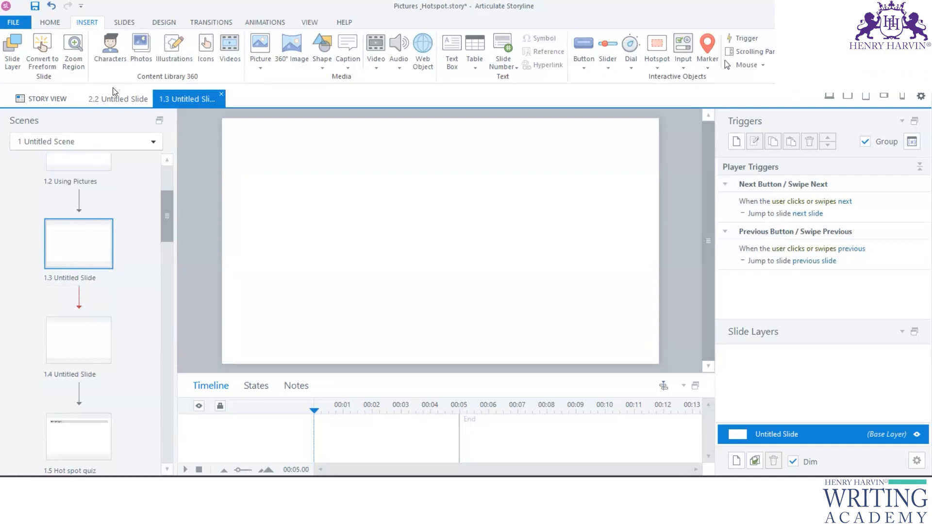
# Step: Insert a new slide with the built-in Hotspot freeform question after slide 1.3
pyautogui.click(123, 23)
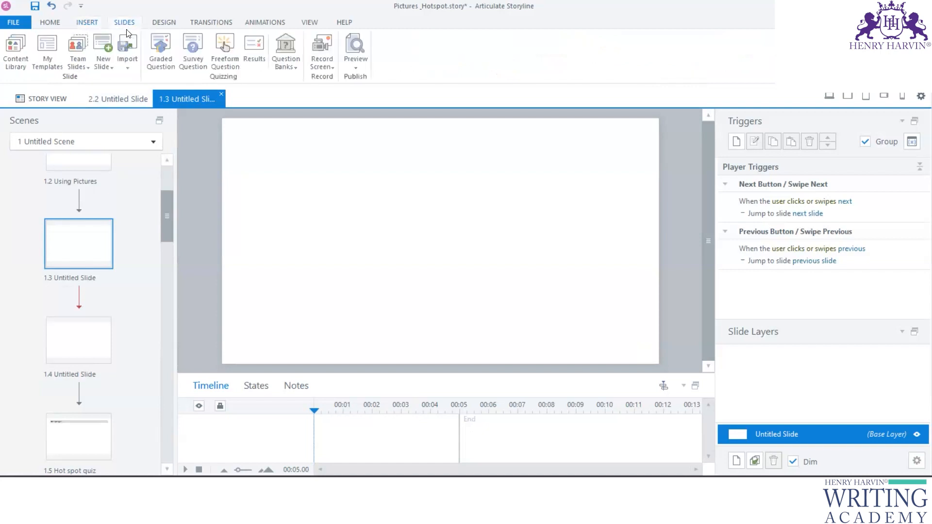
pyautogui.click(228, 63)
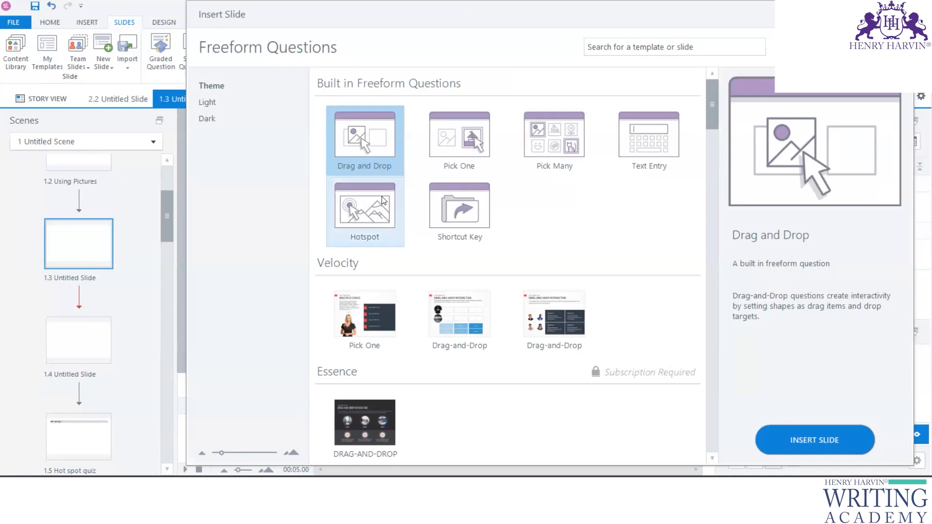
pyautogui.click(377, 210)
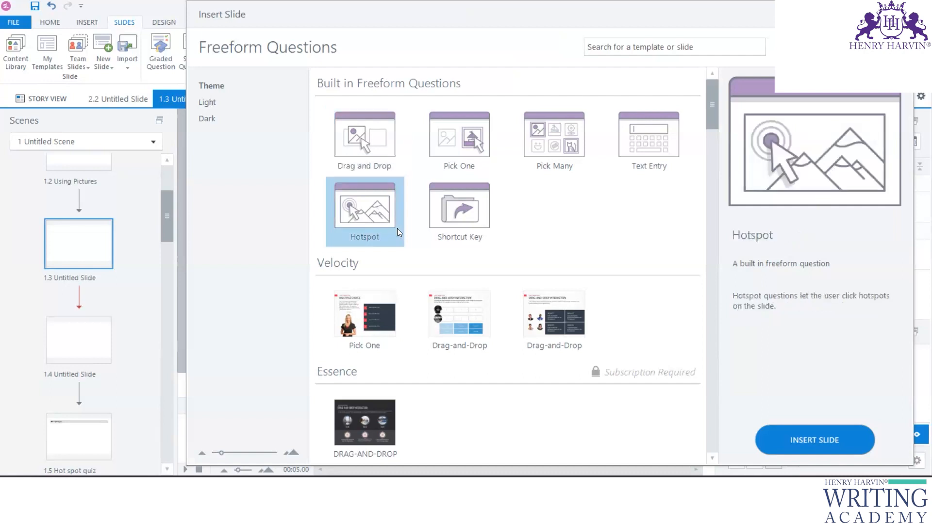
pyautogui.click(808, 439)
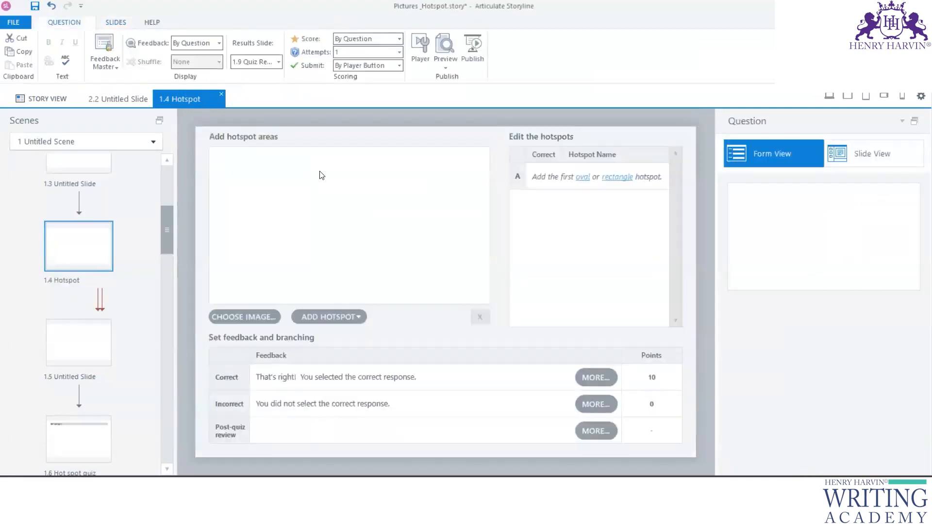
pyautogui.click(117, 22)
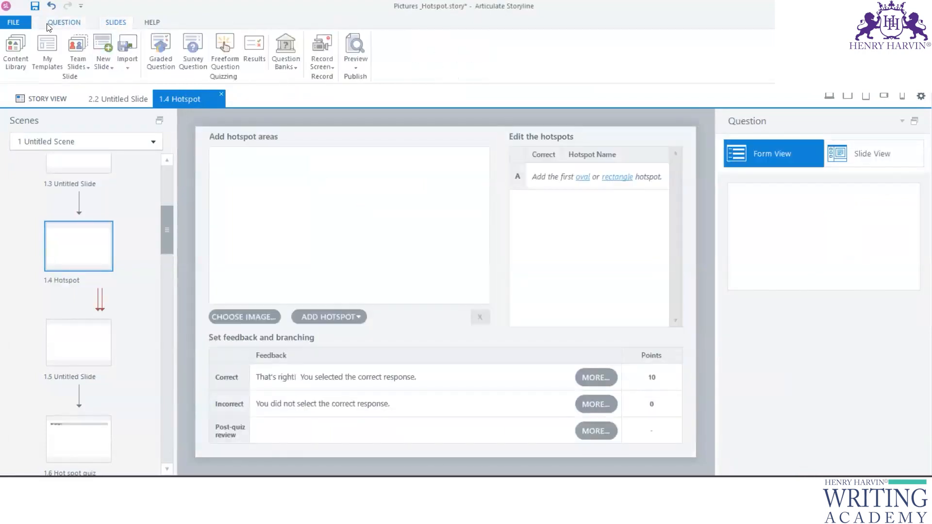
pyautogui.click(222, 59)
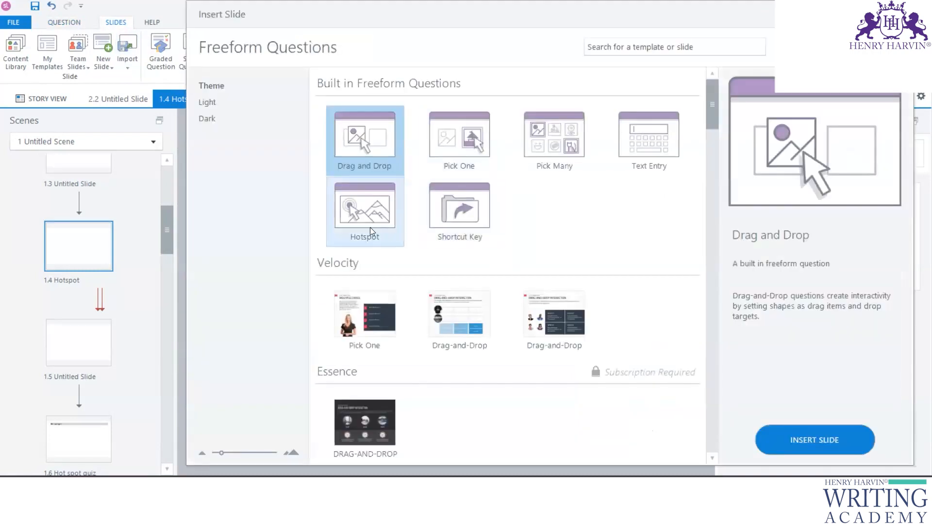
pyautogui.click(366, 209)
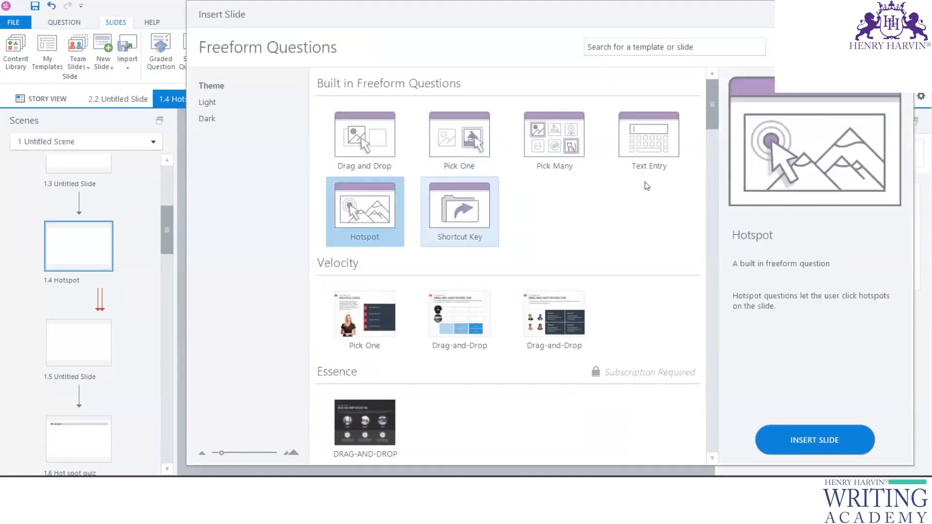
pyautogui.click(803, 436)
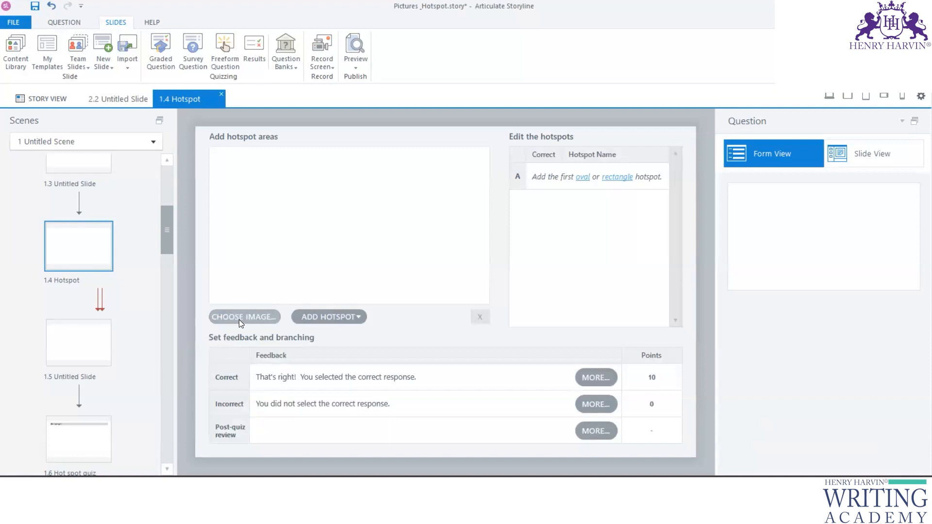
# Step: Look at the title on slide 1.1 Using Pictures and return to the 1.4 Hotspot slide
pyautogui.moveTo(160, 229); pyautogui.dragTo(171, 184)
pyautogui.click(78, 188)
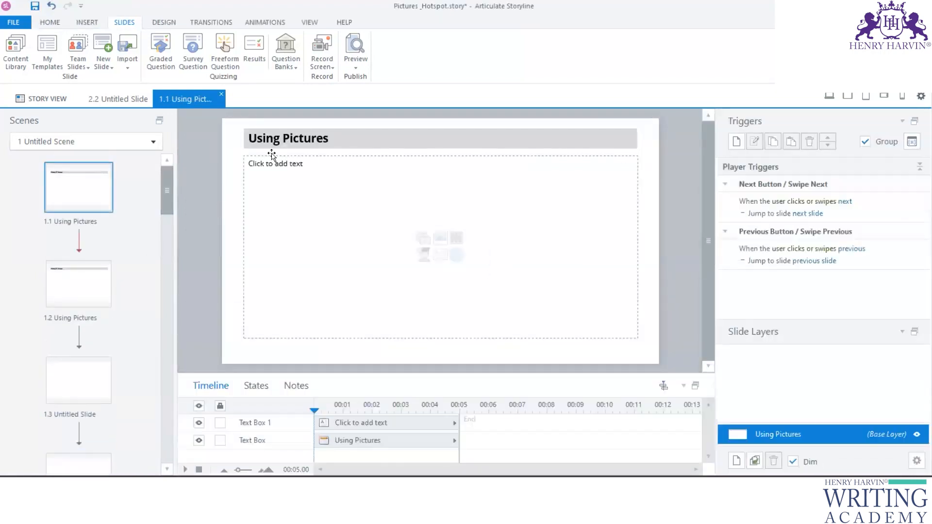
pyautogui.click(288, 150)
pyautogui.moveTo(283, 138); pyautogui.dragTo(331, 141)
pyautogui.scroll(-5, 80, 291)
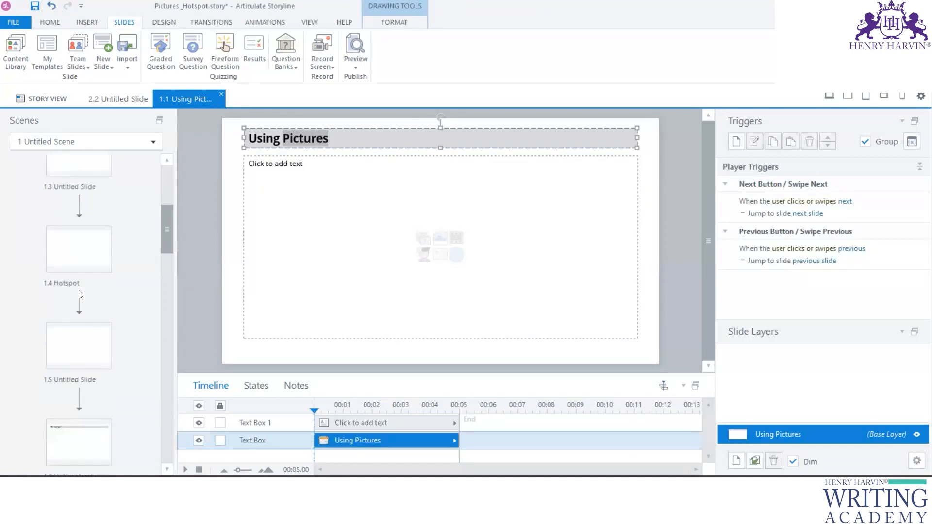
pyautogui.scroll(1, 81, 294)
pyautogui.click(91, 250)
pyautogui.click(84, 329)
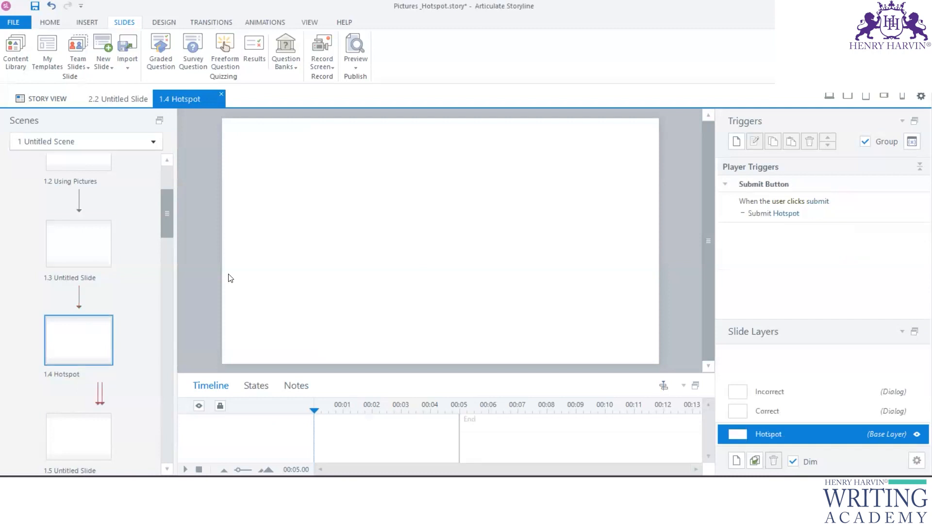
pyautogui.scroll(1, 94, 233)
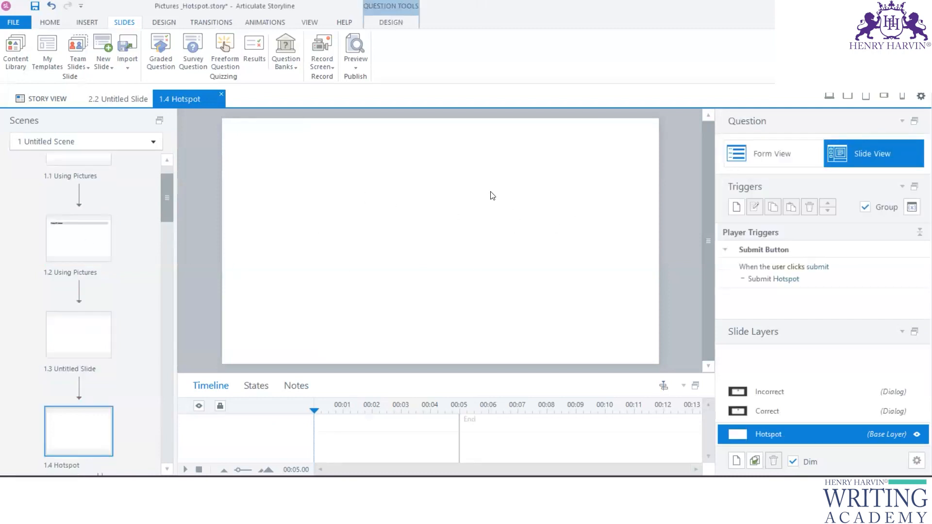
# Step: Compare the hotspot question in Form View and Slide View, ending in Form View
pyautogui.click(760, 163)
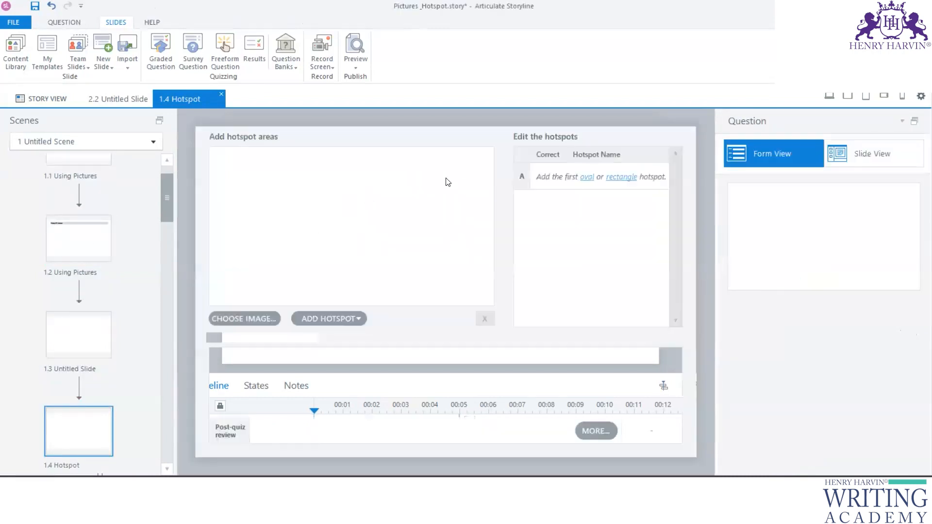
pyautogui.click(879, 154)
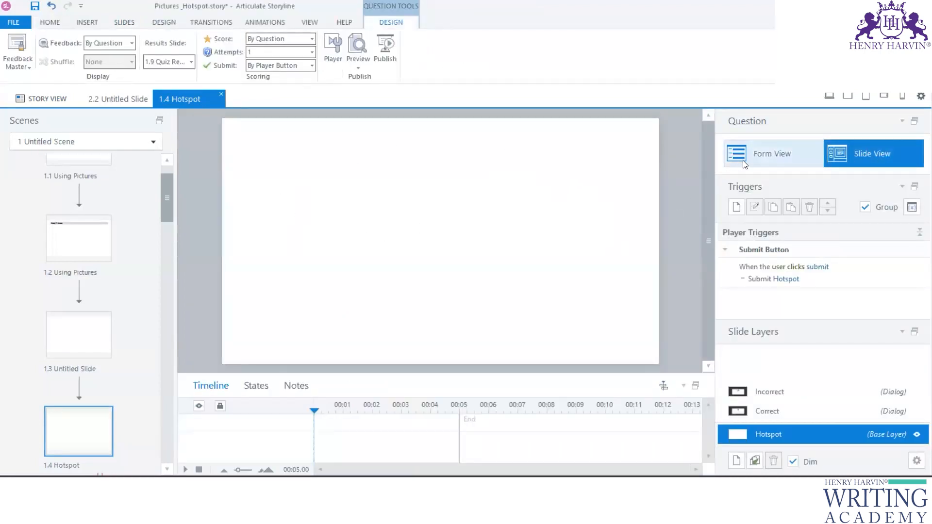
pyautogui.click(763, 155)
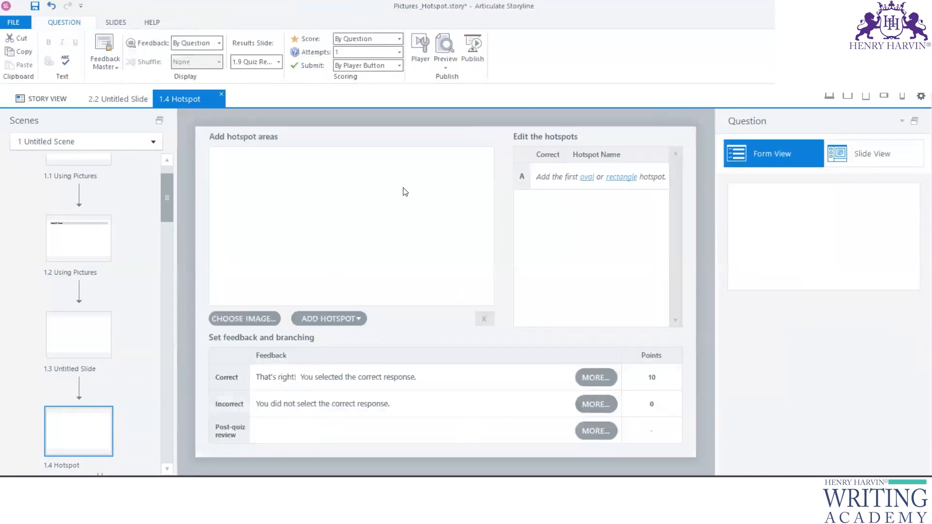
pyautogui.click(859, 153)
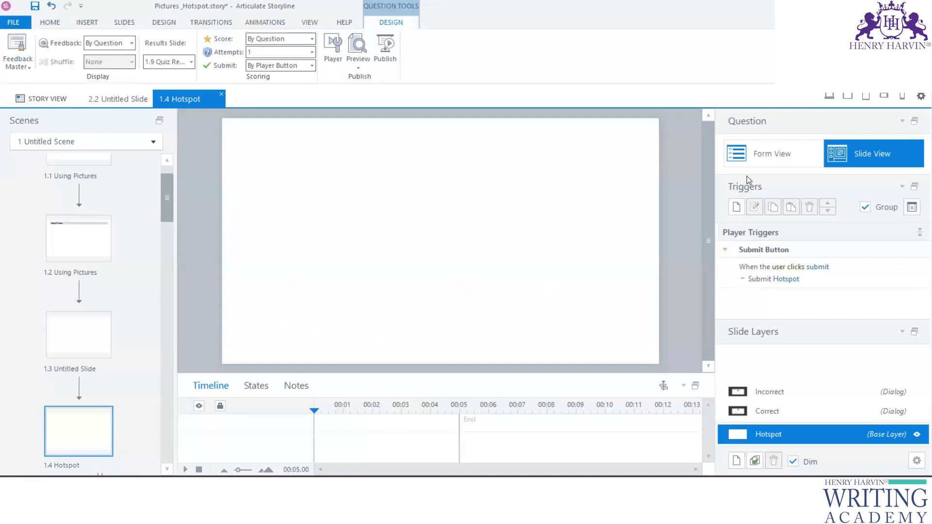
pyautogui.click(772, 157)
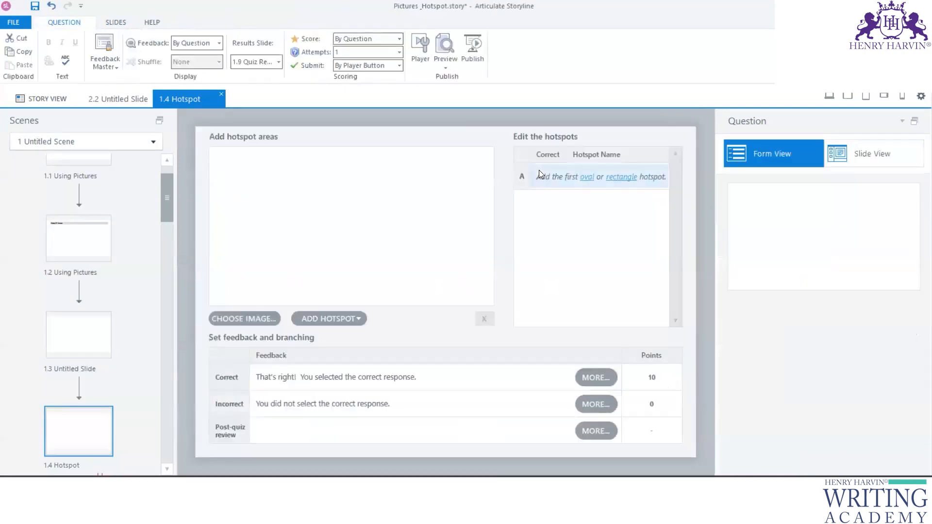
pyautogui.click(236, 320)
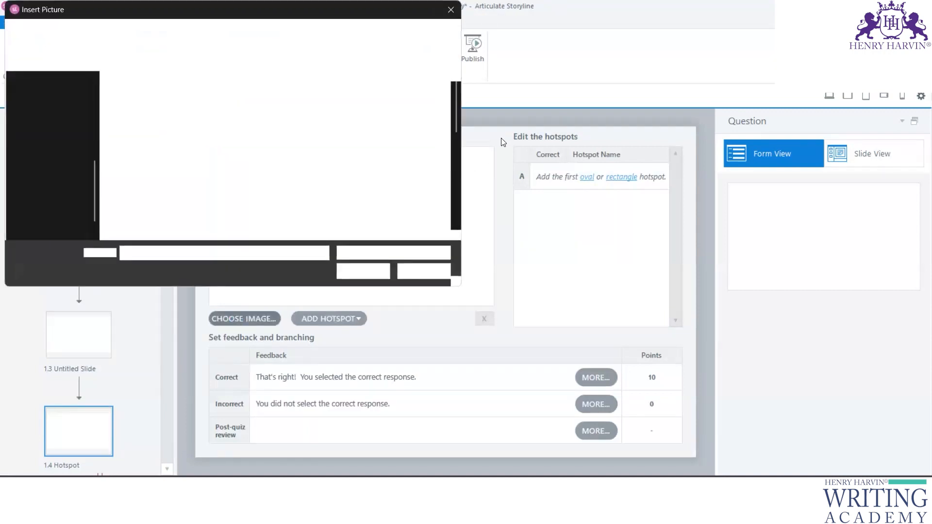
pyautogui.scroll(-1, 334, 160)
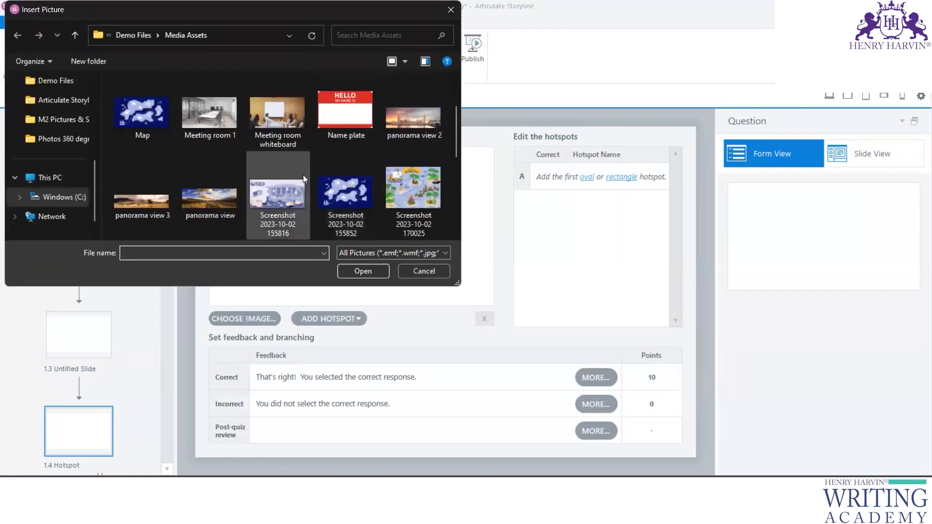
pyautogui.scroll(-1, 330, 191)
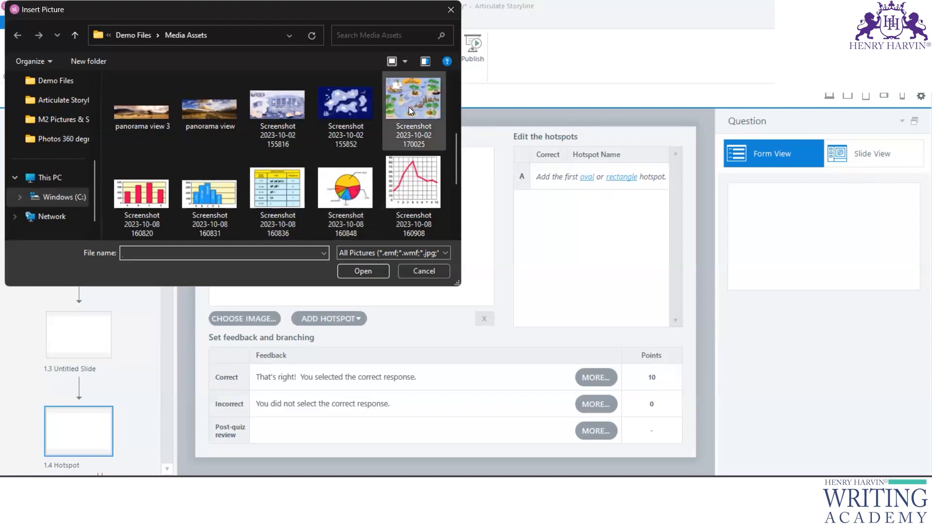
pyautogui.click(278, 114)
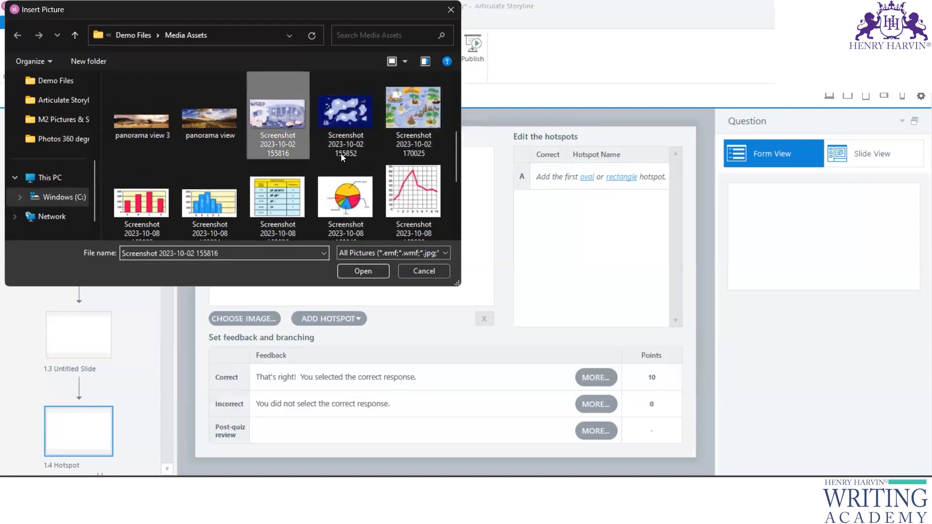
pyautogui.click(347, 270)
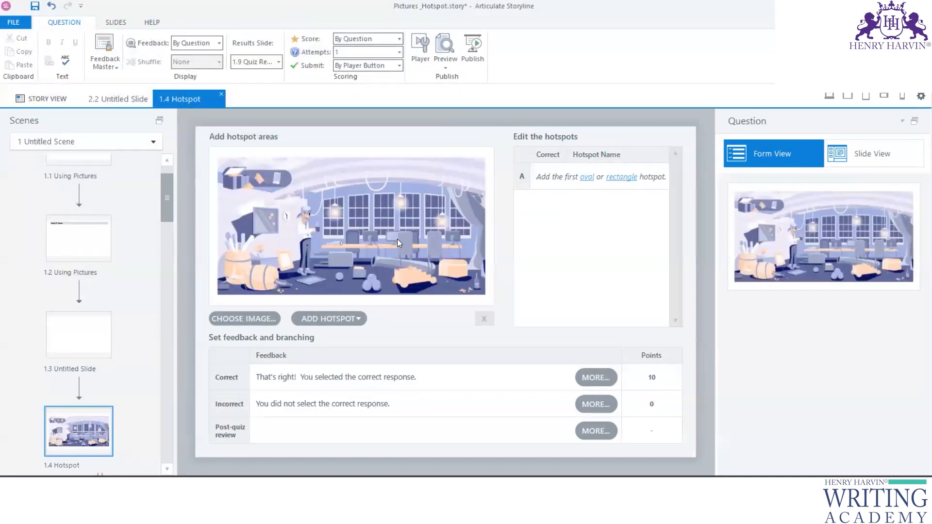
pyautogui.click(355, 319)
pyautogui.click(398, 333)
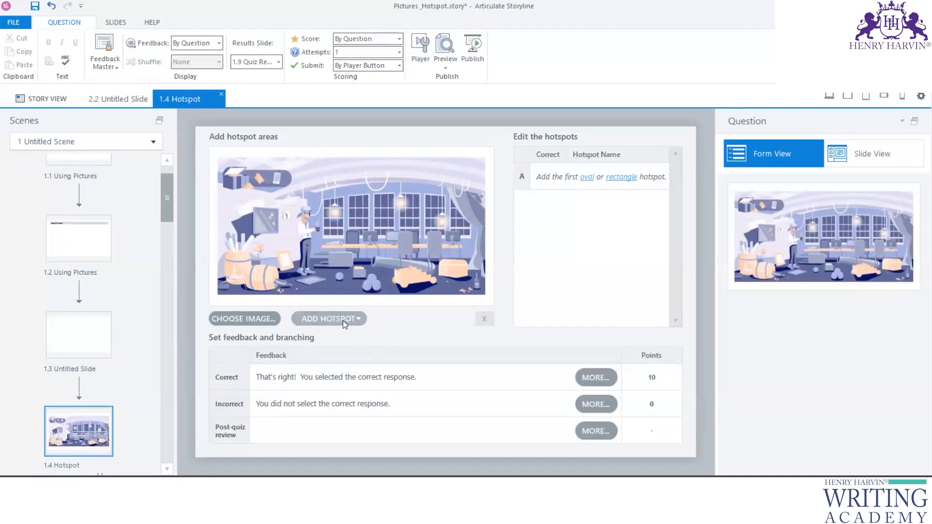
pyautogui.click(342, 319)
pyautogui.click(400, 333)
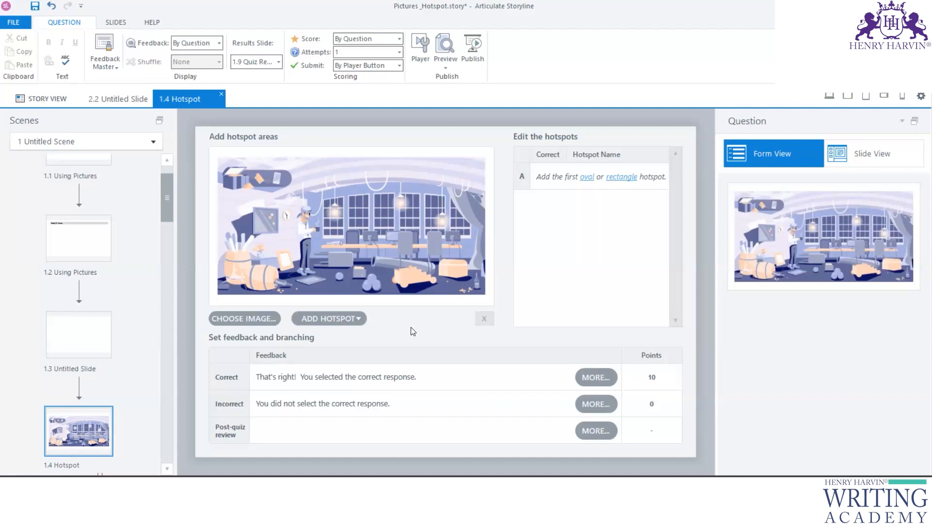
# Step: Draw an oval hotspot over the box icon in the picture's upper-left corner
pyautogui.click(353, 317)
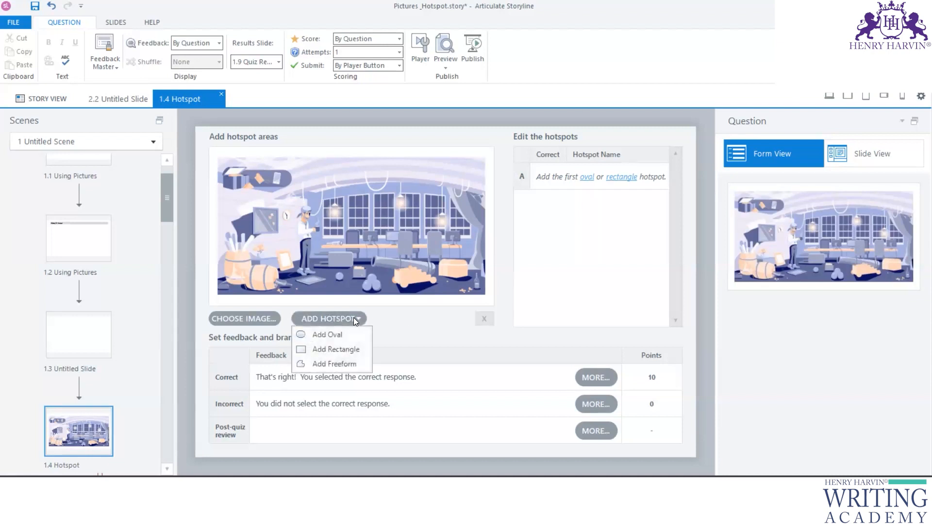
pyautogui.click(332, 336)
pyautogui.moveTo(220, 169); pyautogui.dragTo(246, 189)
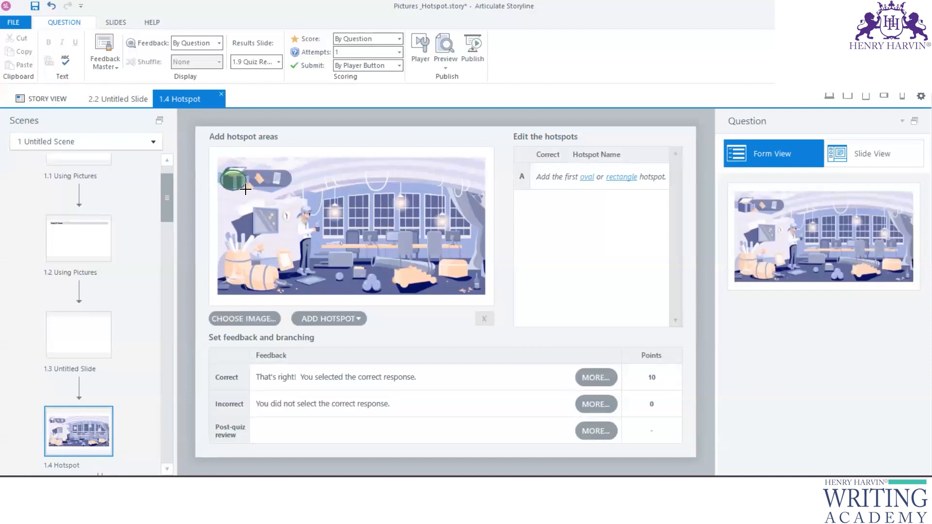
# Step: Draw a rectangular hotspot over the dark board beside the standing figure and mark it as the correct answer
pyautogui.click(353, 318)
pyautogui.click(349, 349)
pyautogui.moveTo(254, 209); pyautogui.dragTo(280, 231)
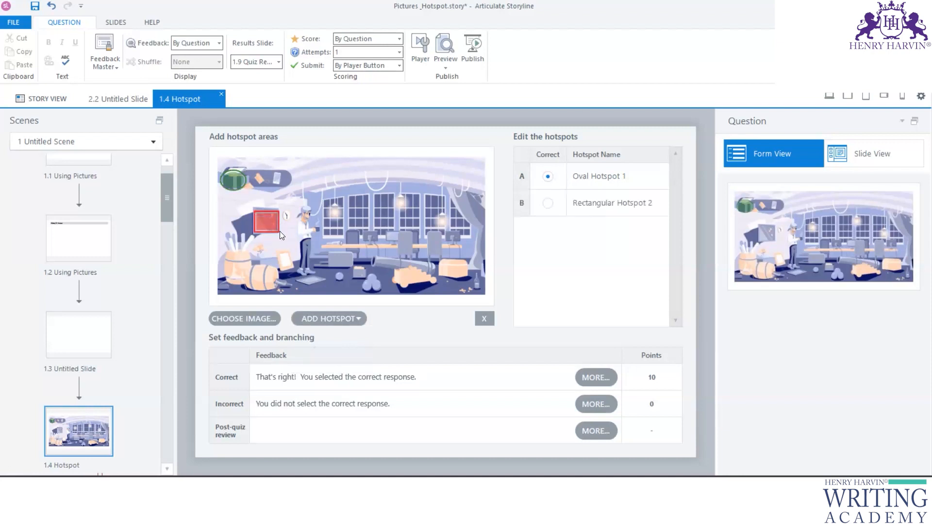
pyautogui.click(238, 182)
pyautogui.click(548, 203)
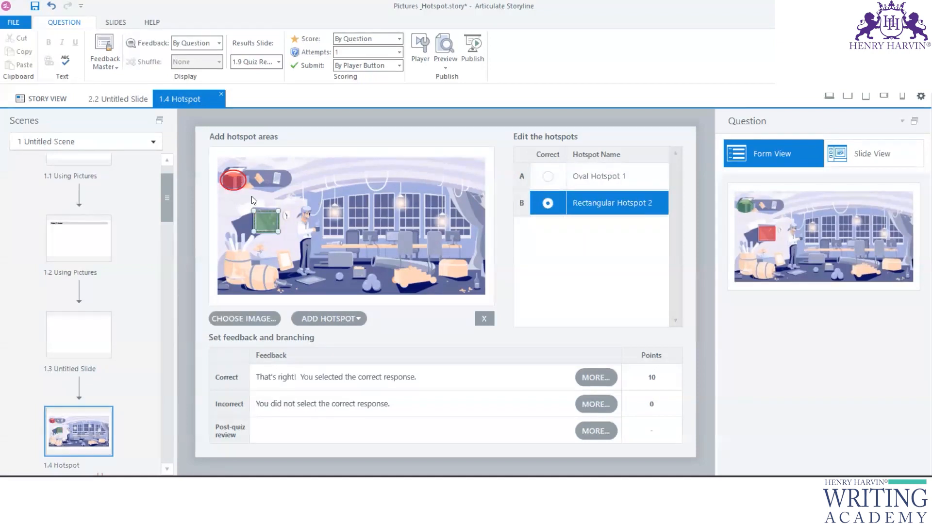
# Step: Outline the orange object near the picture's lower-right corner with a freeform hotspot, leaving Rectangular Hotspot 2 as the correct answer
pyautogui.click(333, 317)
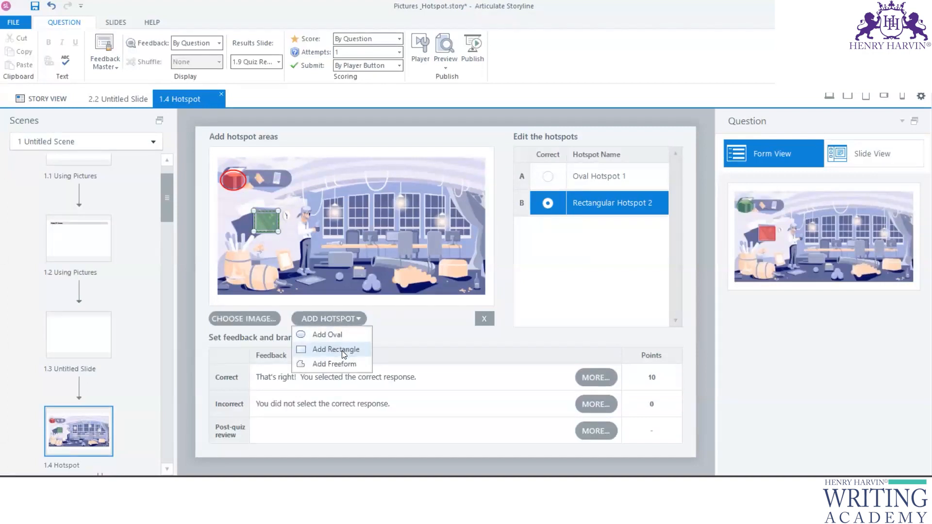
pyautogui.click(338, 364)
pyautogui.moveTo(456, 257)
pyautogui.mouseDown()
pyautogui.moveTo(444, 276)
pyautogui.moveTo(468, 264)
pyautogui.moveTo(455, 258)
pyautogui.mouseUp()
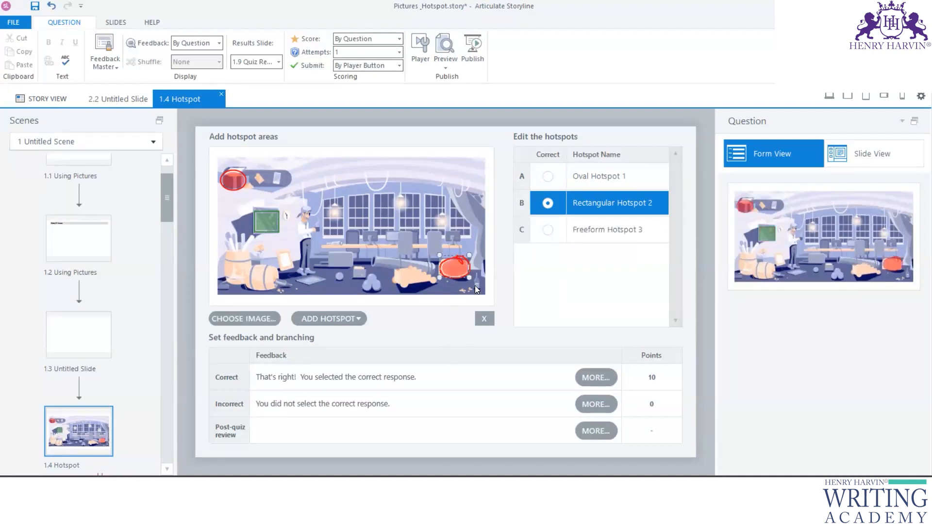
pyautogui.click(547, 230)
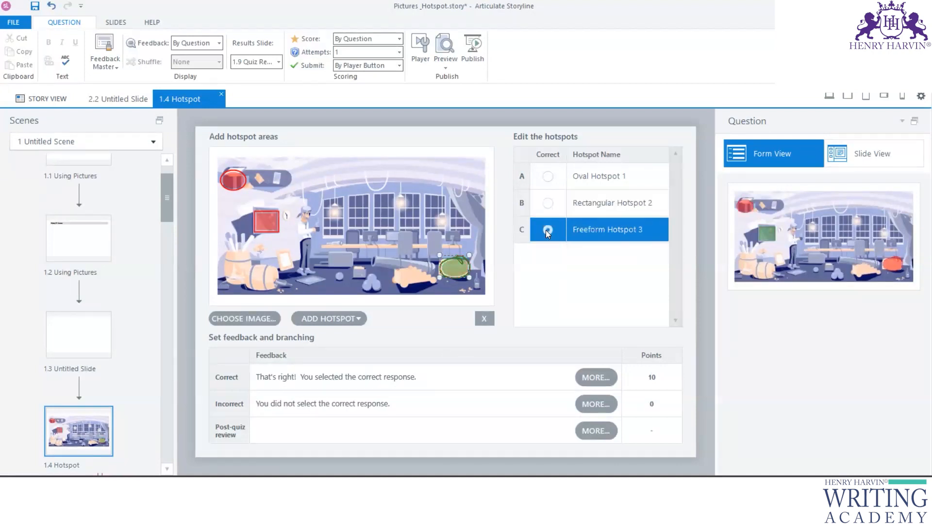
pyautogui.click(547, 204)
# Step: Draw an oval hotspot over the grey box on the floor near the picture's centre
pyautogui.click(338, 319)
pyautogui.click(340, 335)
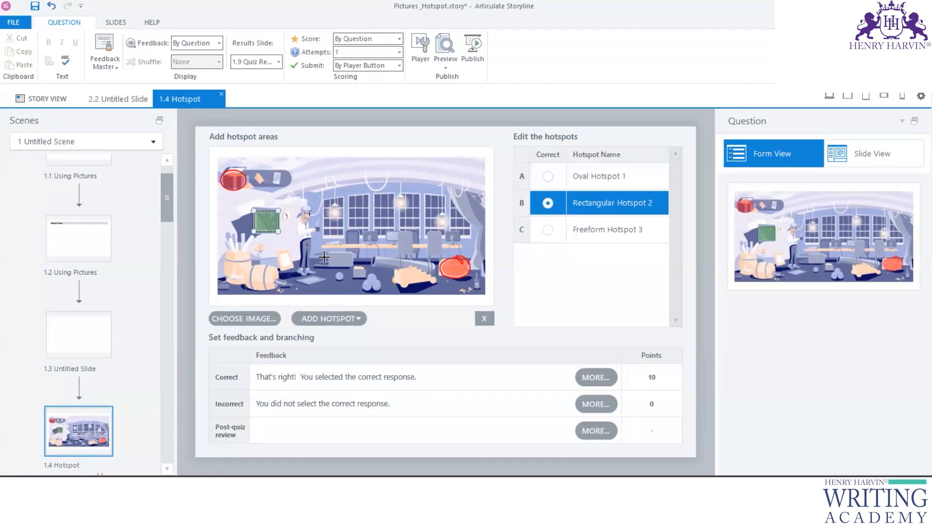
pyautogui.moveTo(326, 253); pyautogui.dragTo(355, 267)
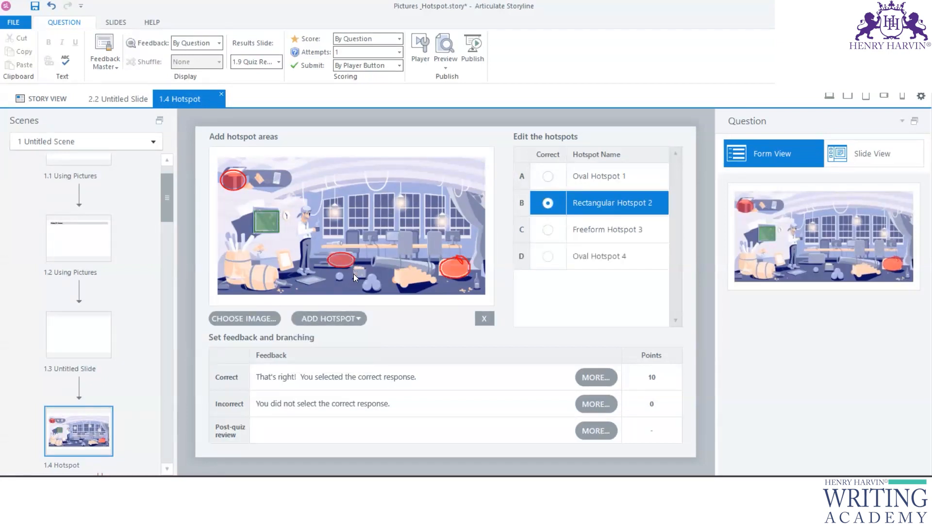
# Step: Draw a rectangular hotspot over the lying barrel in the picture's lower-left area
pyautogui.click(353, 319)
pyautogui.click(345, 349)
pyautogui.moveTo(249, 268); pyautogui.dragTo(275, 287)
# Step: Outline the standing figure's head with a freeform hotspot
pyautogui.click(346, 319)
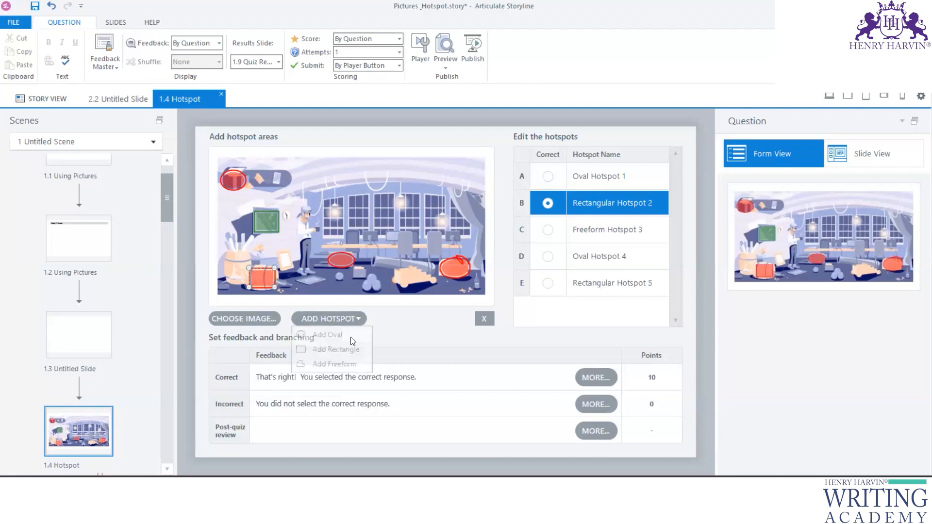
pyautogui.click(339, 365)
pyautogui.moveTo(309, 208); pyautogui.dragTo(305, 207)
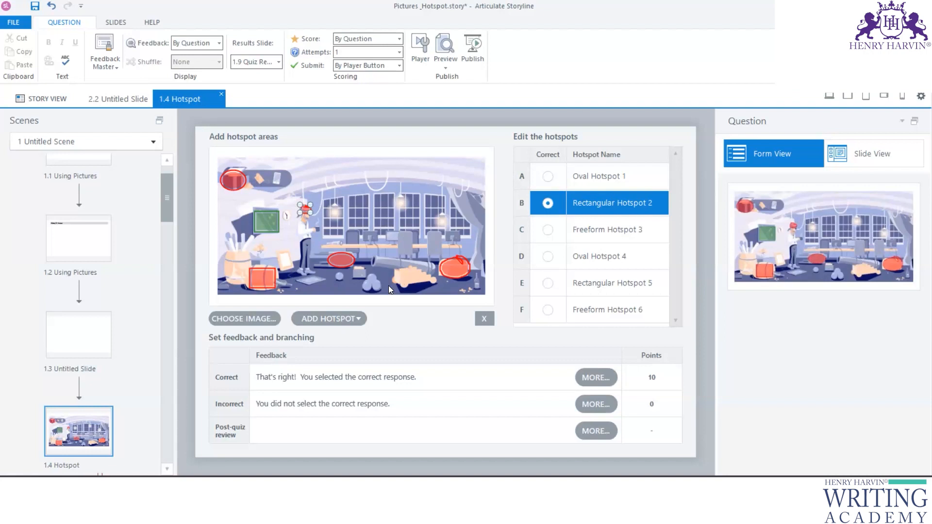
# Step: Draw an oval hotspot over the chair at the desk's right end and a rectangular hotspot over the desk's left monitor
pyautogui.click(334, 319)
pyautogui.click(333, 346)
pyautogui.moveTo(446, 230); pyautogui.dragTo(461, 243)
pyautogui.click(344, 319)
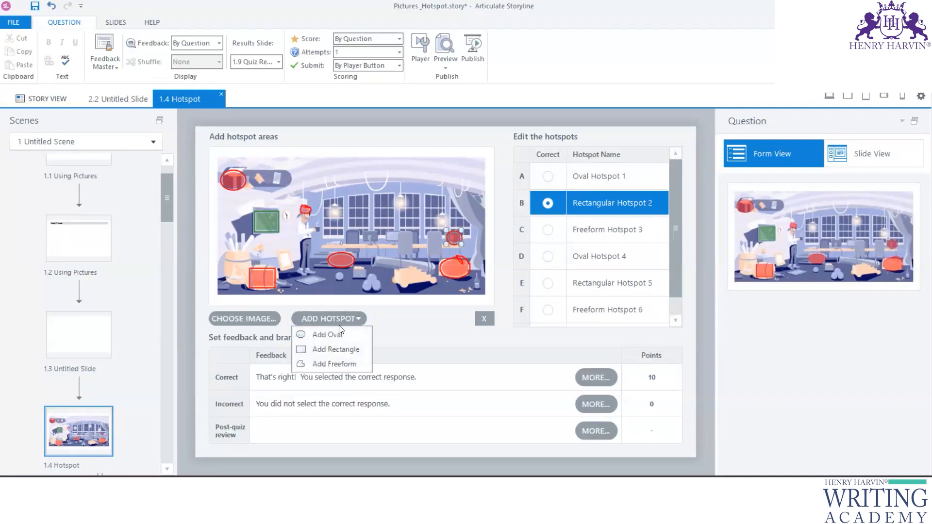
pyautogui.click(331, 349)
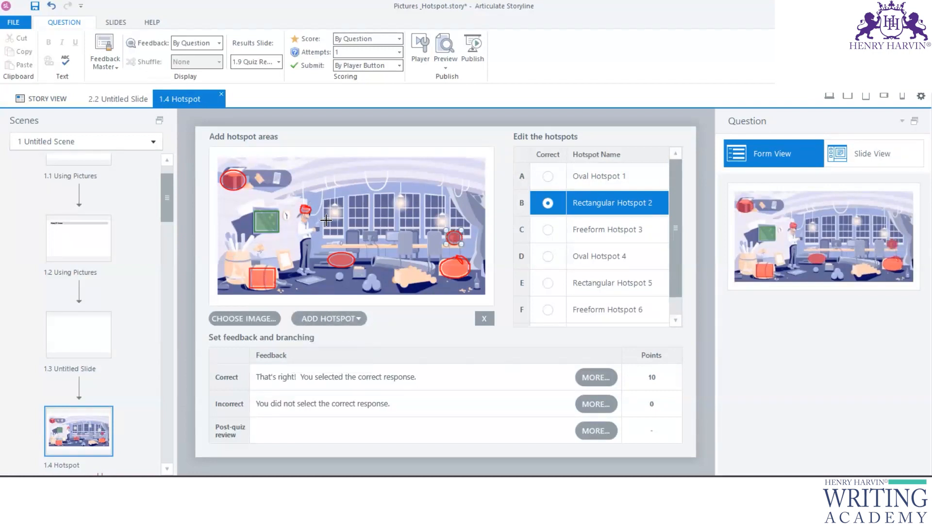
pyautogui.moveTo(362, 234); pyautogui.dragTo(379, 243)
# Step: Draw a narrow rectangular hotspot in the picture's lower-right corner and an oval hotspot over the orange mound on the floor beside the blue balls
pyautogui.click(348, 318)
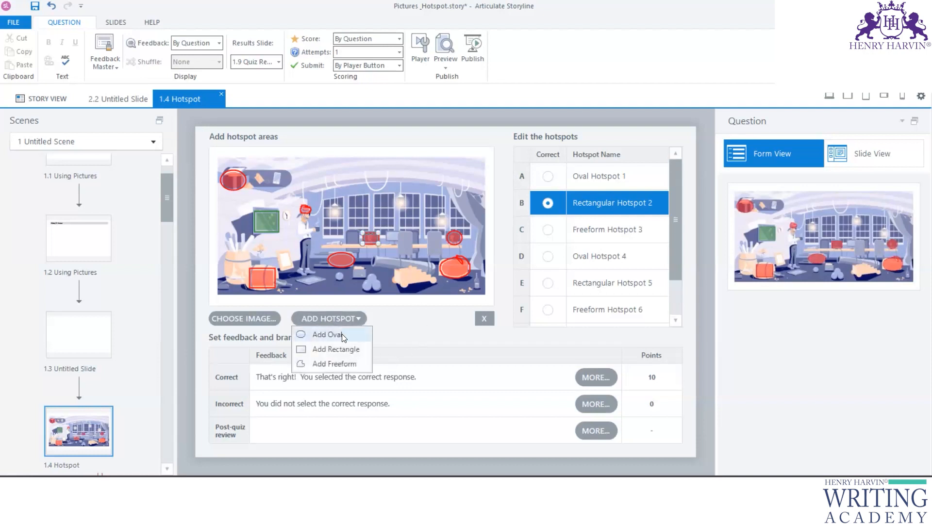
pyautogui.click(340, 349)
pyautogui.moveTo(475, 275); pyautogui.dragTo(480, 291)
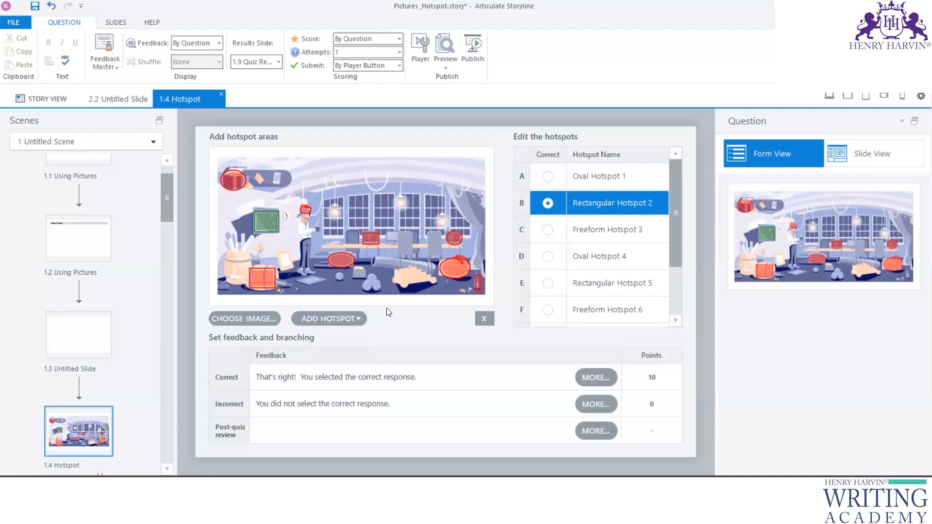
pyautogui.click(346, 317)
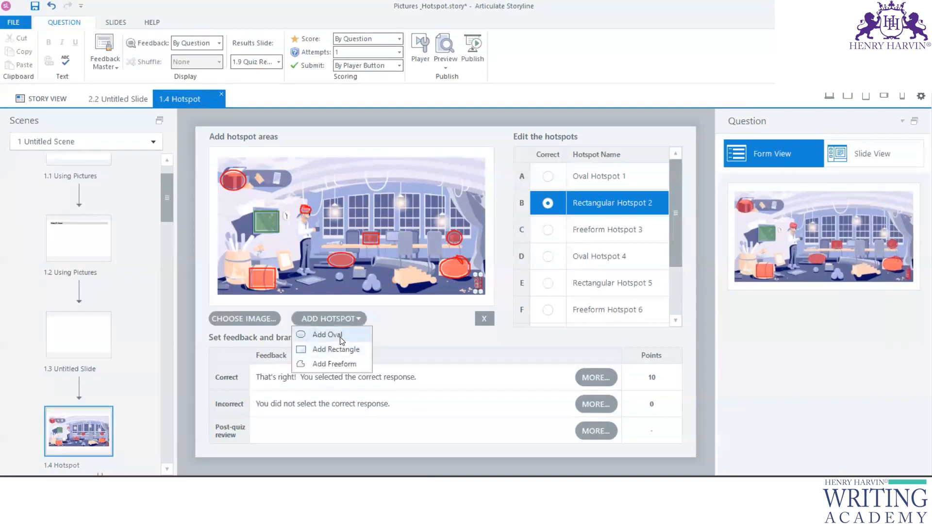
pyautogui.click(327, 334)
pyautogui.moveTo(393, 267); pyautogui.dragTo(427, 287)
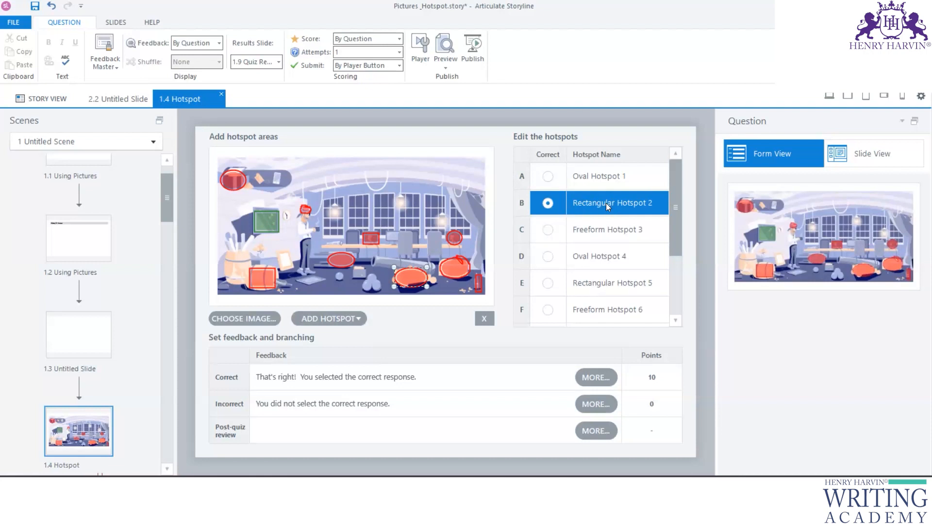
# Step: Set the hotspot question's number of attempts to Unlimited in Slide View
pyautogui.click(869, 154)
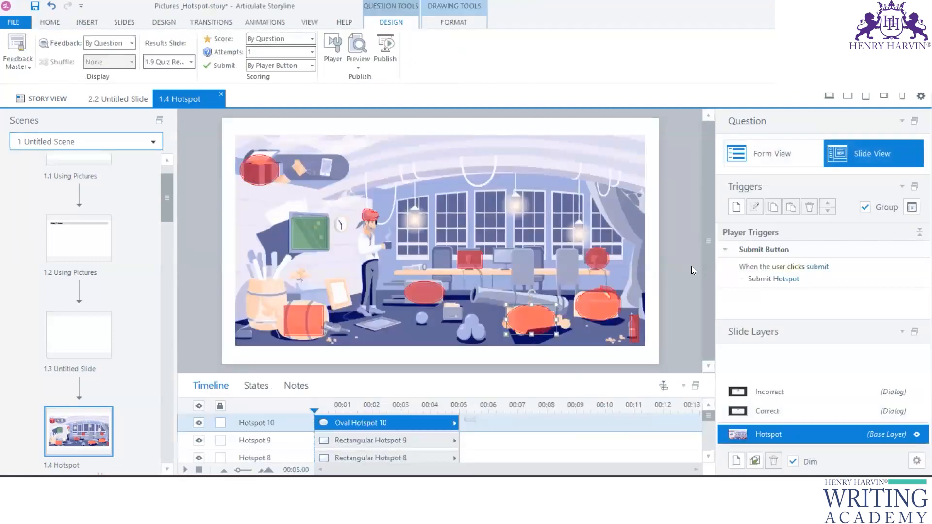
pyautogui.click(775, 152)
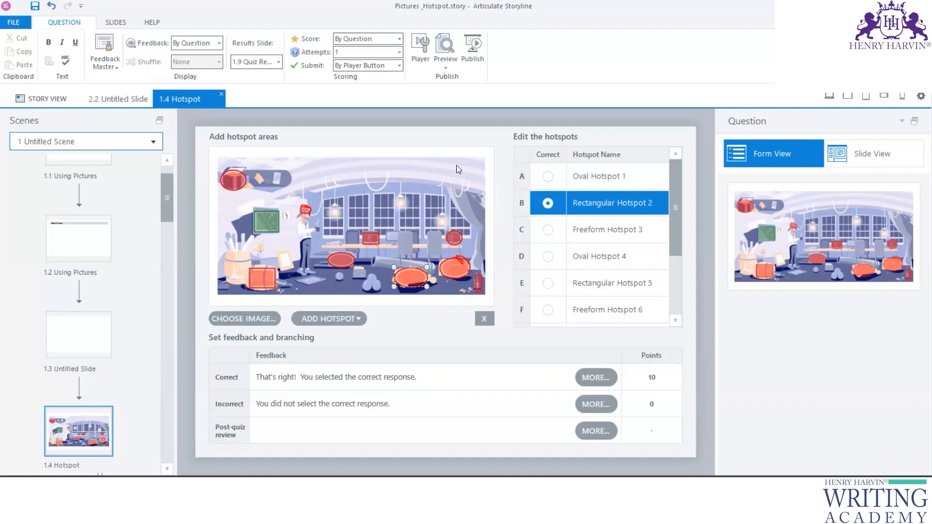
pyautogui.click(879, 155)
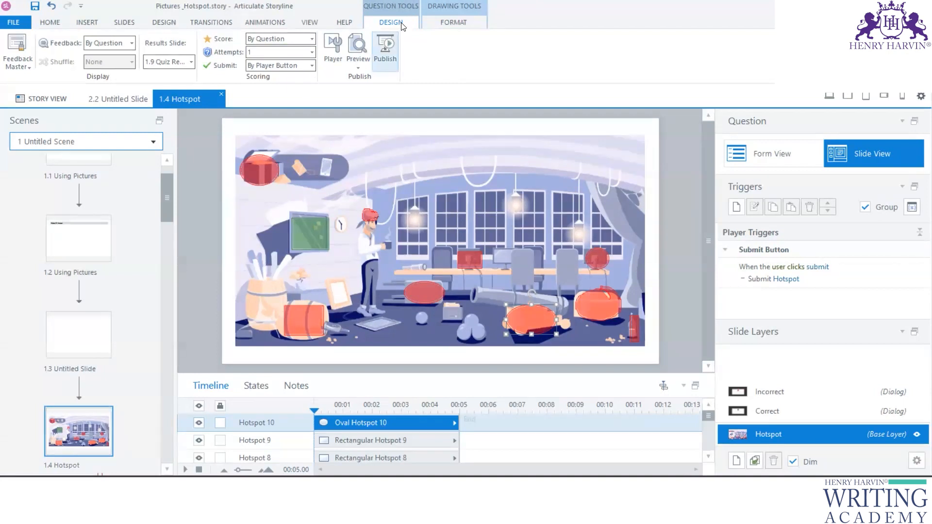
pyautogui.click(50, 22)
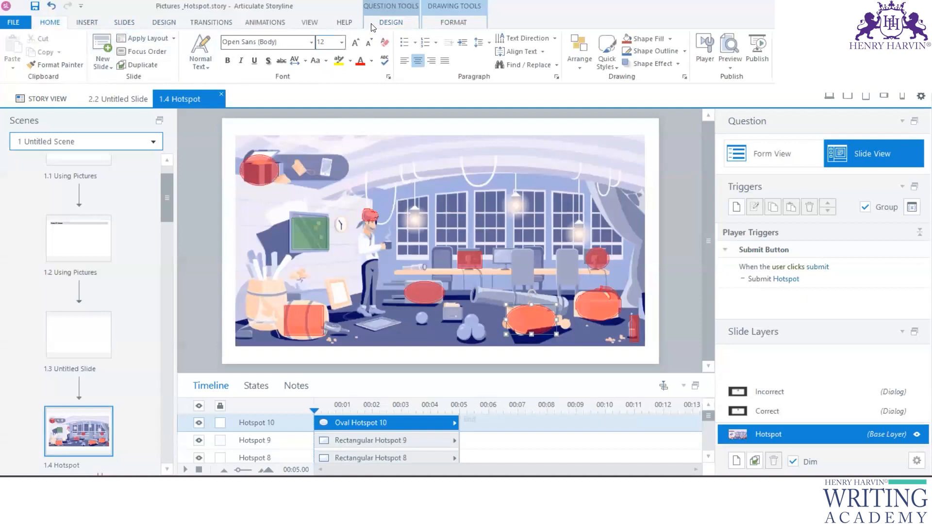
pyautogui.click(387, 23)
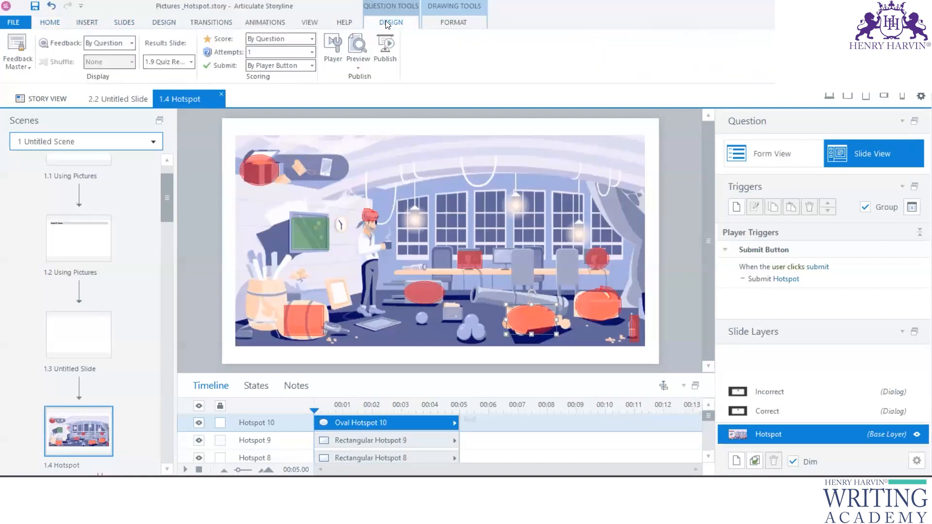
pyautogui.click(311, 52)
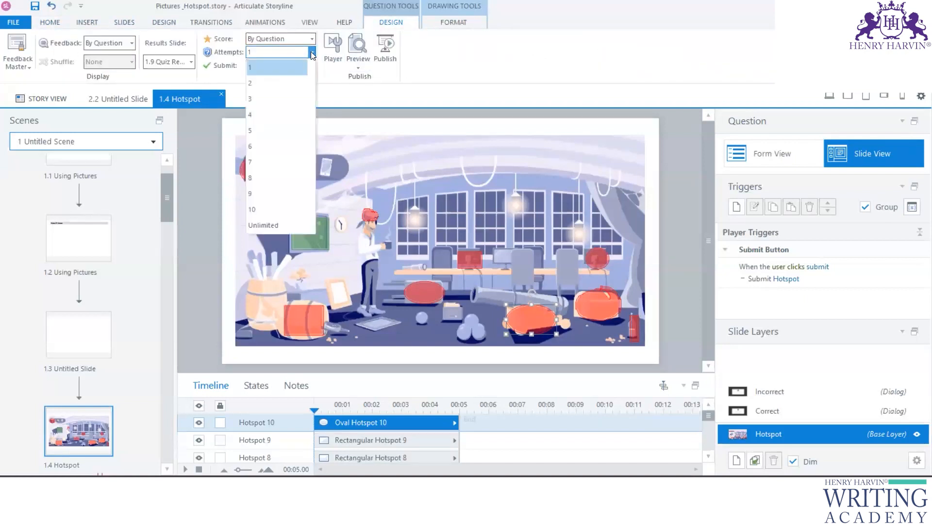
pyautogui.click(276, 223)
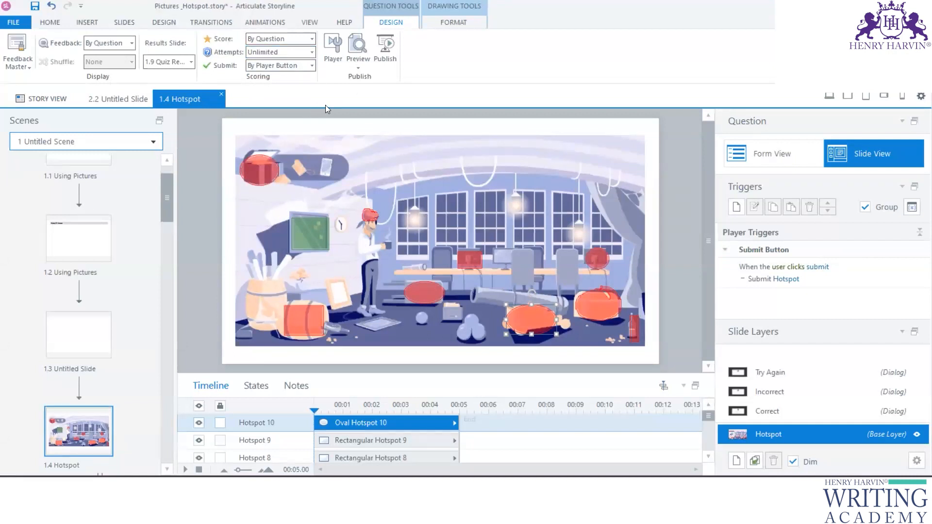
pyautogui.click(191, 61)
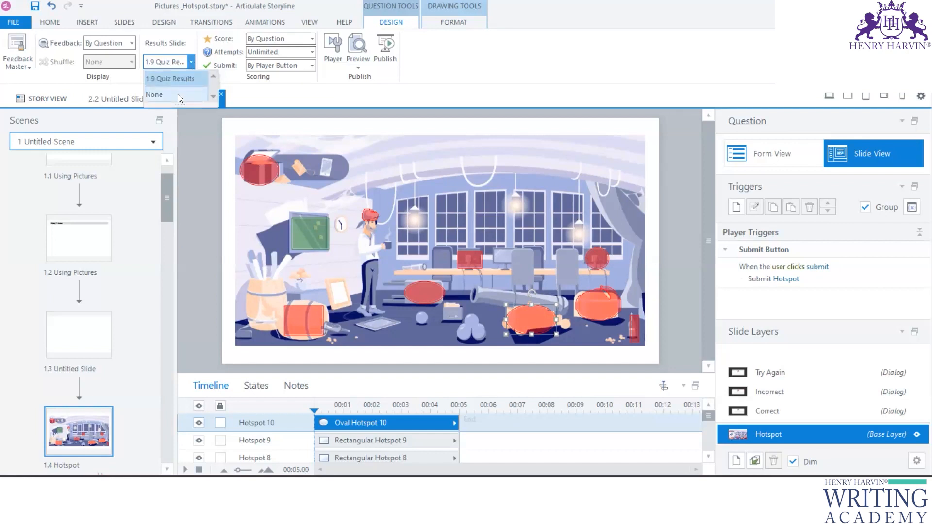
pyautogui.click(251, 98)
pyautogui.scroll(-1, 355, 321)
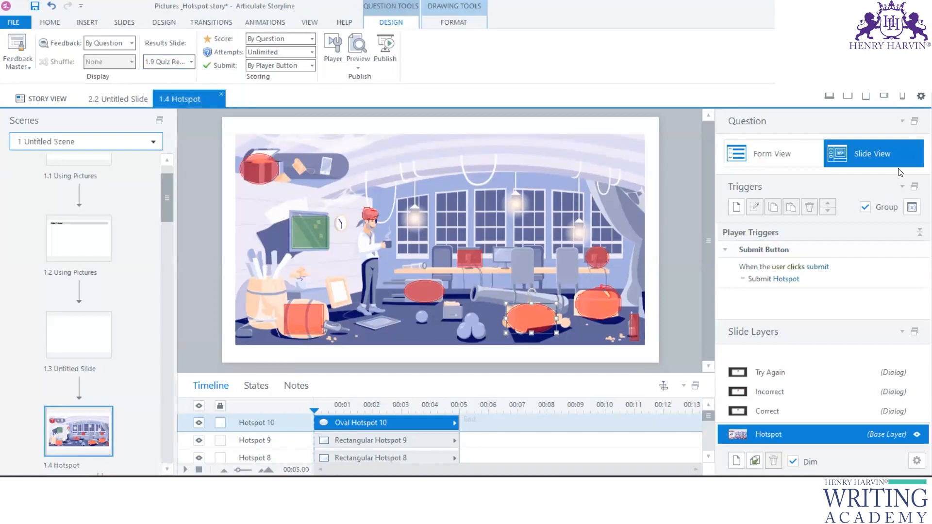
# Step: Enter the post-quiz review feedback "That's great. Let move to the ship and use the map to find the treasure island." in Form View
pyautogui.click(766, 163)
pyautogui.click(330, 437)
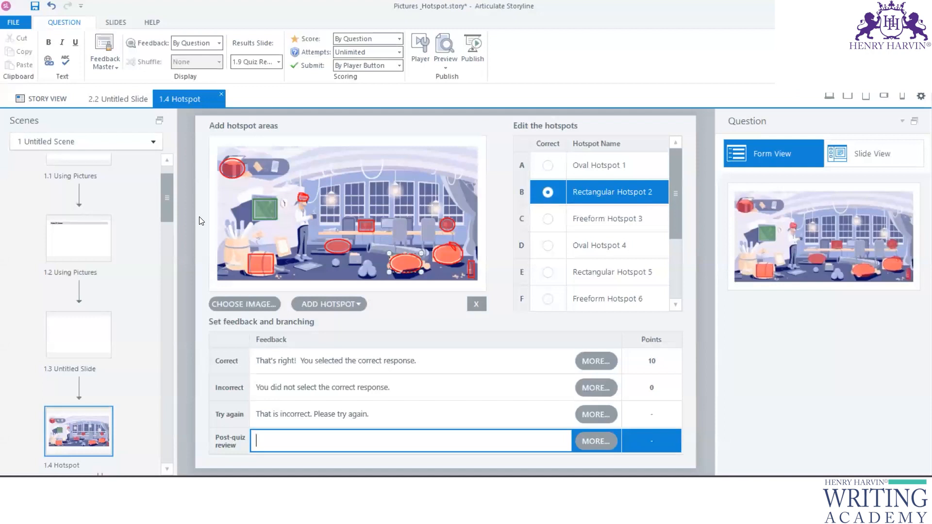
pyautogui.write("That's great. Let move to the ship and us ethe map to")
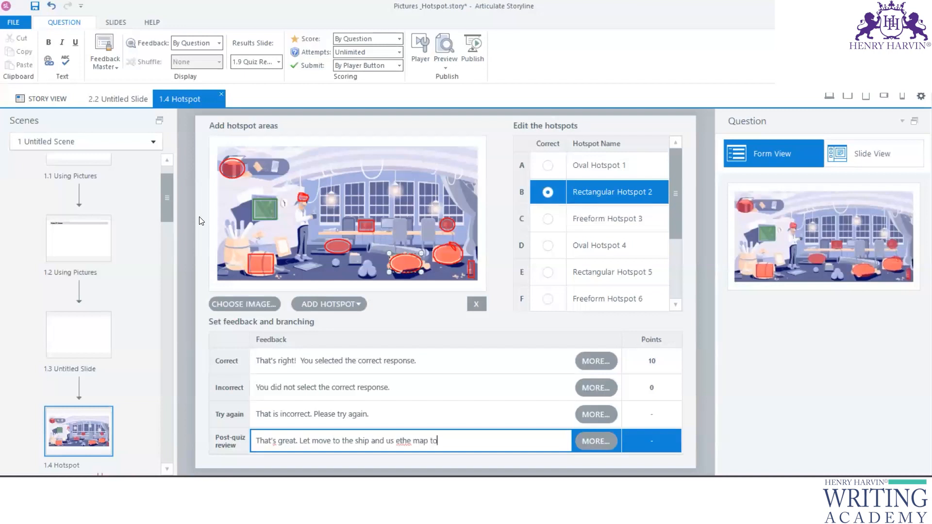
pyautogui.write(' find the teasure island')
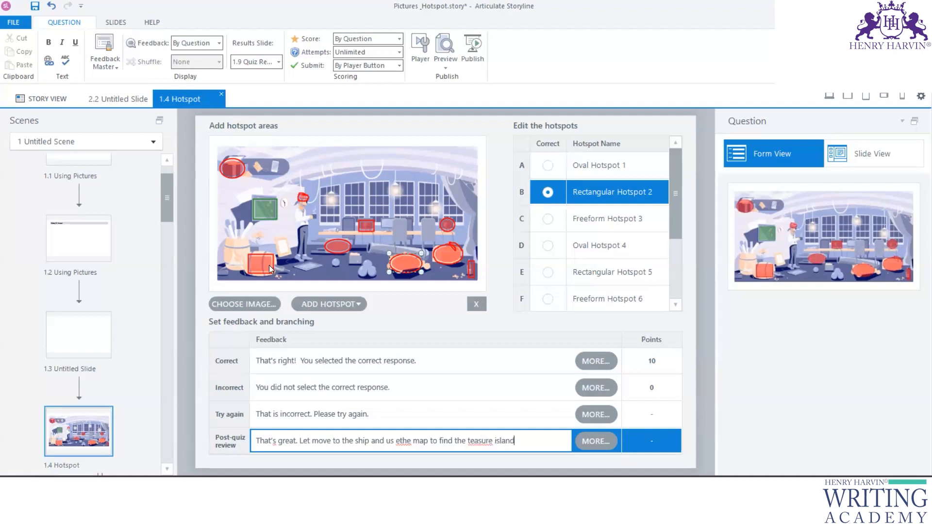
pyautogui.rightClick(480, 438)
pyautogui.click(534, 286)
pyautogui.click(400, 439)
pyautogui.press('BackSpace')
pyautogui.press('BackSpace')
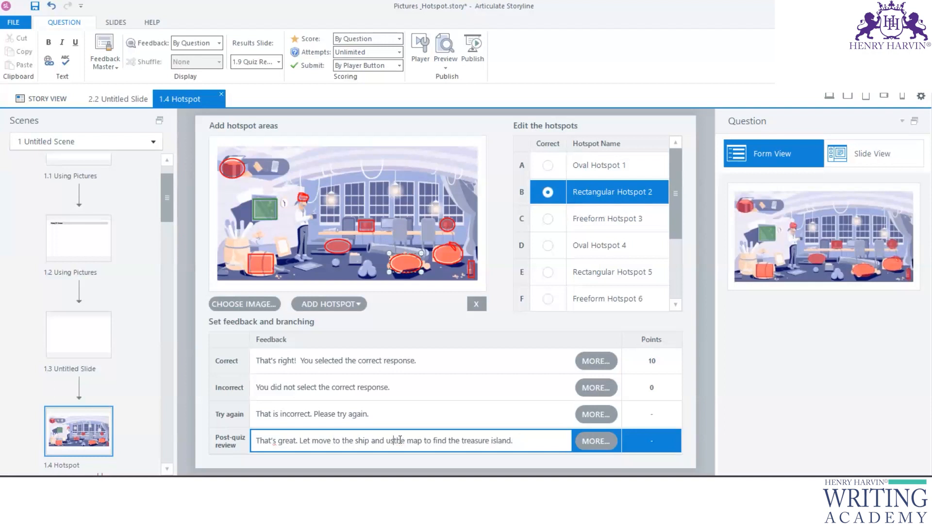
pyautogui.write('e')
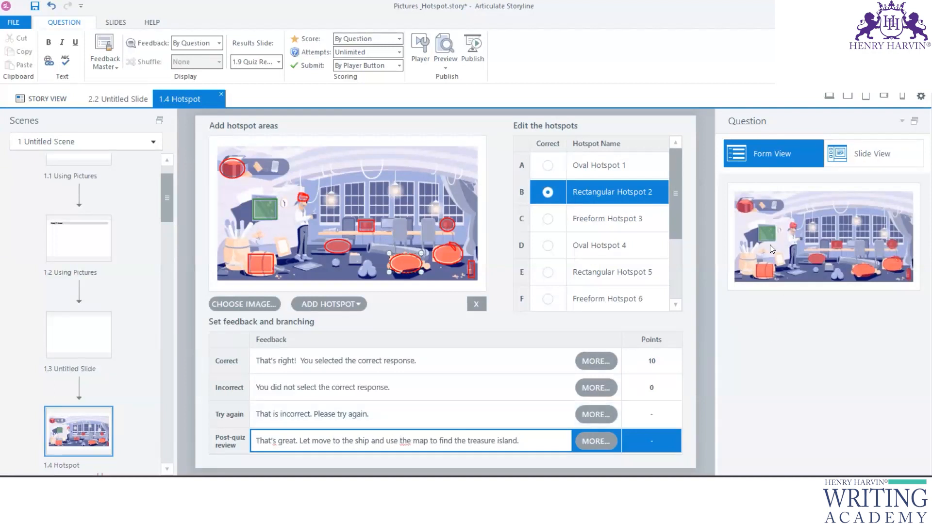
# Step: Examine the question's Correct, Incorrect, Try Again and Review feedback layers in Slide View
pyautogui.click(855, 155)
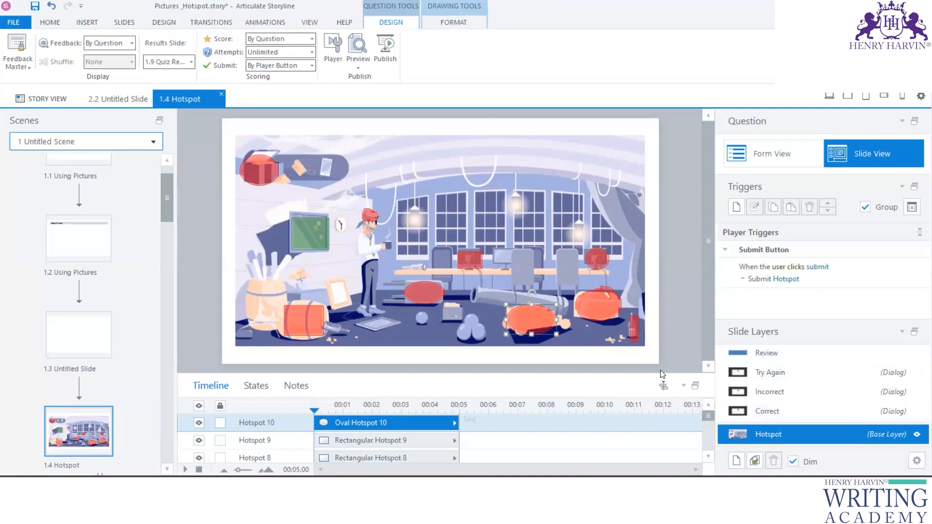
pyautogui.moveTo(794, 321); pyautogui.dragTo(793, 270)
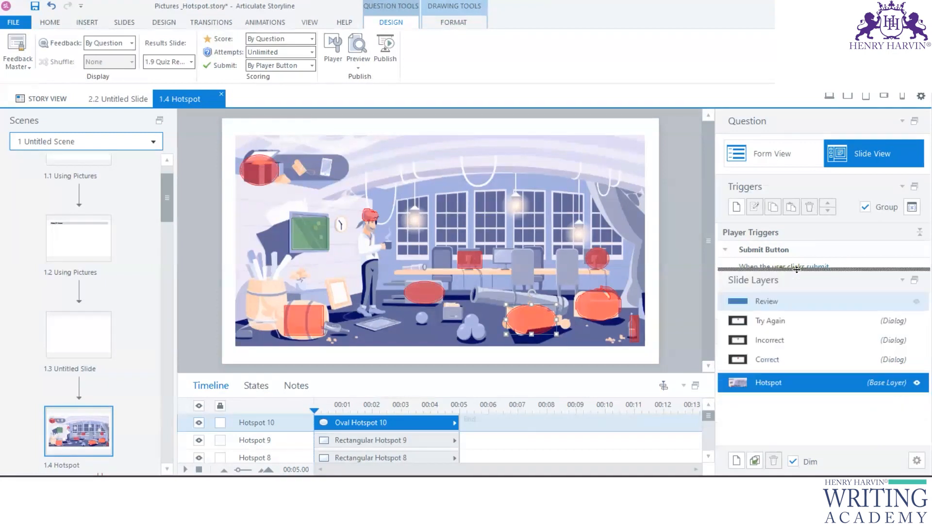
pyautogui.click(785, 412)
pyautogui.click(787, 394)
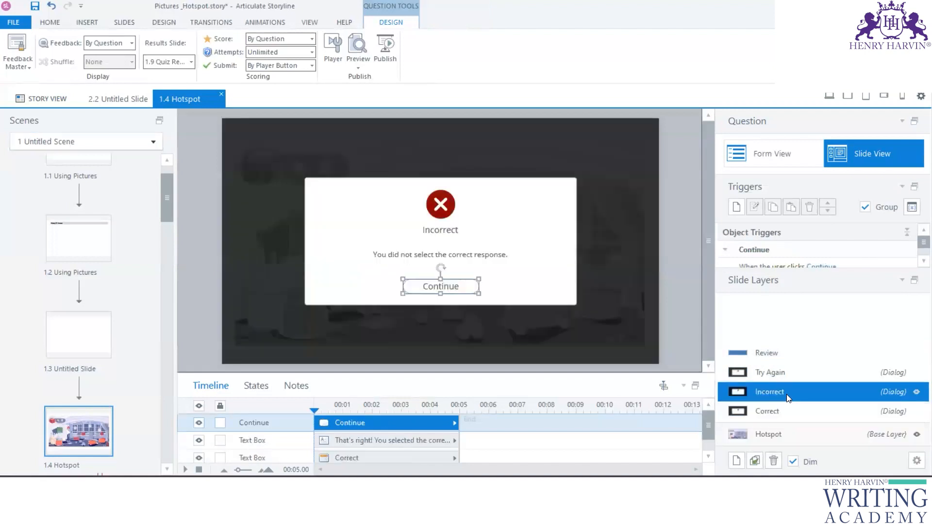
pyautogui.click(790, 373)
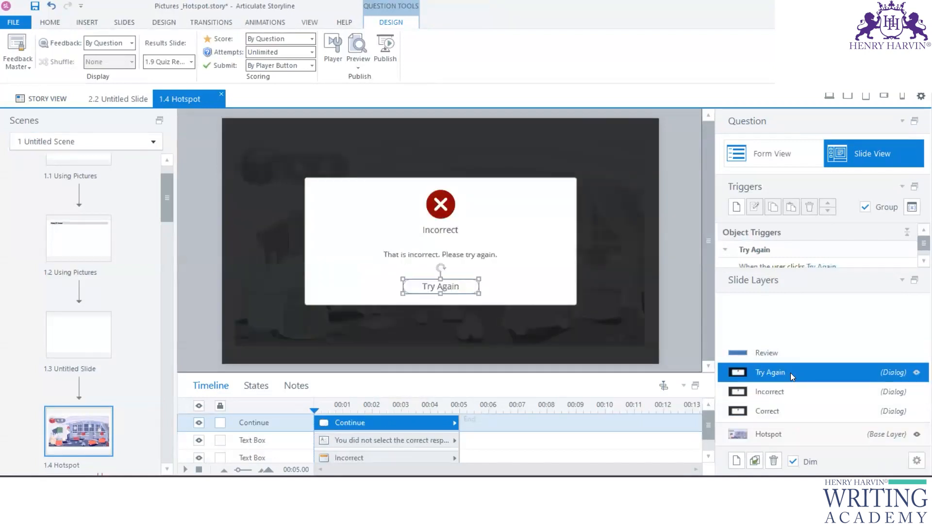
pyautogui.click(788, 348)
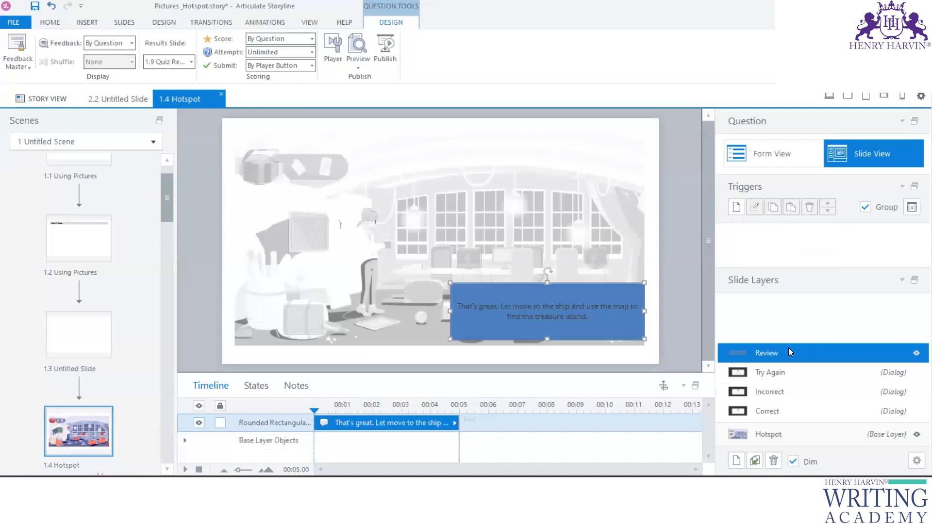
pyautogui.click(785, 413)
pyautogui.click(790, 393)
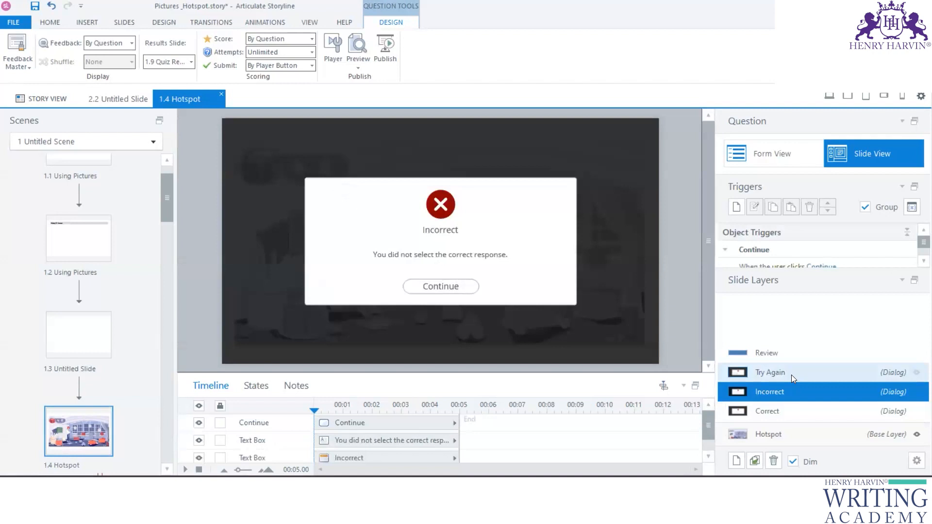
pyautogui.click(791, 372)
pyautogui.click(789, 352)
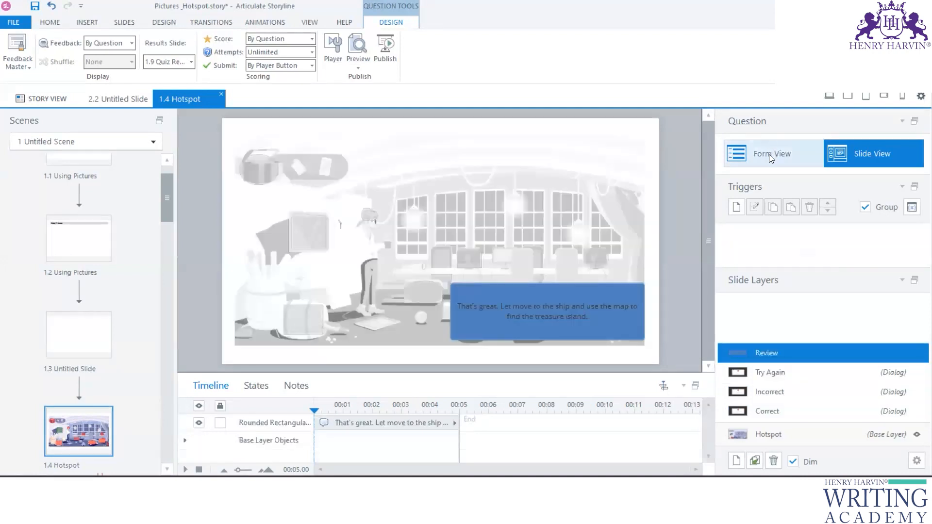
# Step: Make the Review layer's message text bold and choose 1.9 Quiz Results as the question's results slide
pyautogui.click(528, 306)
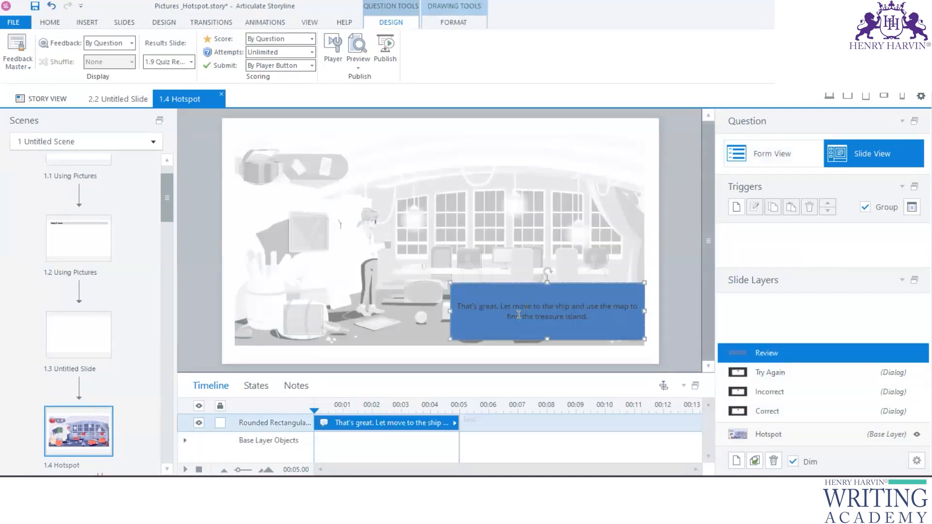
pyautogui.click(593, 325)
pyautogui.hotkey('ctrl', 'b')
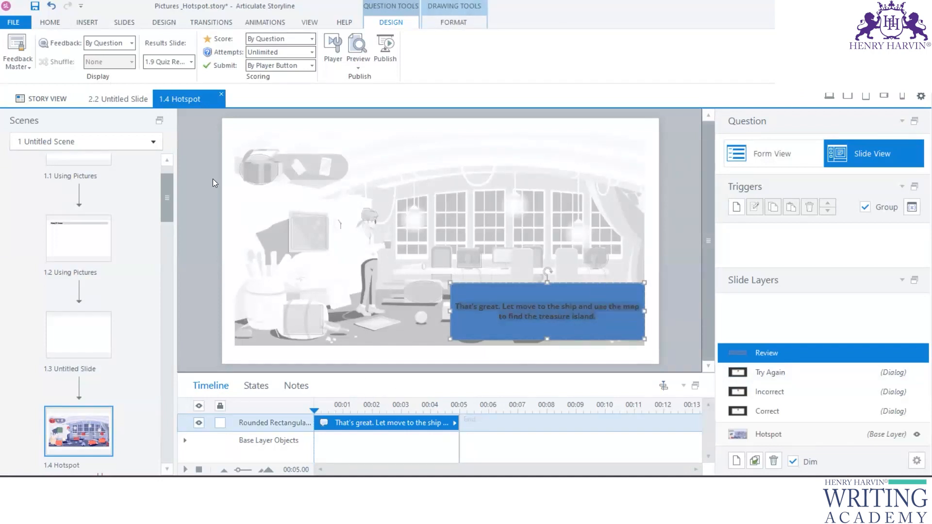
pyautogui.click(203, 166)
pyautogui.click(191, 62)
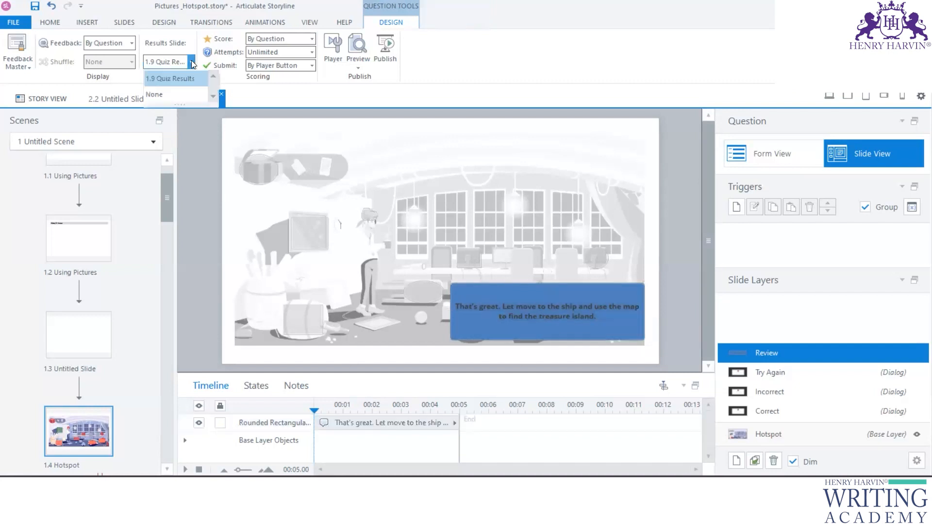
pyautogui.click(185, 78)
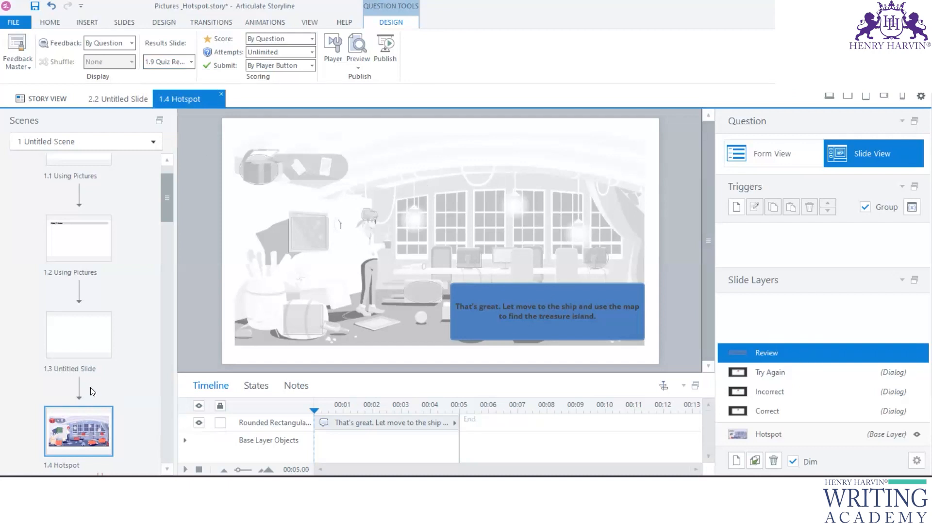
# Step: Insert a Graded Results slide after blank slide 1.5 and accept quiz settings that score the 1.4 Hotspot question
pyautogui.scroll(-3, 92, 390)
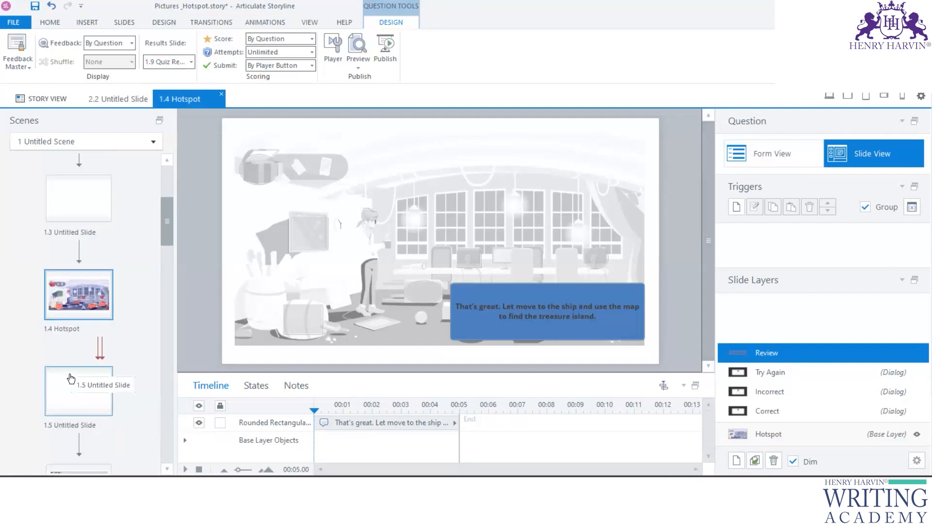
pyautogui.click(67, 384)
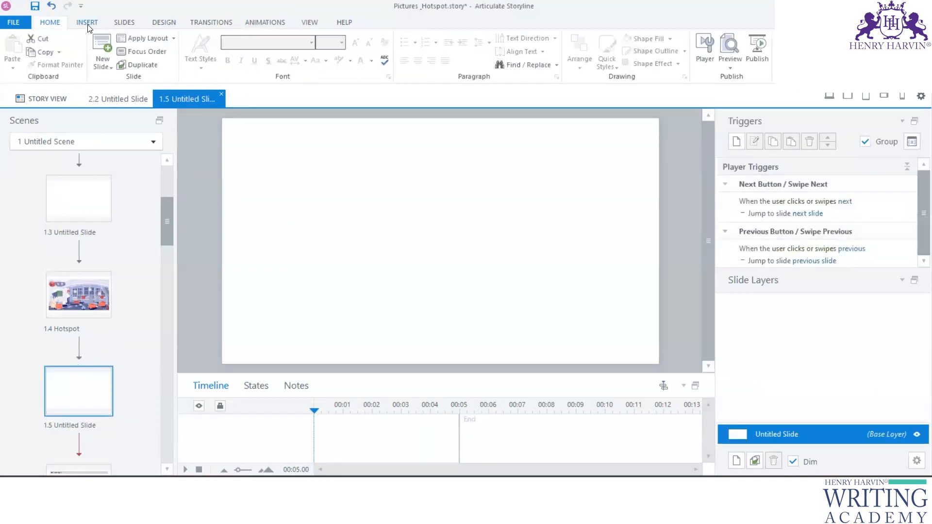
pyautogui.click(125, 22)
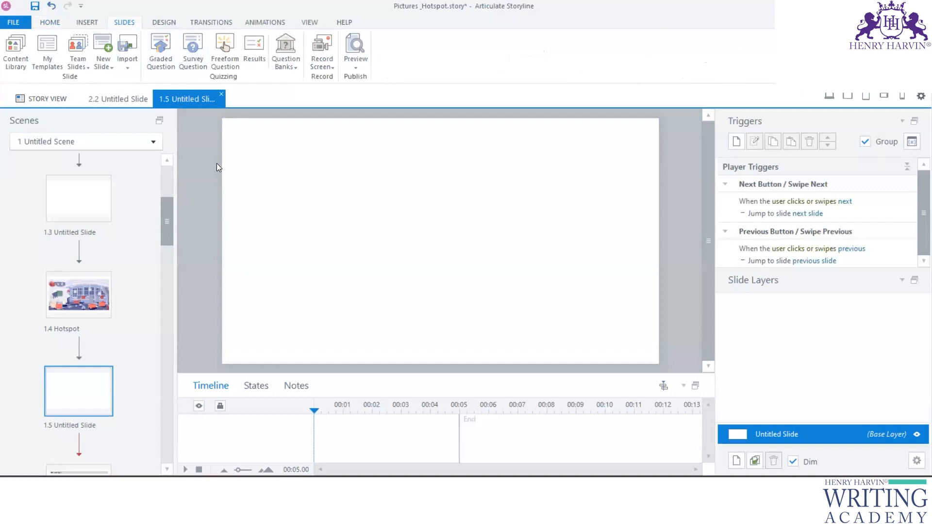
pyautogui.click(251, 52)
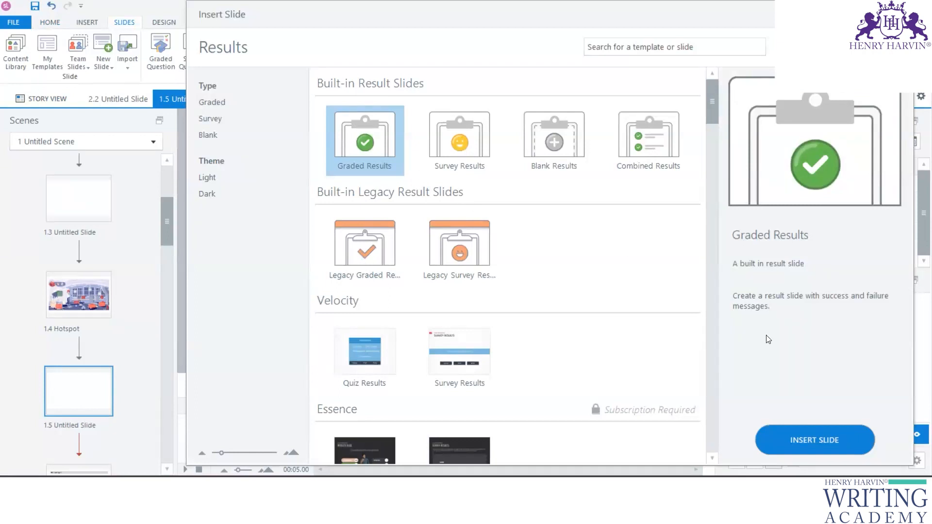
pyautogui.click(772, 437)
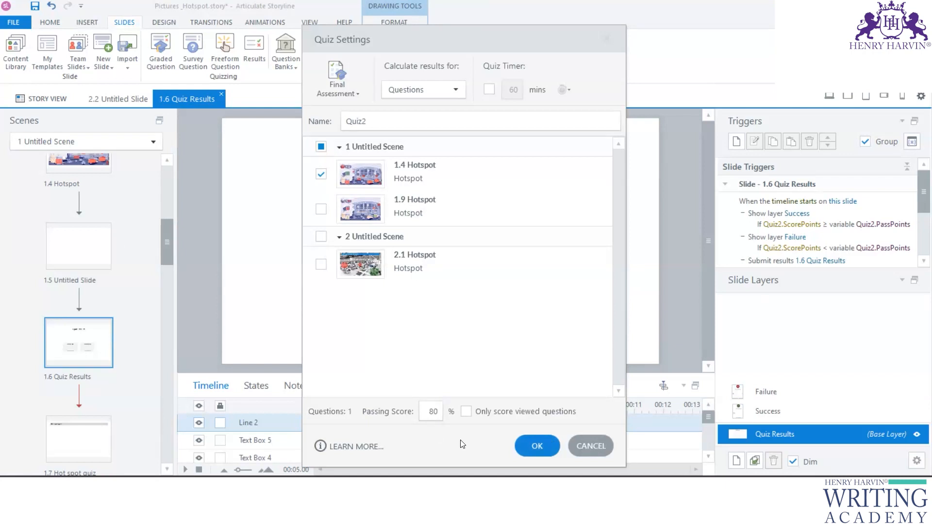
pyautogui.click(537, 446)
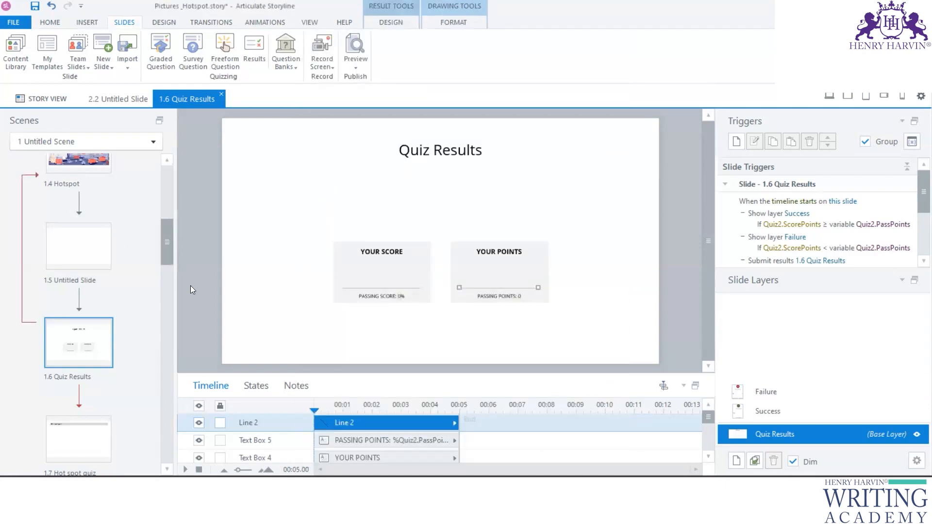
# Step: Move the blank slide 1.5 ahead of the Hotspot question so the question directly precedes the Quiz Results slide
pyautogui.scroll(2, 80, 248)
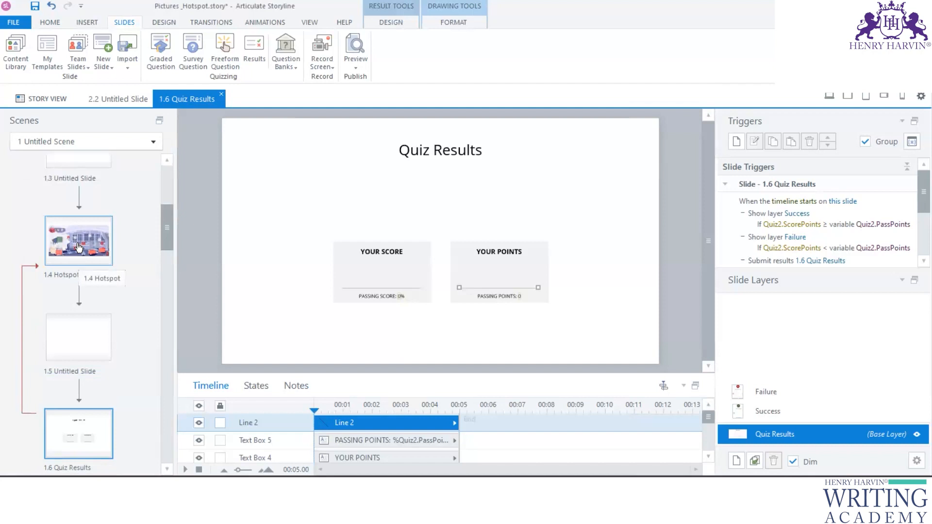
pyautogui.moveTo(80, 330); pyautogui.dragTo(80, 185)
pyautogui.scroll(-2, 82, 340)
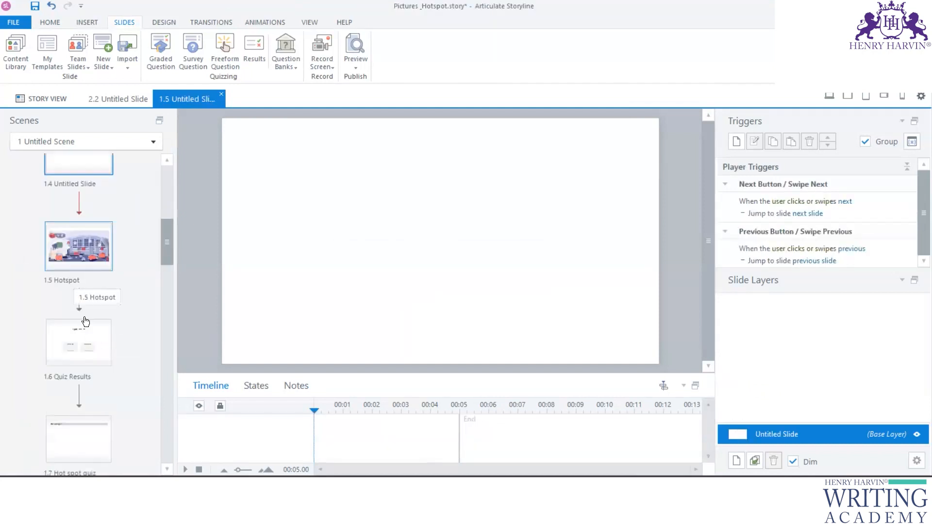
# Step: Add a pill-shaped button to the Hotspot question's Review layer beside the feedback message, at about X 233 px, Y 424 px
pyautogui.click(80, 252)
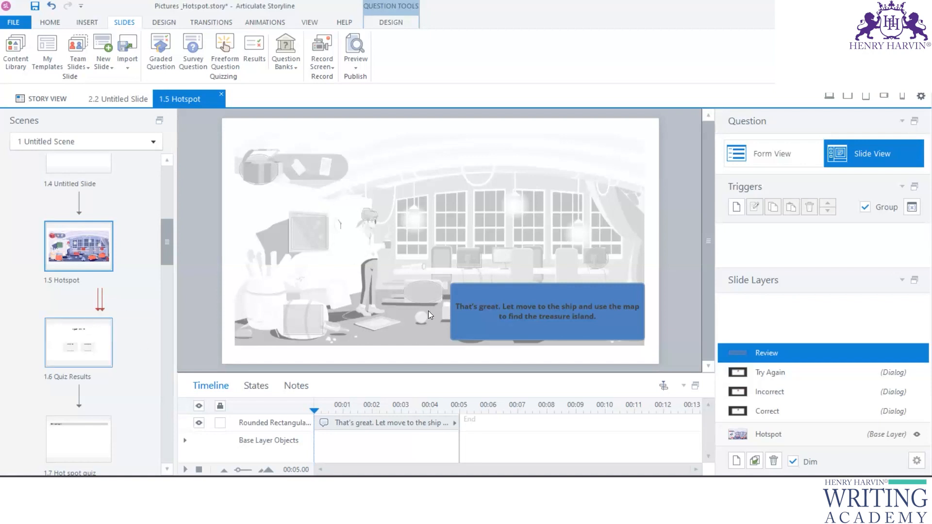
pyautogui.click(89, 23)
pyautogui.click(579, 51)
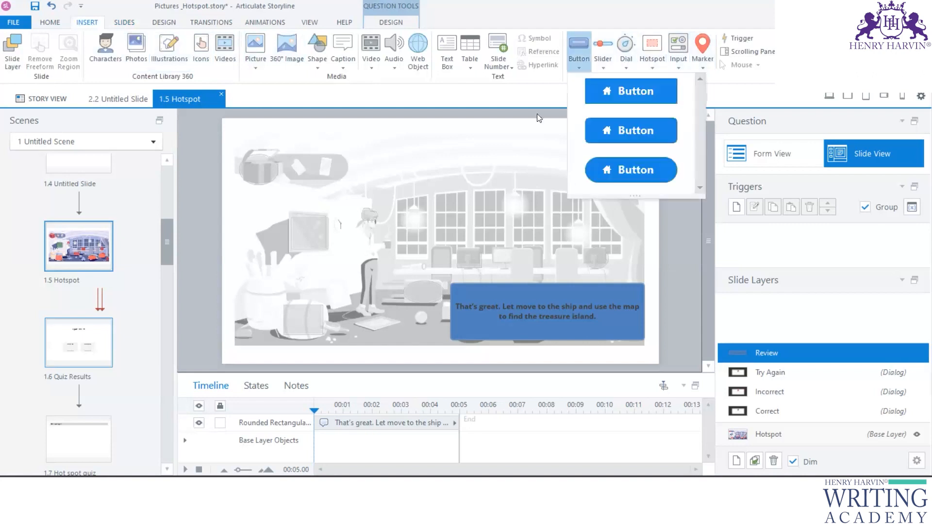
pyautogui.click(314, 303)
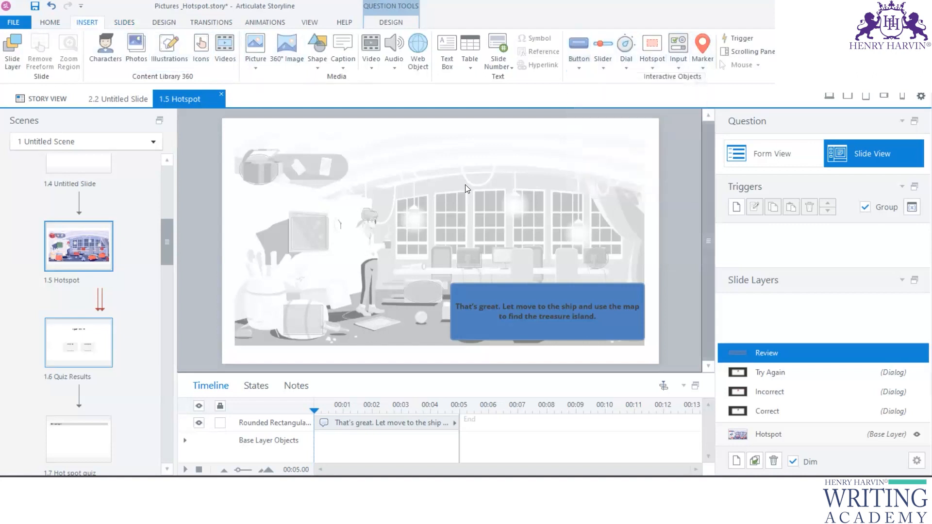
pyautogui.click(579, 51)
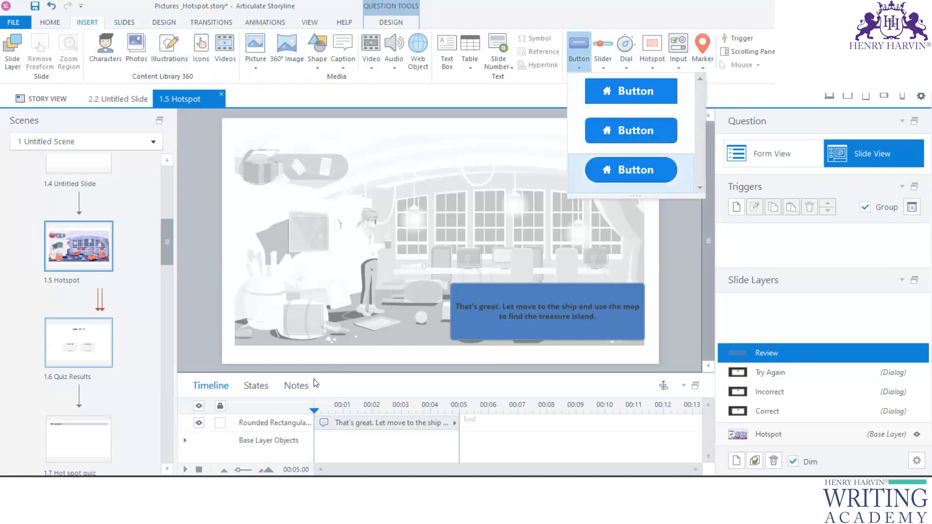
pyautogui.click(626, 170)
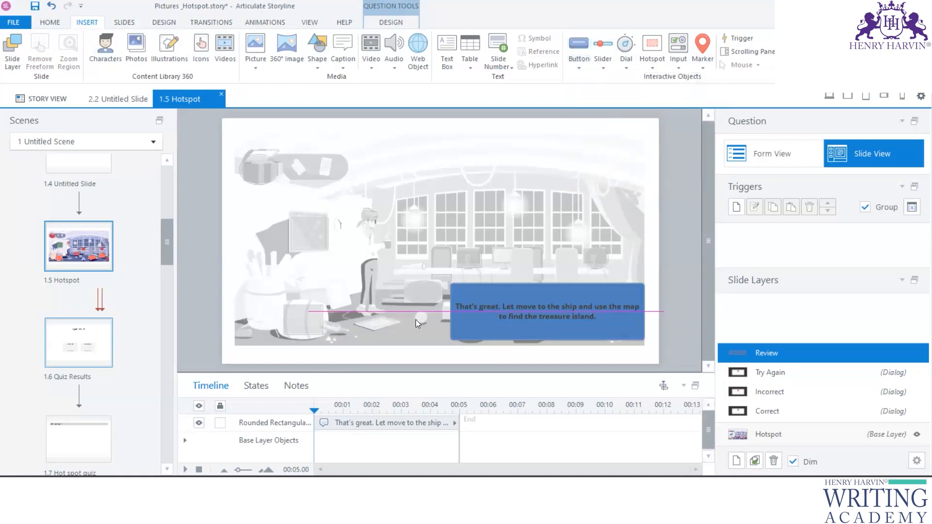
pyautogui.moveTo(328, 312); pyautogui.dragTo(396, 329)
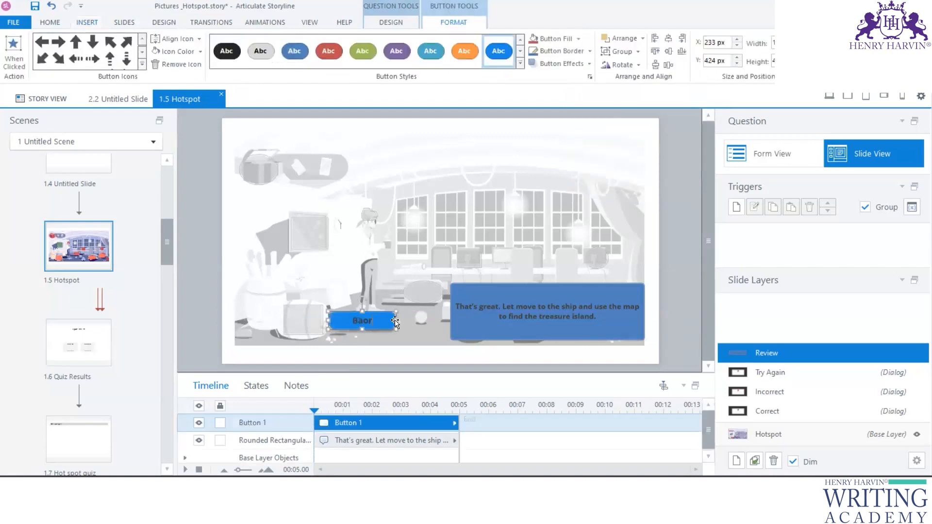
# Step: Label the new button "Board the Ship", correcting the misspelled first word with the spelling suggestion
pyautogui.write('Borad the Ship')
pyautogui.rightClick(332, 320)
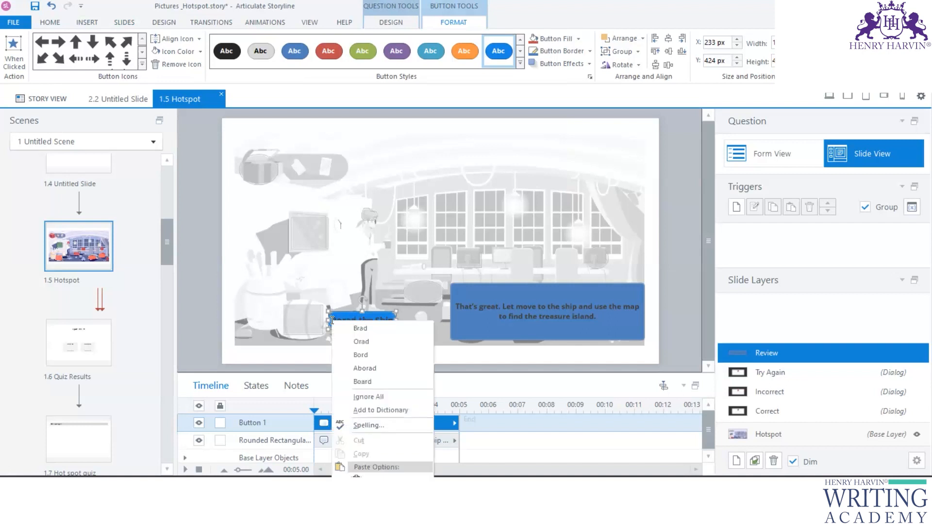
pyautogui.click(373, 384)
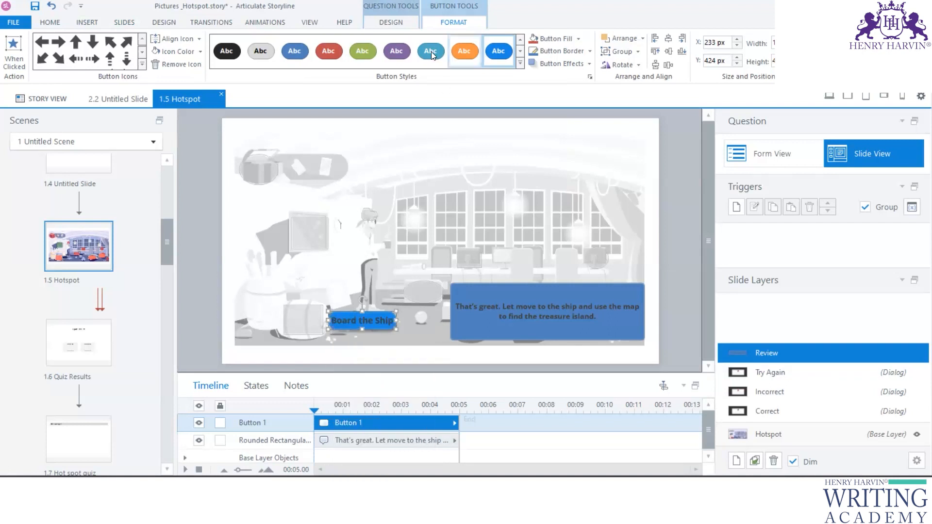
# Step: Try the light grey style on the Board the Ship button and restore its bright blue style
pyautogui.click(266, 56)
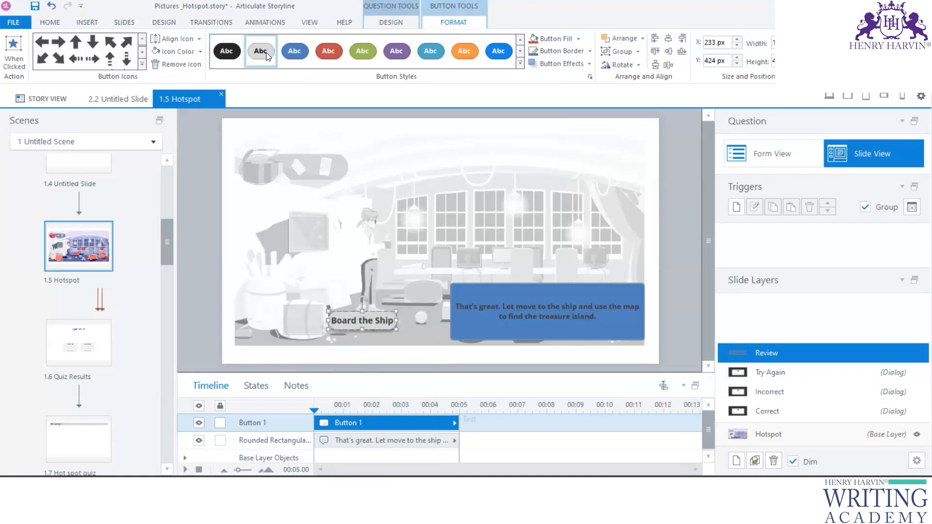
pyautogui.click(498, 51)
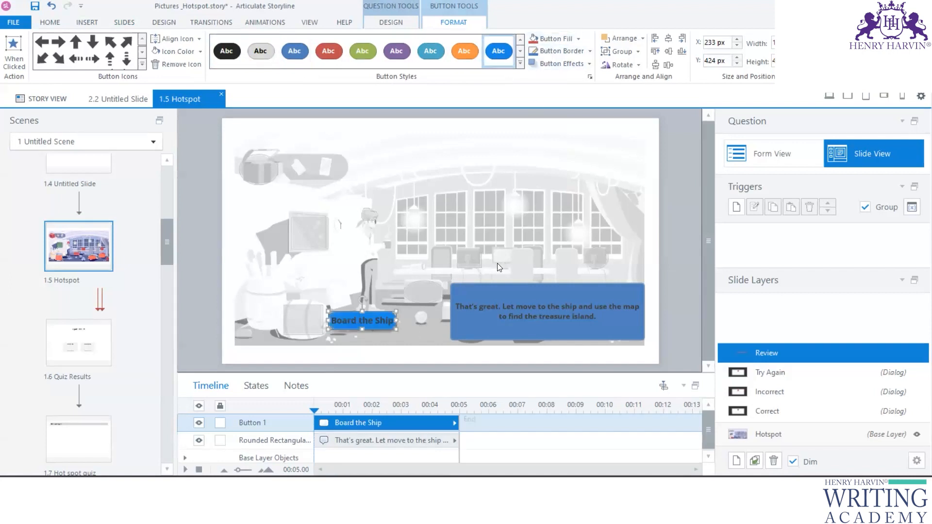
pyautogui.click(686, 242)
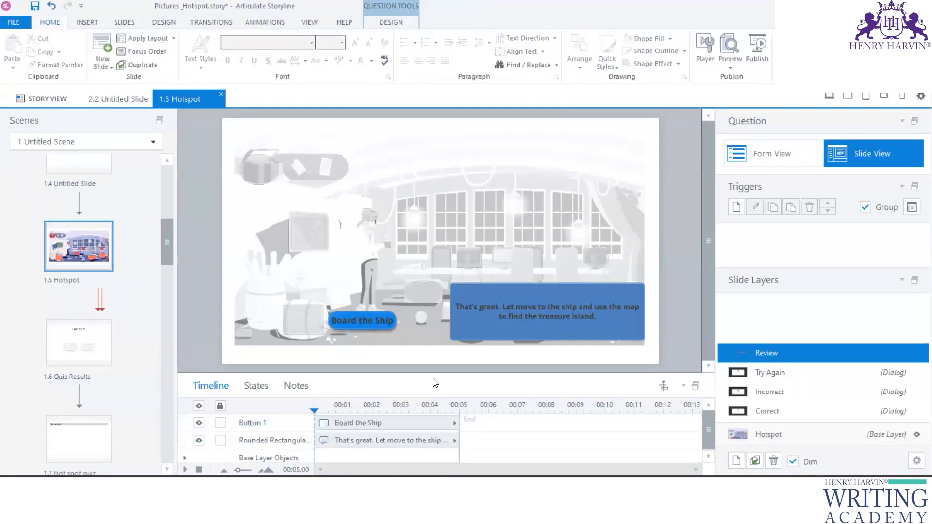
# Step: Examine the Hotspot base layer's timeline objects and return to the Board the Ship button on the Review layer
pyautogui.click(767, 433)
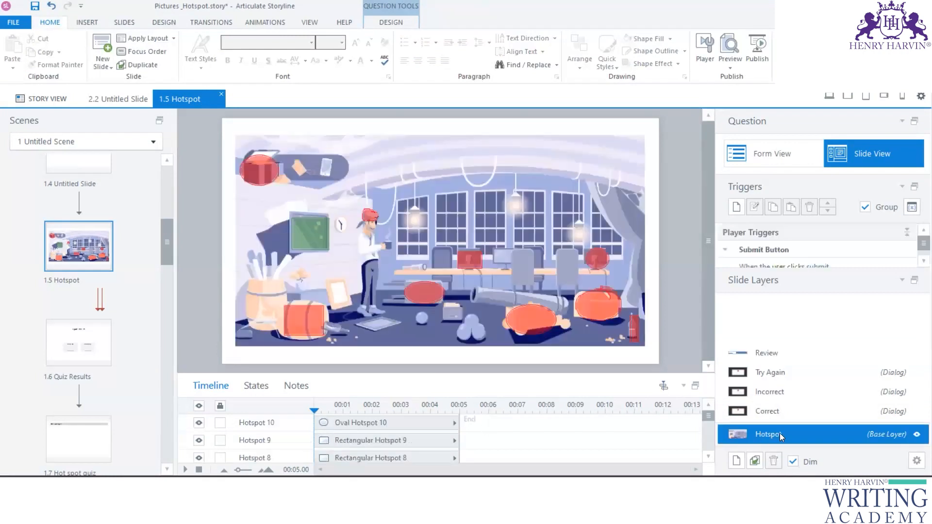
pyautogui.moveTo(547, 373); pyautogui.dragTo(547, 280)
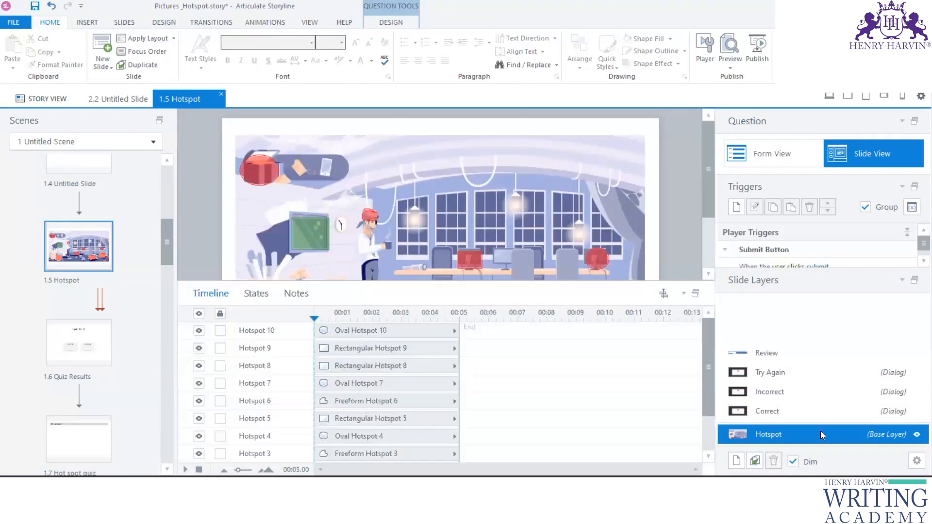
pyautogui.click(765, 351)
pyautogui.moveTo(493, 282); pyautogui.dragTo(495, 360)
pyautogui.click(379, 317)
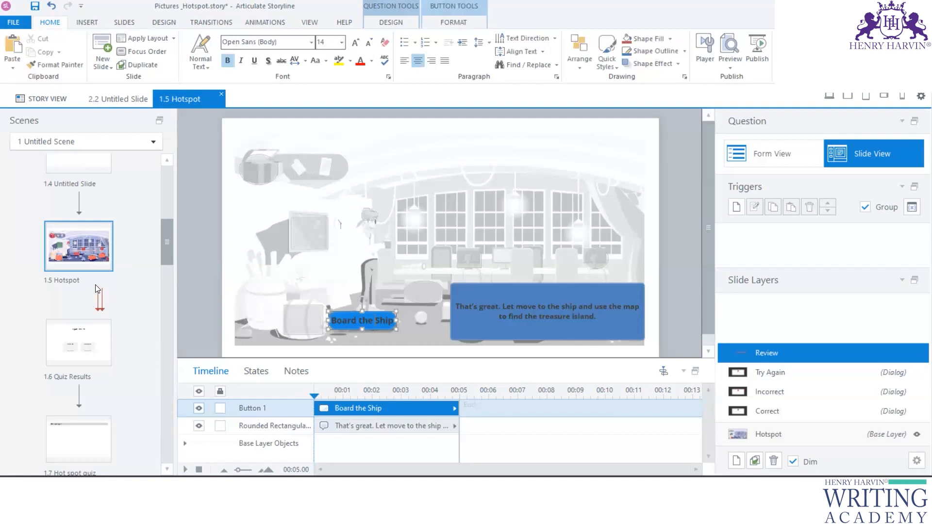
# Step: Duplicate the 1.7 Hot spot quiz slide that follows the Quiz Results slide
pyautogui.scroll(-2, 97, 289)
pyautogui.click(86, 342)
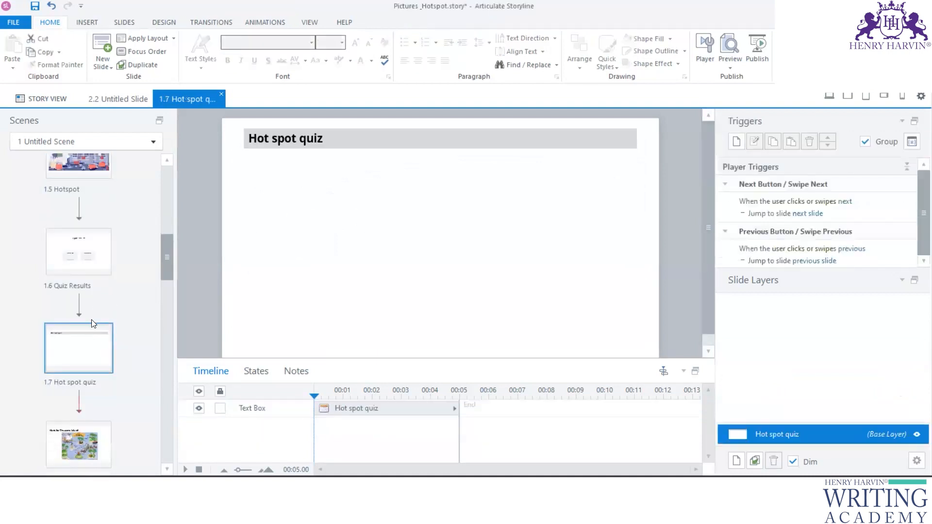
pyautogui.rightClick(79, 337)
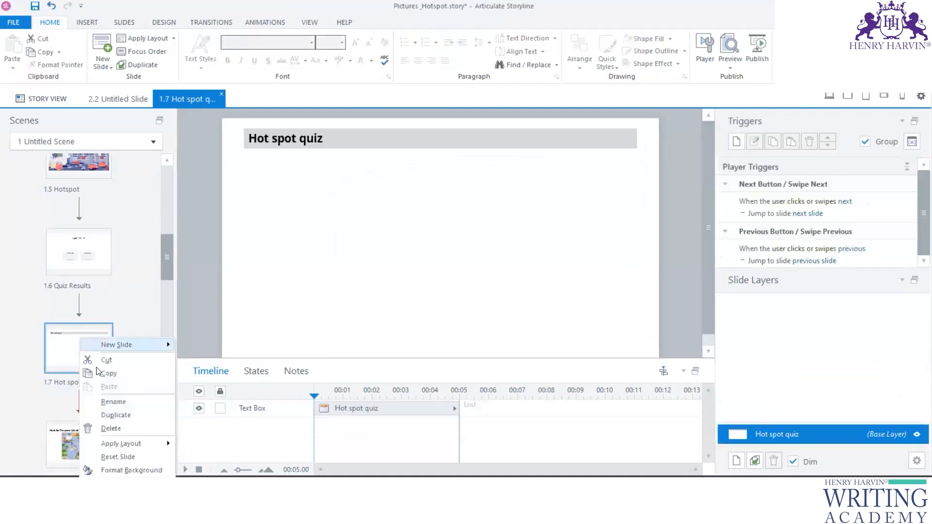
pyautogui.click(116, 415)
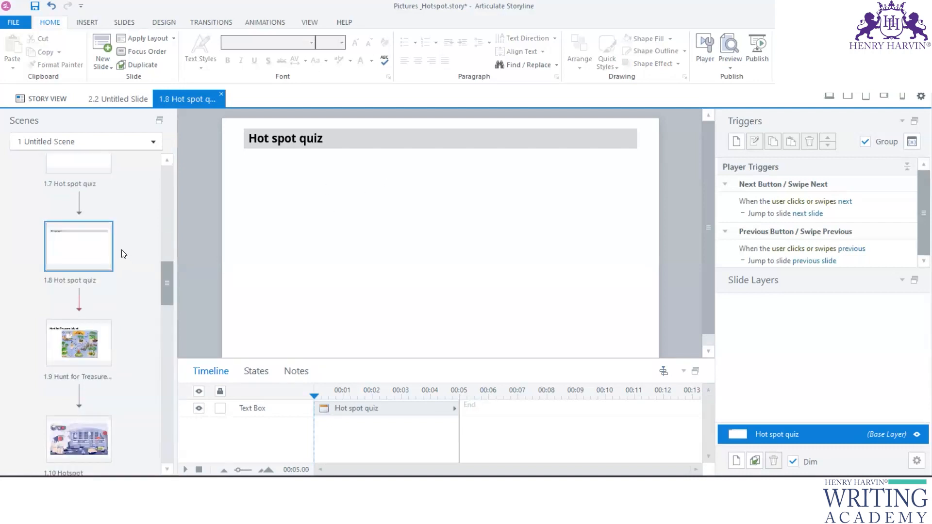
# Step: Delete the "Hot spot quiz" title and its empty placeholder from slide 1.7, leaving it blank
pyautogui.scroll(2, 123, 253)
pyautogui.click(87, 263)
pyautogui.click(318, 144)
pyautogui.click(366, 128)
pyautogui.press('Delete')
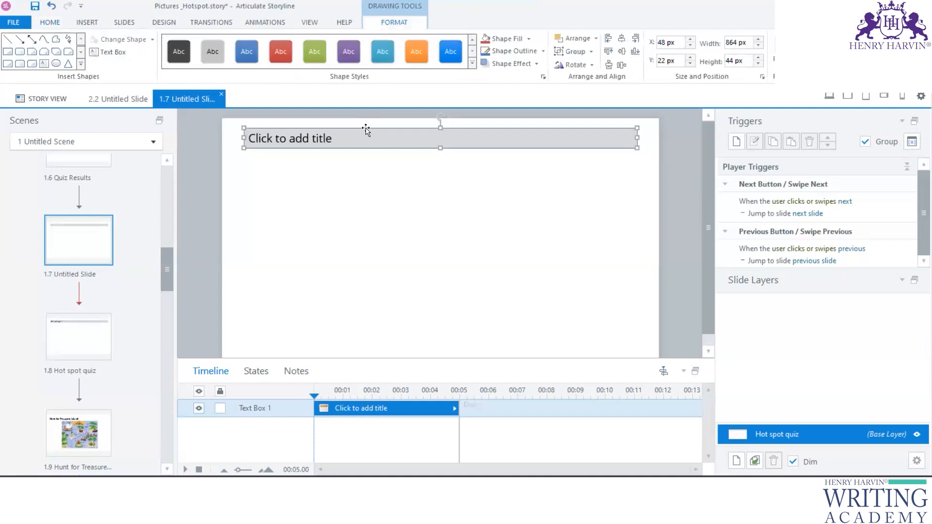
pyautogui.press('Delete')
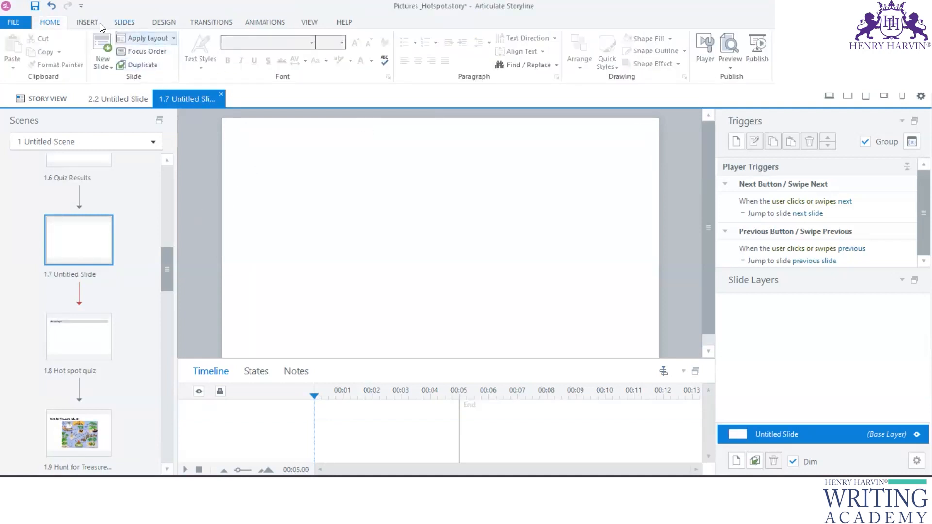
# Step: Insert the picture "Ship inside" from the Media Assets folder onto blank slide 1.7
pyautogui.click(87, 22)
pyautogui.click(262, 68)
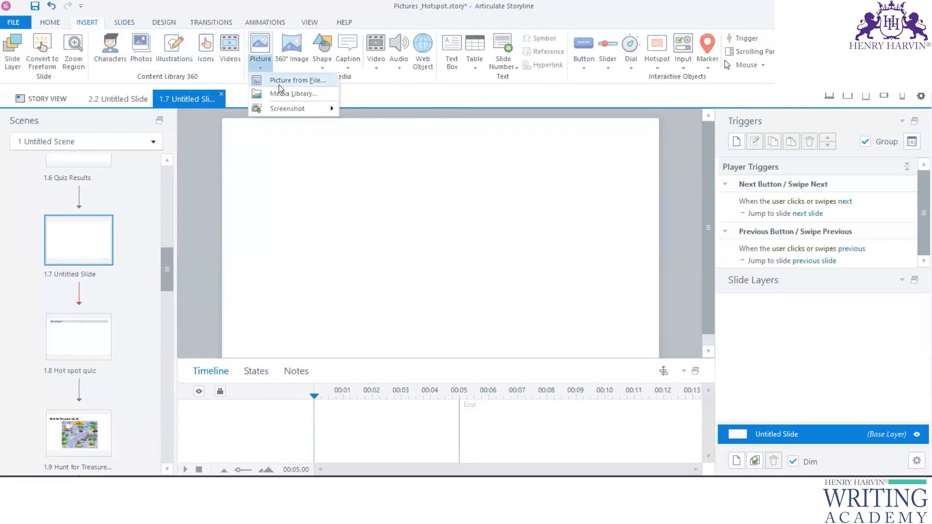
pyautogui.click(288, 85)
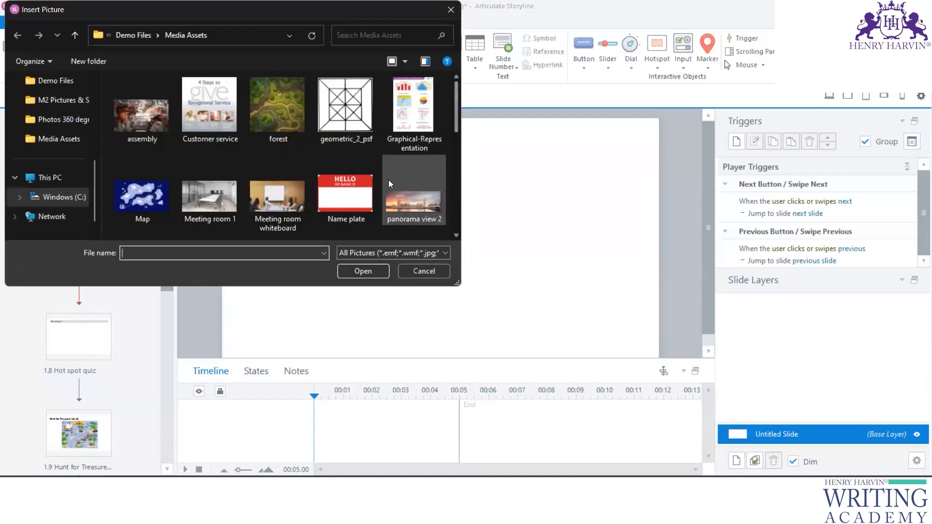
pyautogui.scroll(-5, 306, 170)
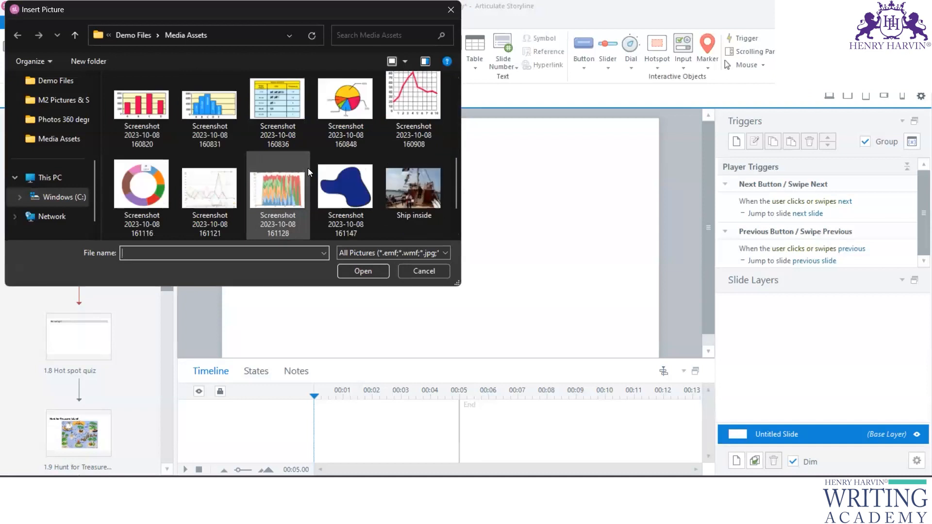
pyautogui.click(425, 206)
pyautogui.click(364, 270)
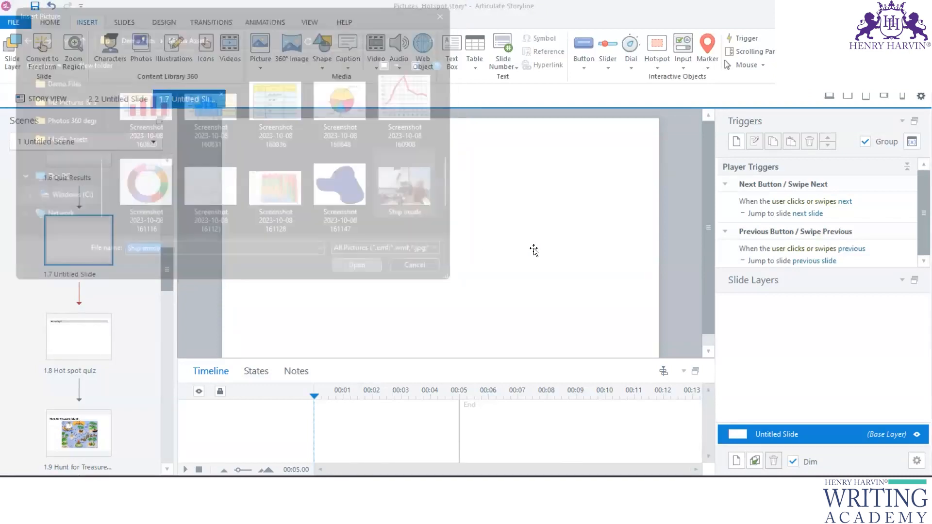
# Step: Examine the Hotspot slide 1.5 and the slide triggers of the 1.6 Quiz Results slide
pyautogui.scroll(2, 104, 243)
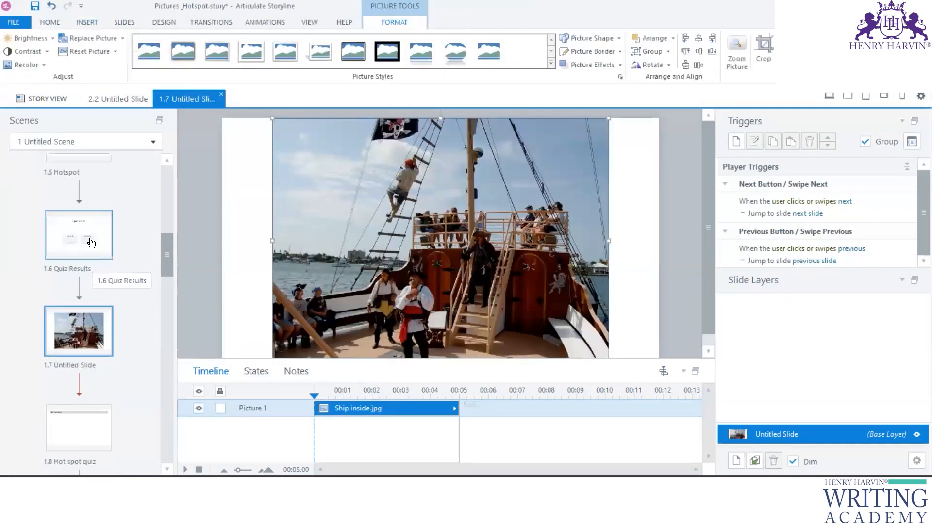
pyautogui.click(100, 214)
pyautogui.scroll(2, 97, 219)
pyautogui.click(92, 226)
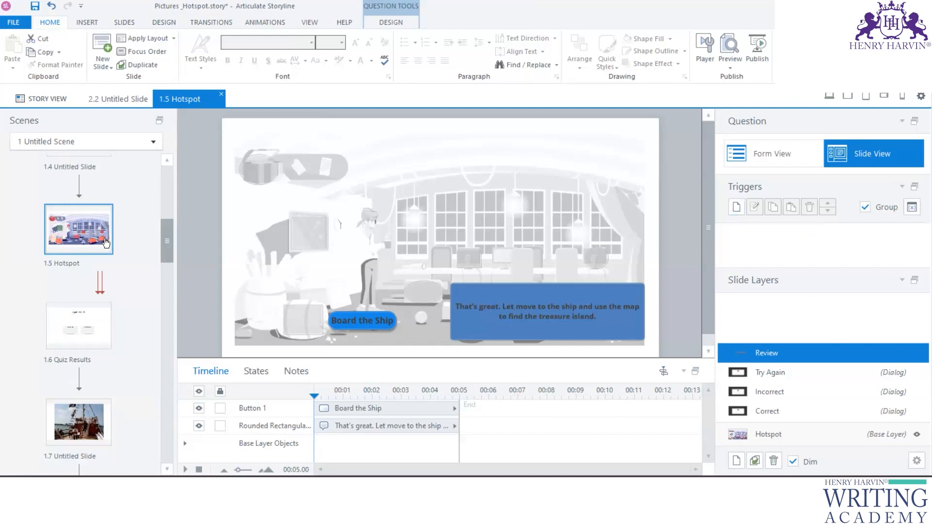
pyautogui.click(81, 321)
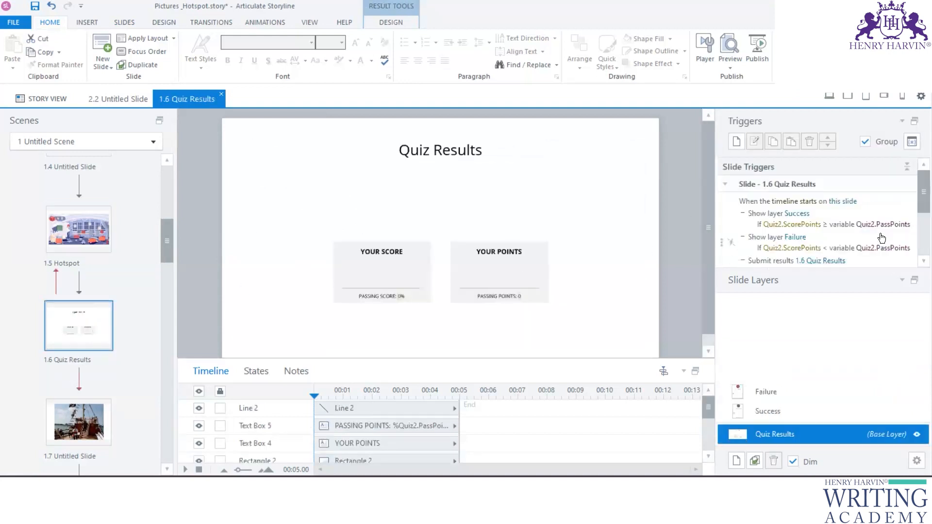
pyautogui.moveTo(920, 199); pyautogui.dragTo(919, 209)
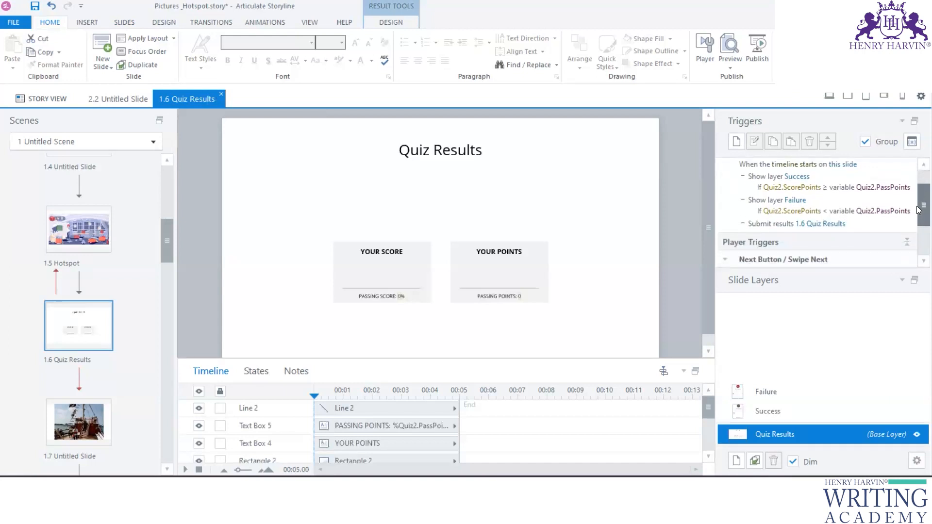
pyautogui.scroll(2, 891, 191)
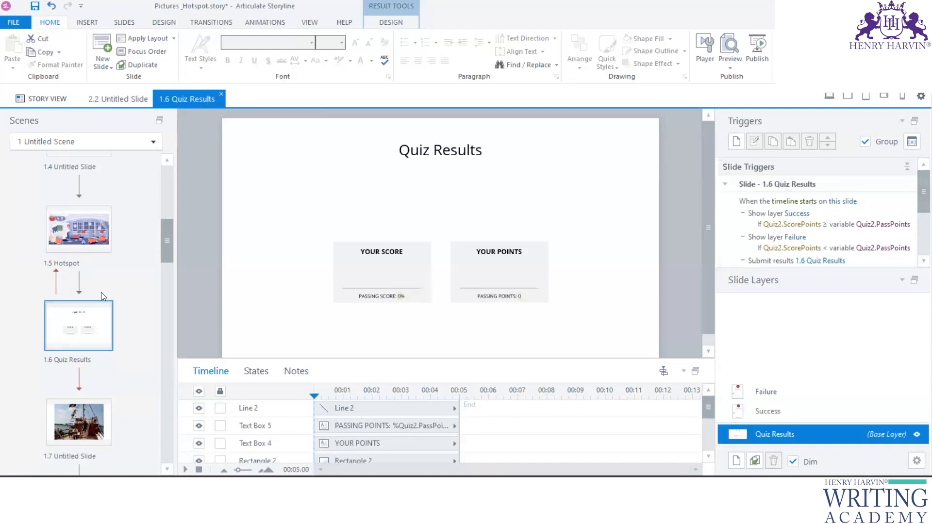
pyautogui.moveTo(920, 197); pyautogui.dragTo(919, 207)
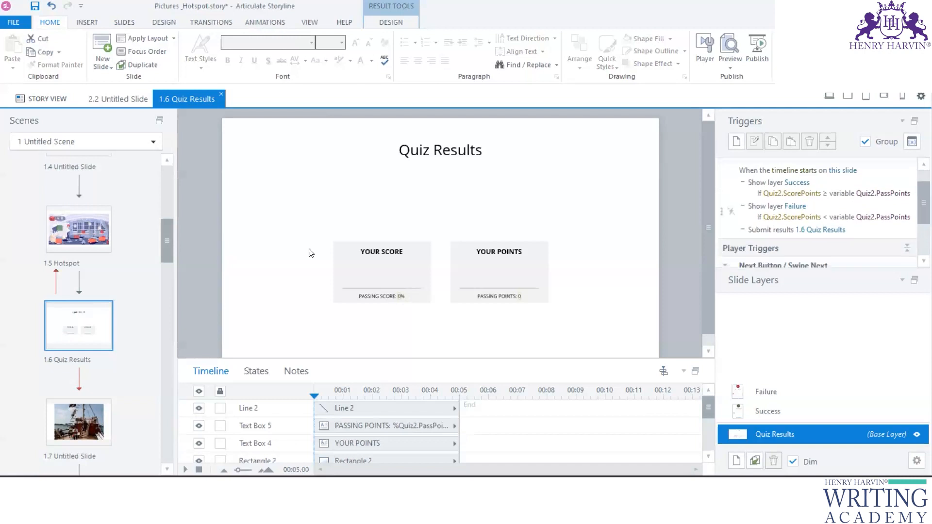
# Step: Add a trigger to the Board the Ship button on slide 1.5's Review layer that jumps to slide 1.7 Untitled Slide when clicked
pyautogui.doubleClick(104, 224)
pyautogui.click(785, 374)
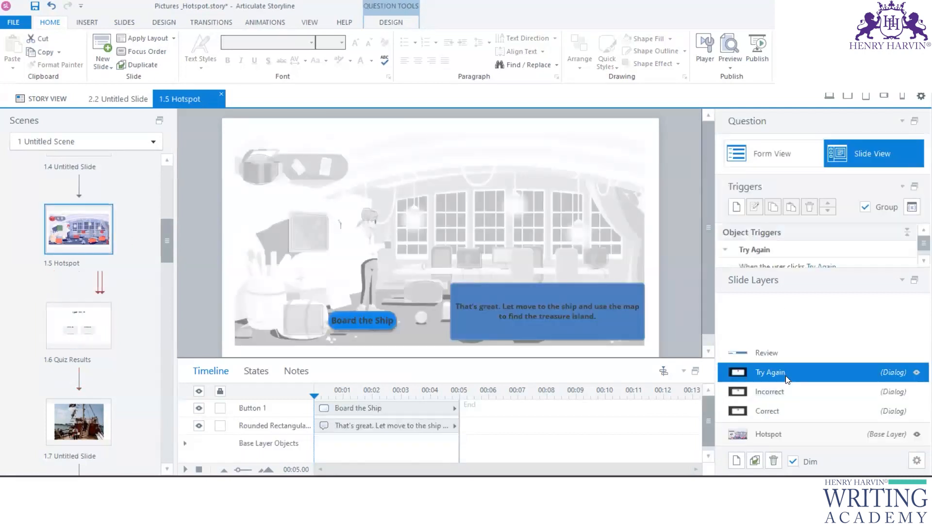
pyautogui.click(777, 354)
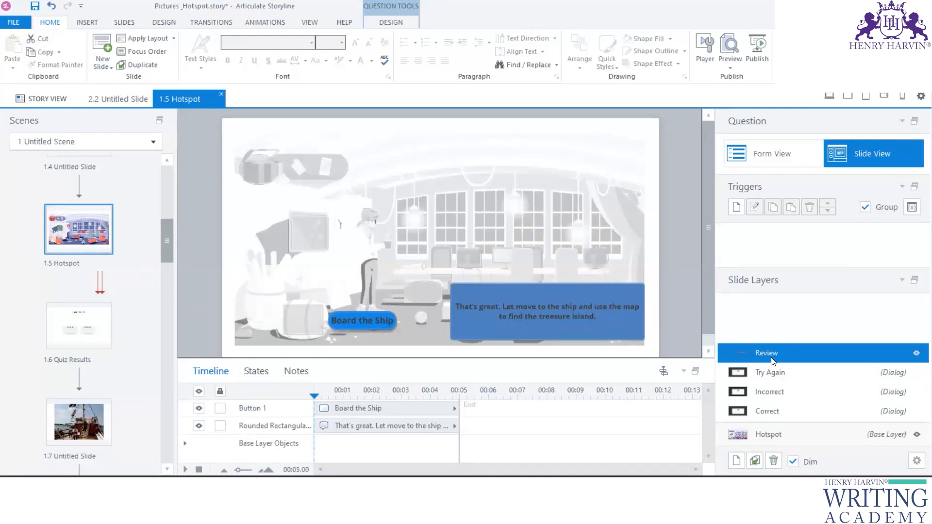
pyautogui.click(369, 315)
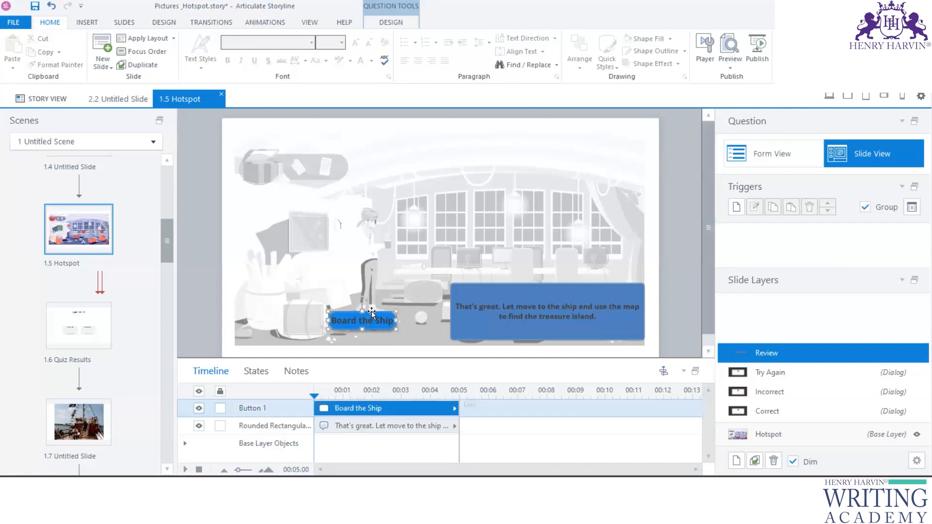
pyautogui.click(737, 206)
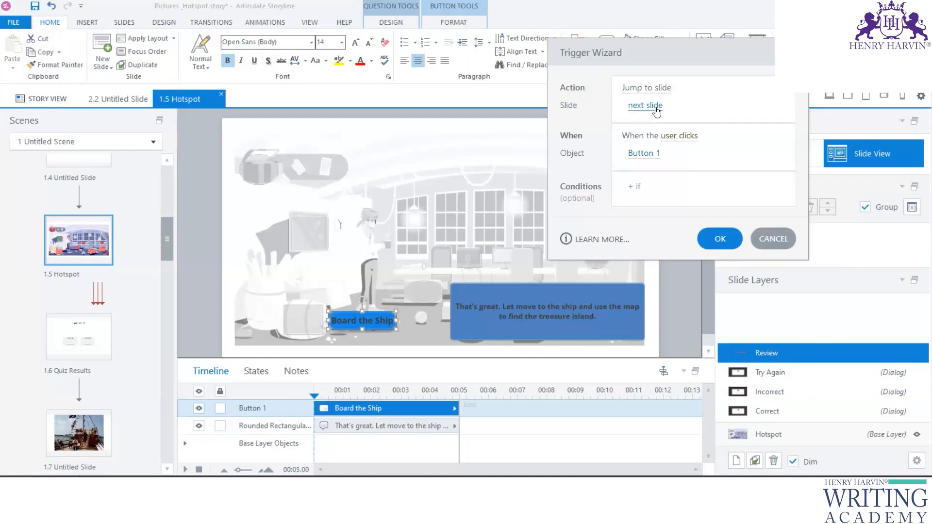
pyautogui.click(657, 106)
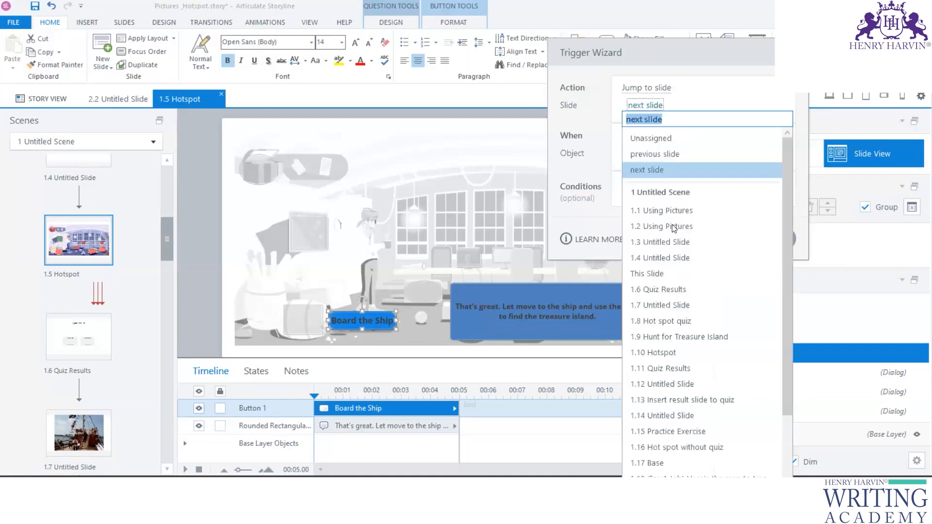
pyautogui.click(670, 308)
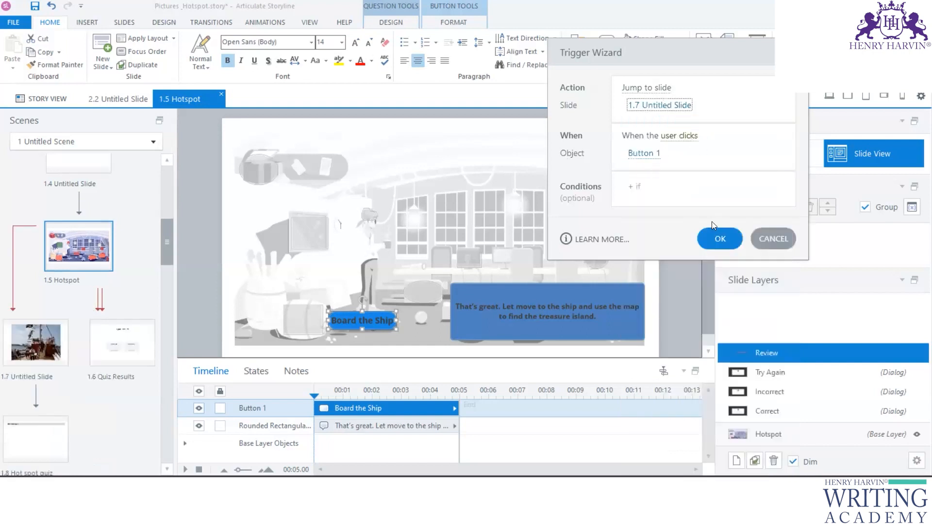
pyautogui.click(719, 238)
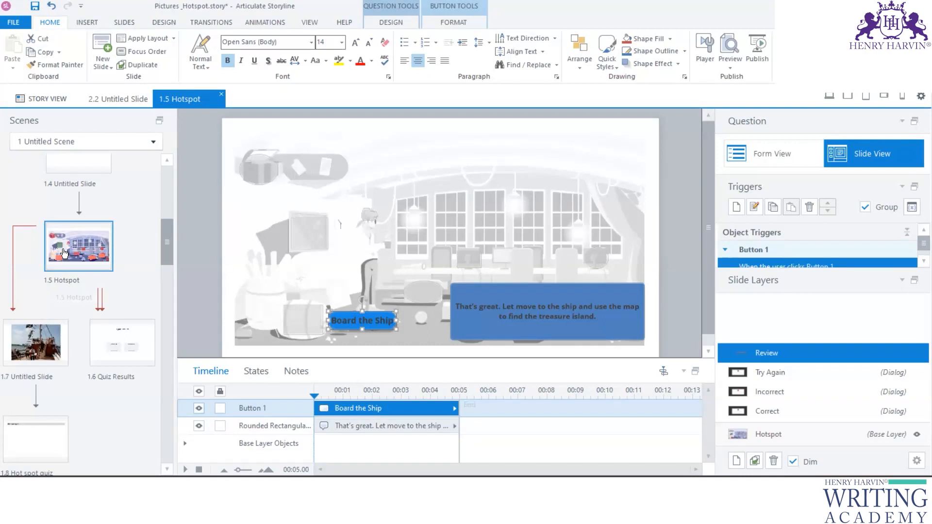
# Step: Check the scenes in Story View, glance at slide 2.2, and return to slide 1.5 to inspect its links
pyautogui.click(22, 98)
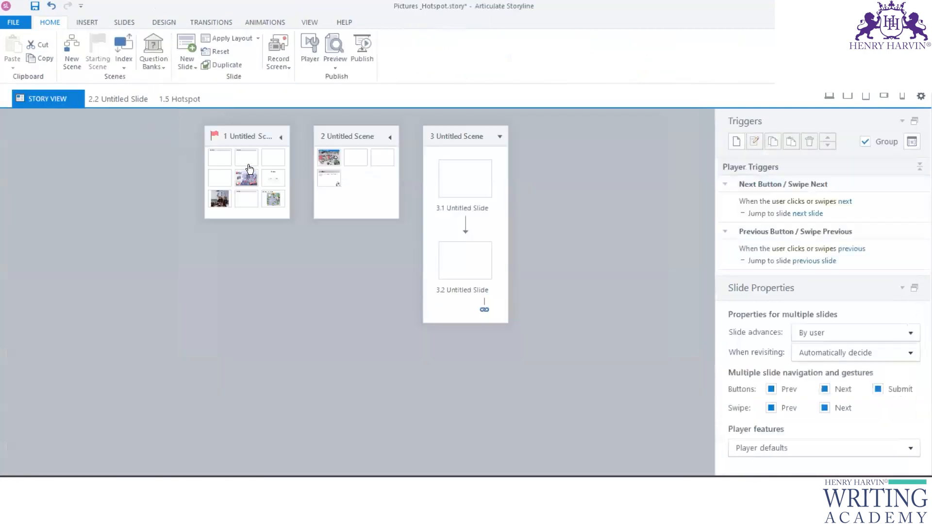
pyautogui.click(119, 100)
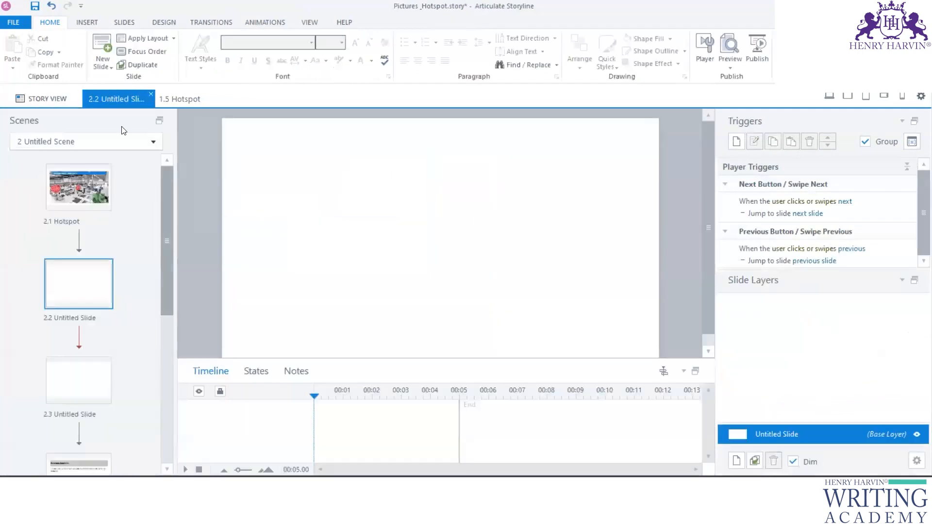
pyautogui.click(186, 99)
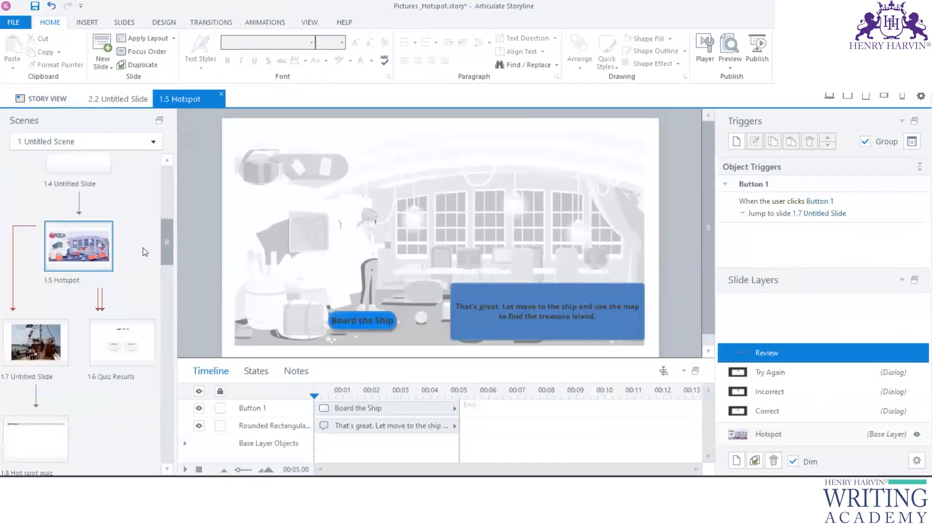
pyautogui.moveTo(163, 242)
pyautogui.mouseDown()
pyautogui.moveTo(167, 252)
pyautogui.moveTo(173, 243)
pyautogui.mouseUp()
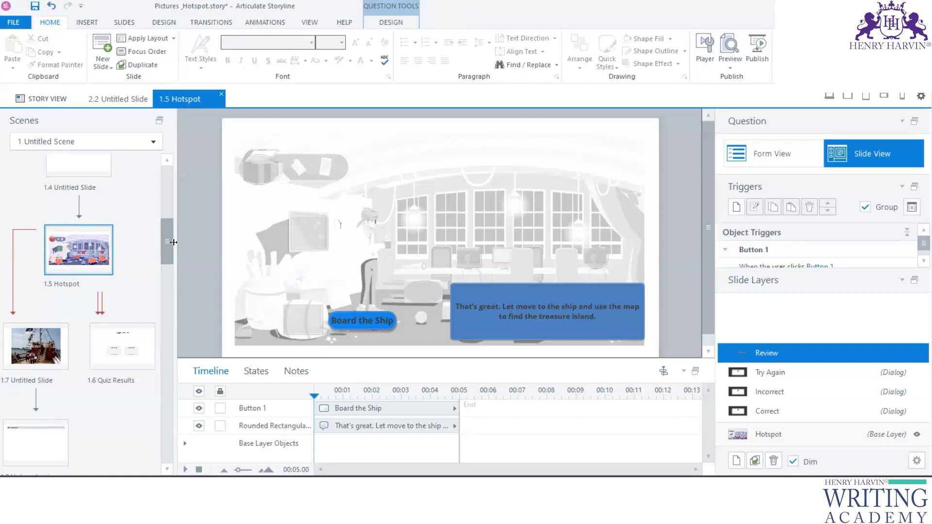
# Step: Preview only slide 1.5, try several objects in the room, submit the phone in the upper-left inset as the answer, and retry
pyautogui.click(99, 236)
pyautogui.click(730, 65)
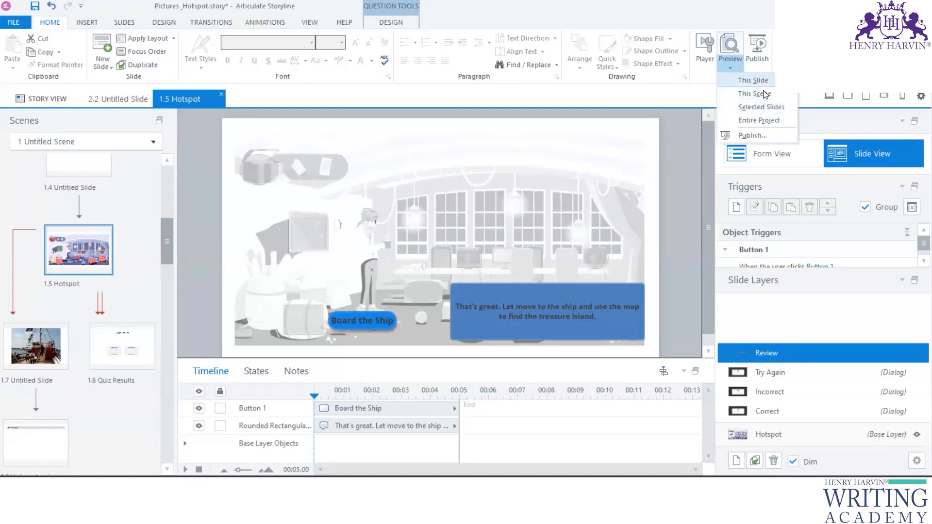
pyautogui.click(763, 85)
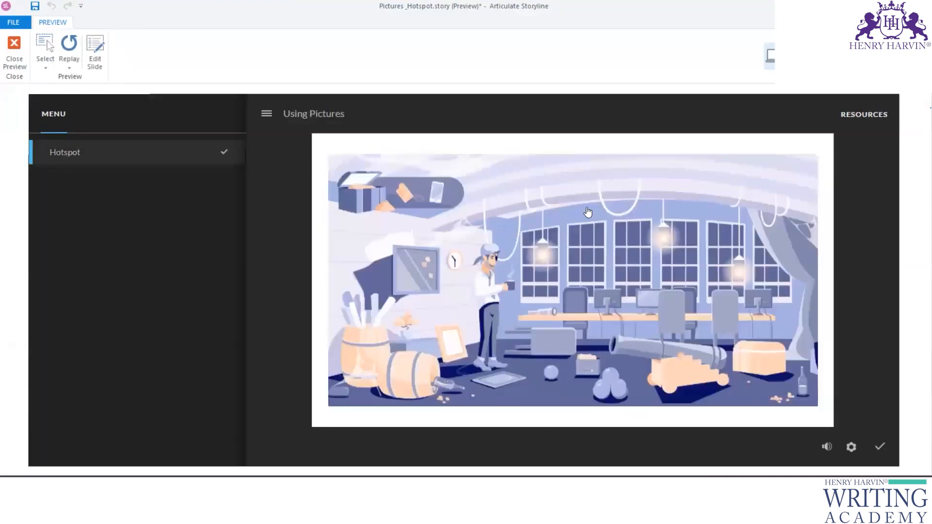
pyautogui.click(757, 349)
pyautogui.click(424, 279)
pyautogui.click(457, 341)
pyautogui.click(417, 365)
pyautogui.click(372, 349)
pyautogui.click(496, 256)
pyautogui.click(438, 192)
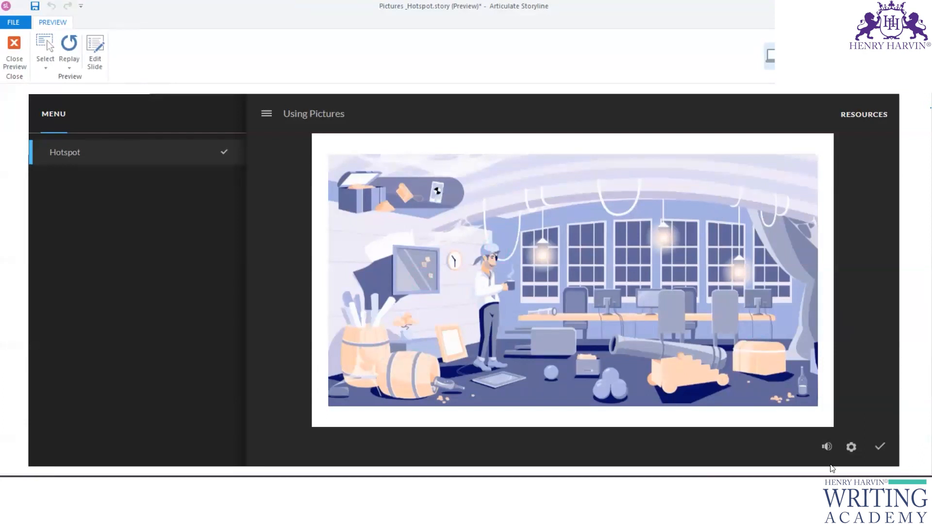
pyautogui.click(868, 437)
pyautogui.click(577, 334)
# Step: Test the cannon and the treasure chest as hotspot answers, retrying the question after each submission
pyautogui.click(682, 373)
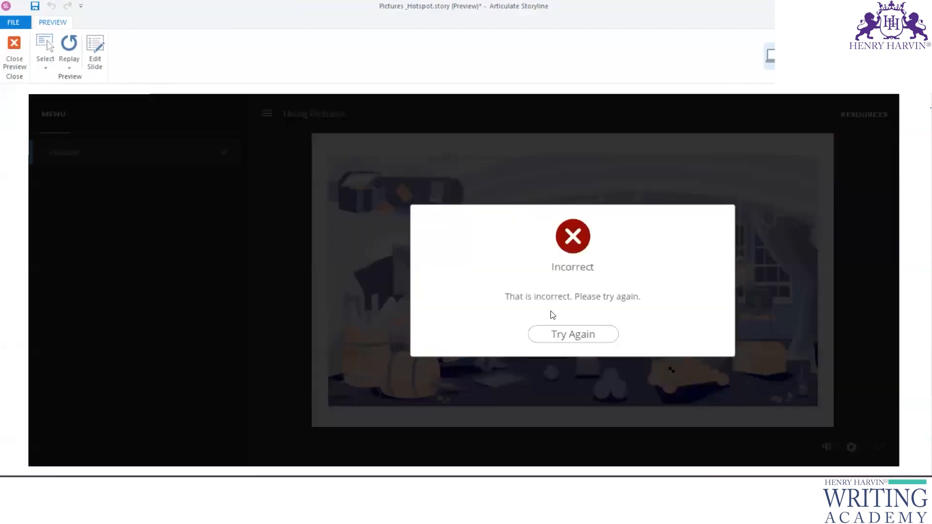
pyautogui.click(567, 332)
pyautogui.click(748, 344)
pyautogui.click(877, 444)
pyautogui.click(582, 335)
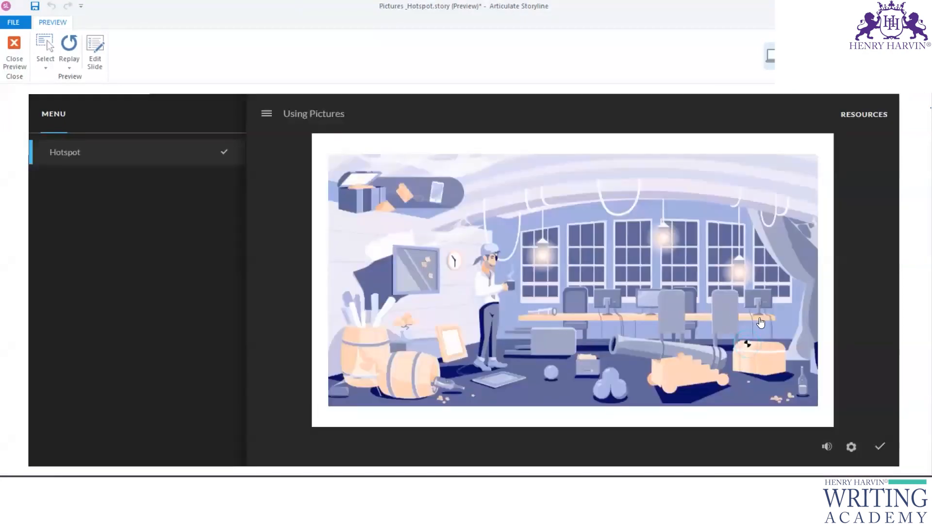
# Step: Submit the large wall frame as the hotspot answer, continue past the feedback, and close the slide preview
pyautogui.click(418, 266)
pyautogui.click(881, 447)
pyautogui.click(587, 340)
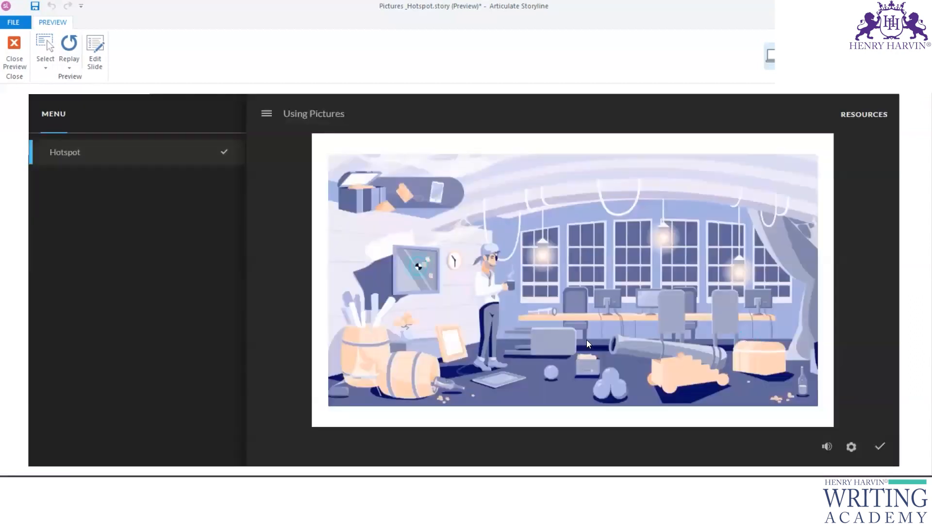
pyautogui.click(456, 292)
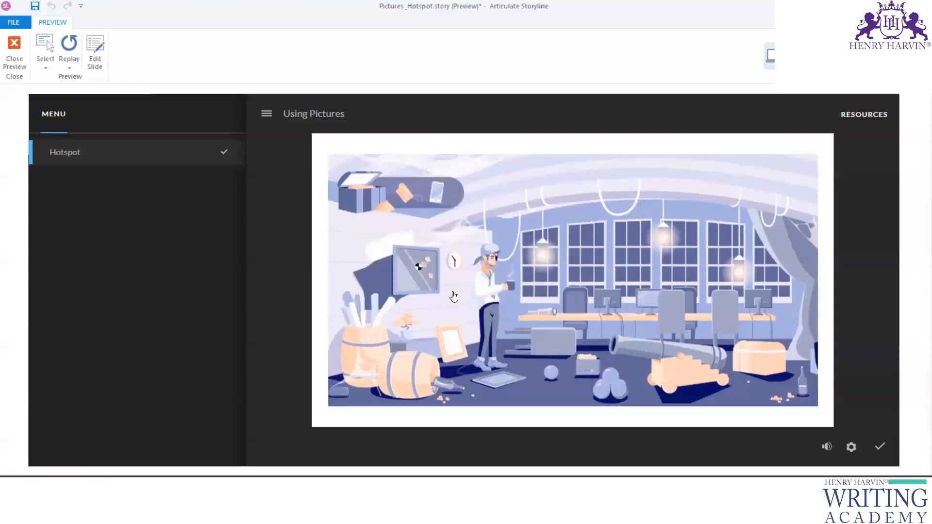
pyautogui.click(11, 58)
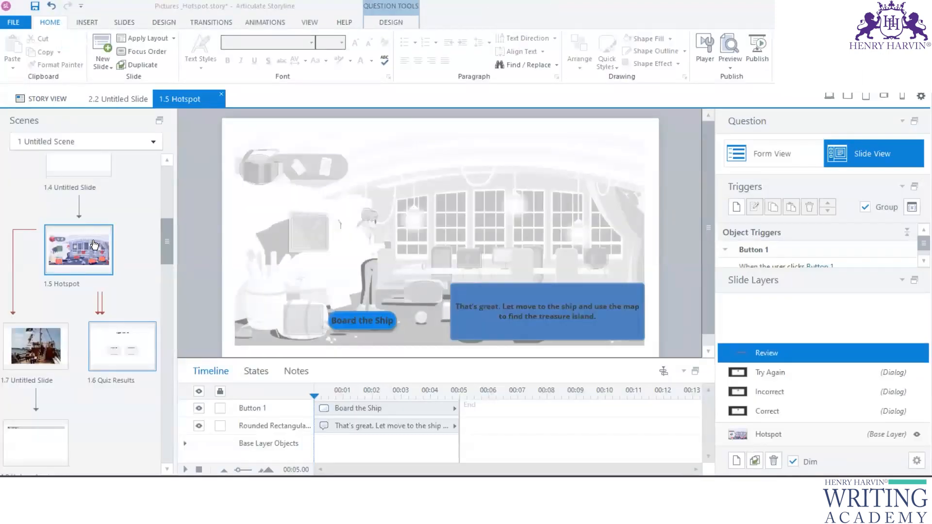
# Step: Compare ship slide 1.7 and Quiz Results slide 1.6, ending on Hotspot slide 1.5
pyautogui.click(61, 343)
pyautogui.click(144, 341)
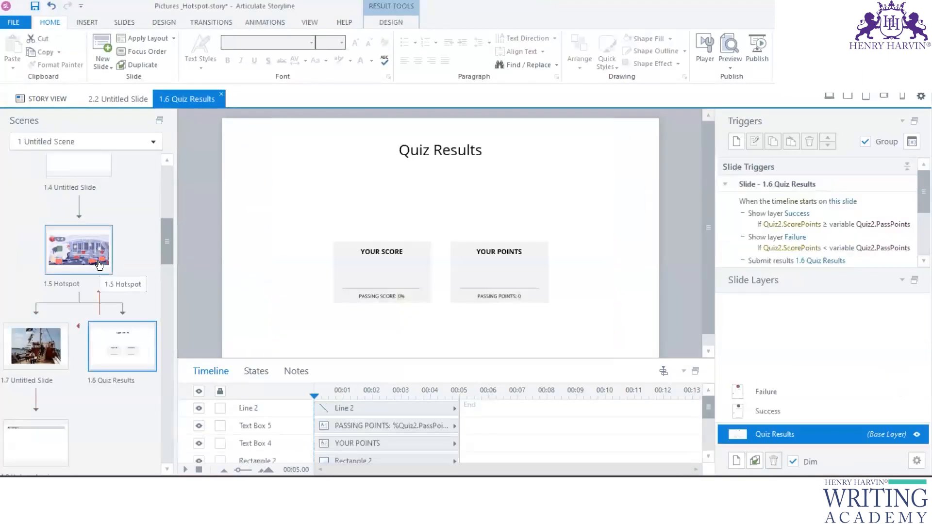
pyautogui.click(98, 260)
pyautogui.click(57, 338)
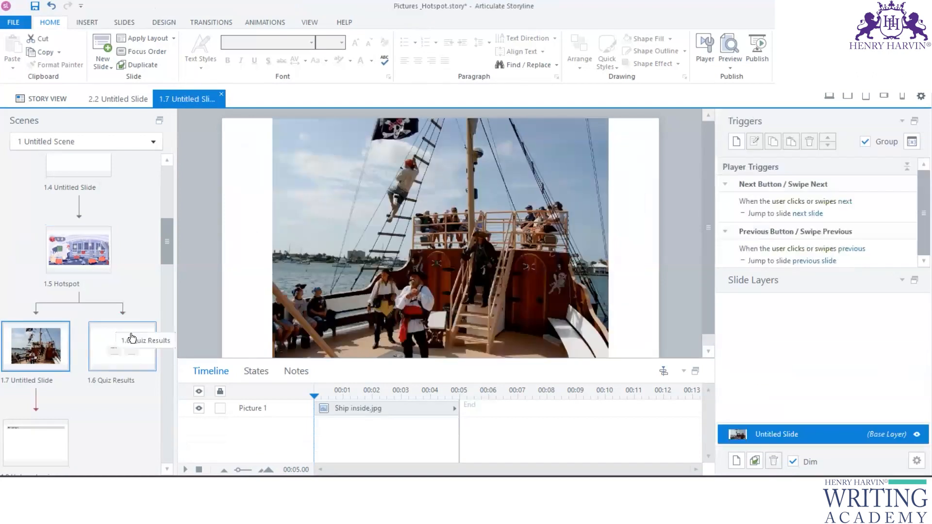
pyautogui.click(100, 268)
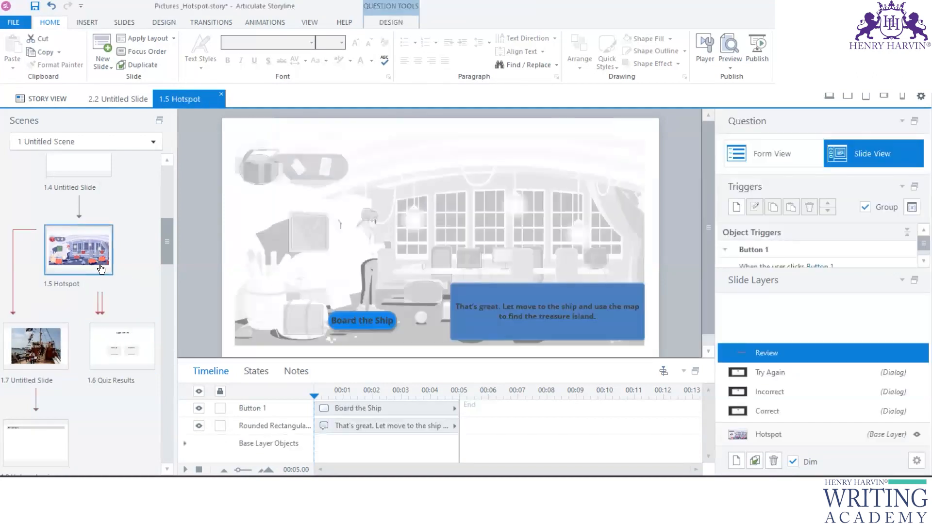
# Step: Preview the whole scene and advance through the opening slides to the Hotspot question
pyautogui.moveTo(165, 248); pyautogui.dragTo(175, 195)
pyautogui.click(730, 61)
pyautogui.click(755, 95)
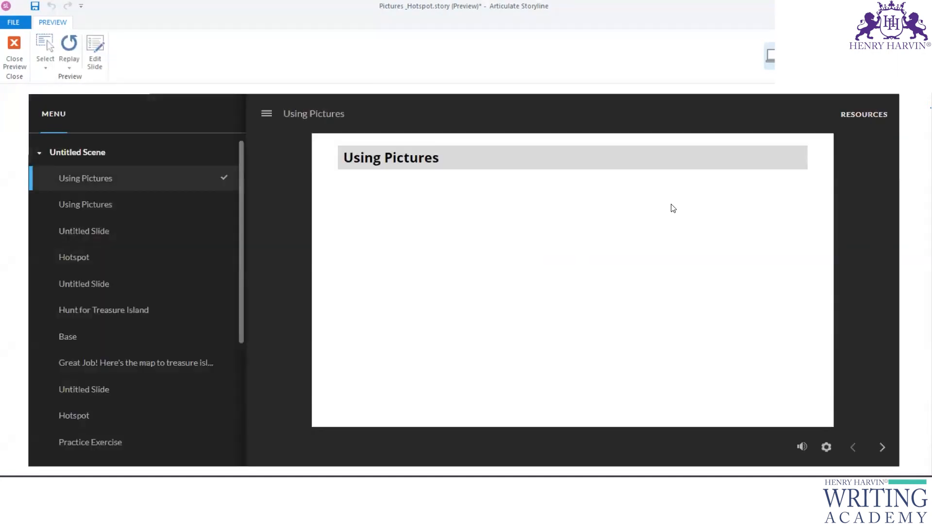
pyautogui.click(882, 448)
pyautogui.click(883, 448)
pyautogui.click(883, 448)
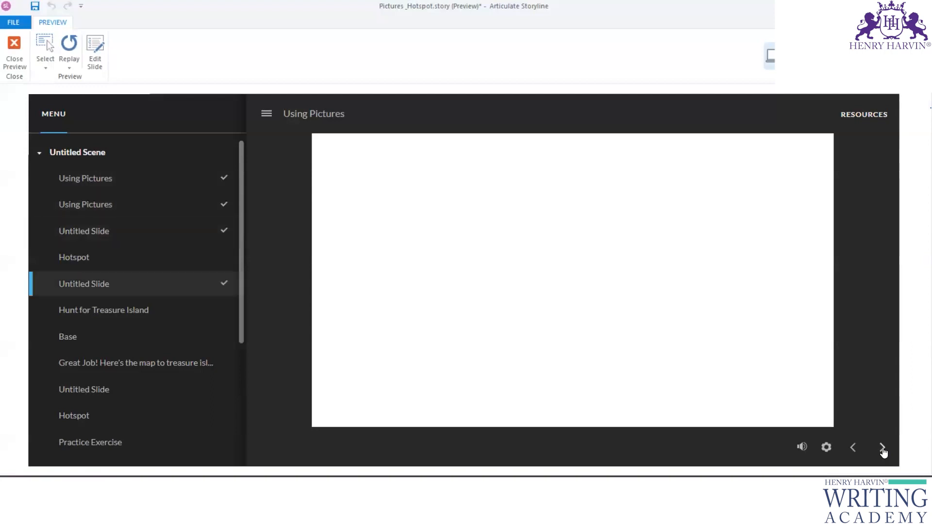
pyautogui.click(882, 447)
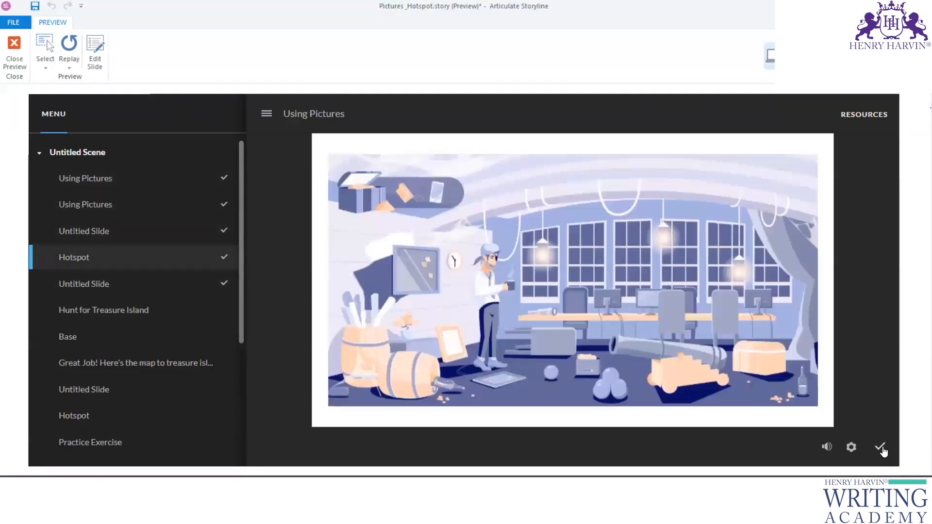
# Step: Submit the large wall frame as the answer in the scene preview and continue to the Quiz Results slide
pyautogui.click(419, 267)
pyautogui.click(877, 447)
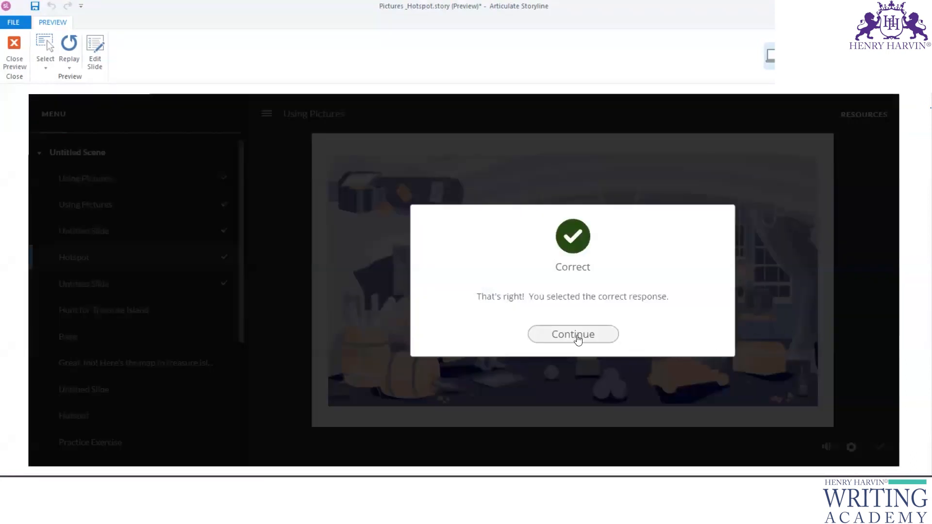
pyautogui.click(577, 336)
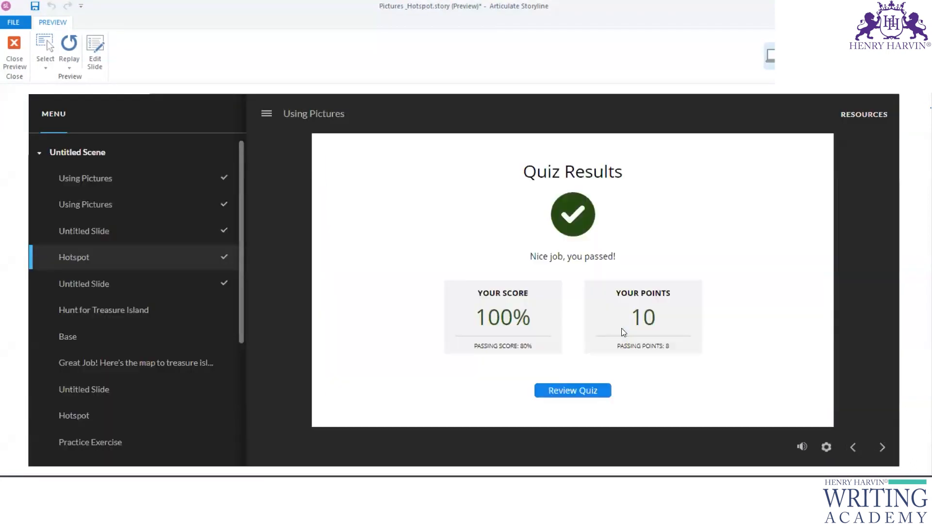
# Step: Open the quiz review, test the Board the Ship button's jump to the ship picture, and close the preview
pyautogui.click(570, 391)
pyautogui.click(499, 376)
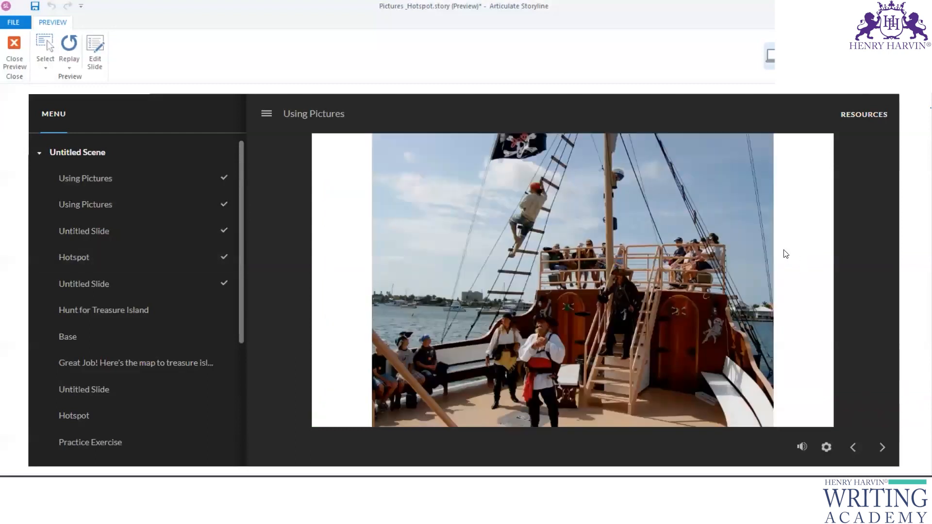
pyautogui.click(14, 53)
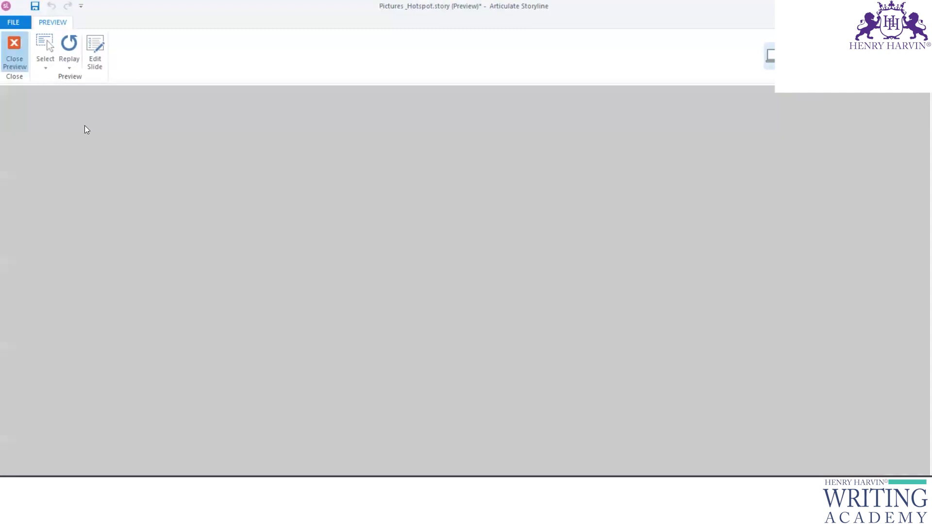
# Step: Look over ship slide 1.7 and Quiz Results slide 1.6, return to Hotspot slide 1.5, and save the project
pyautogui.scroll(-5, 103, 342)
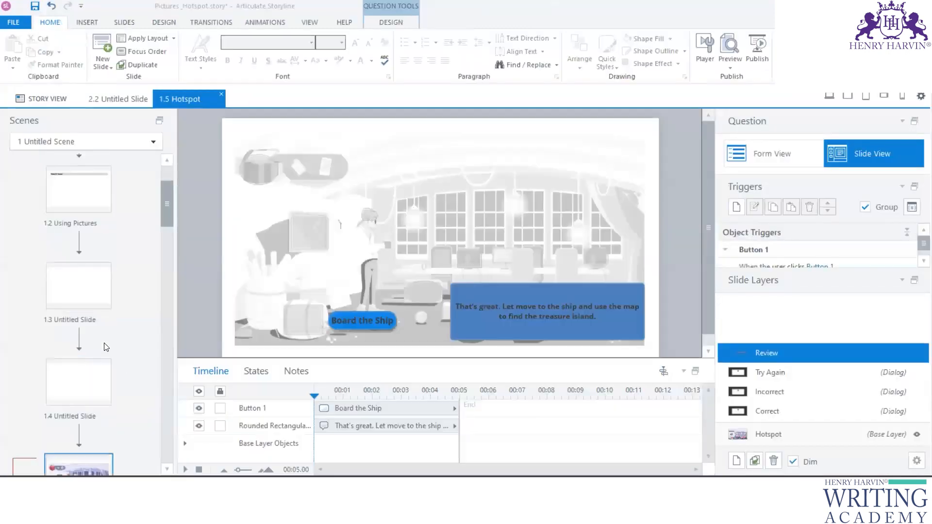
pyautogui.click(77, 258)
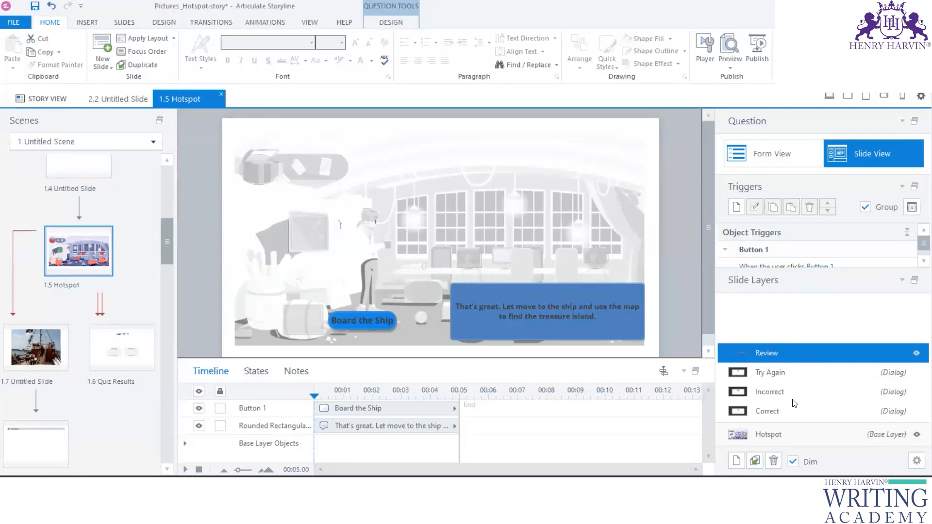
pyautogui.click(778, 430)
pyautogui.click(35, 348)
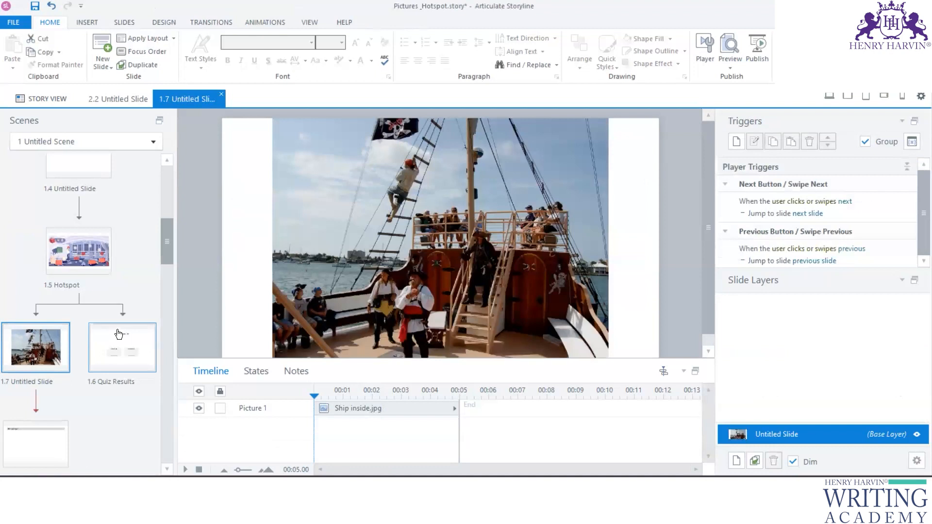
pyautogui.click(102, 338)
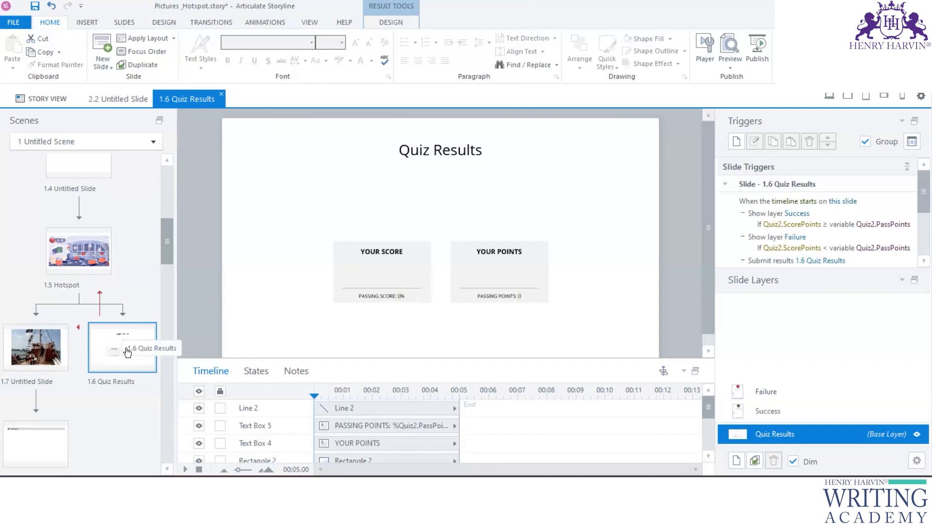
pyautogui.click(110, 266)
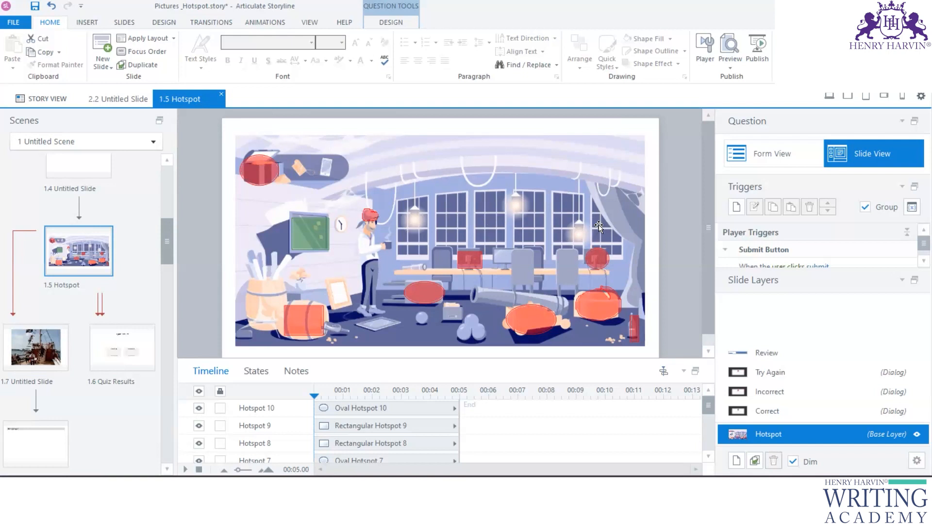
pyautogui.hotkey('ctrl', 'F12')
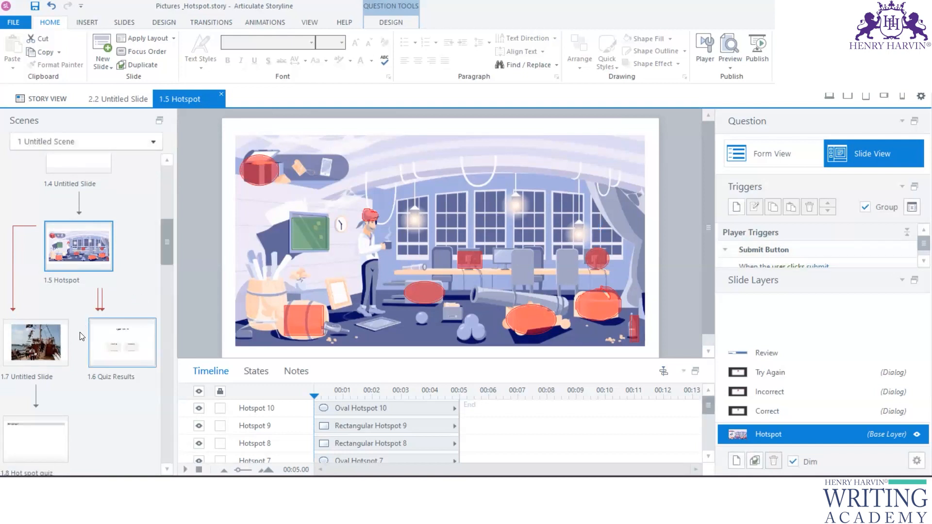
# Step: Compare the Hotspot slide's Review layer with Quiz Results slide 1.6, ending on the Hotspot base layer
pyautogui.click(766, 353)
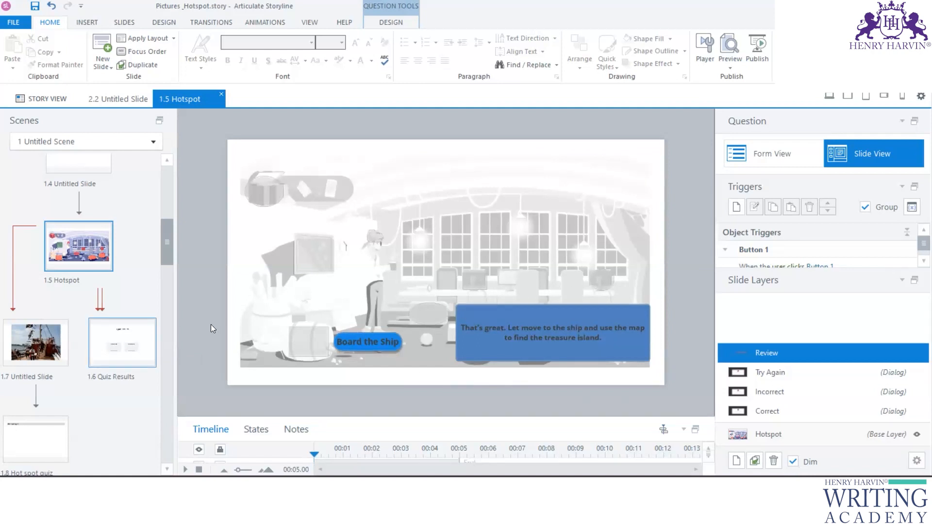
pyautogui.click(153, 347)
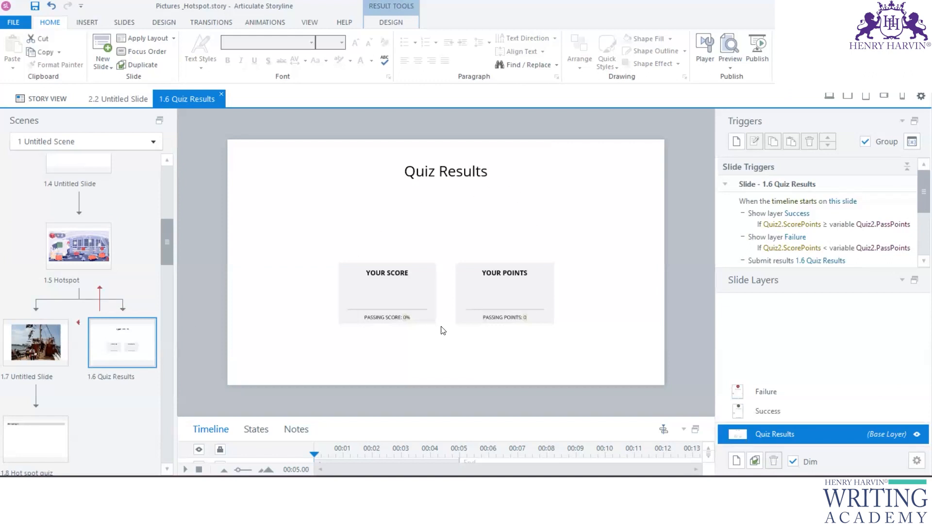
pyautogui.click(78, 246)
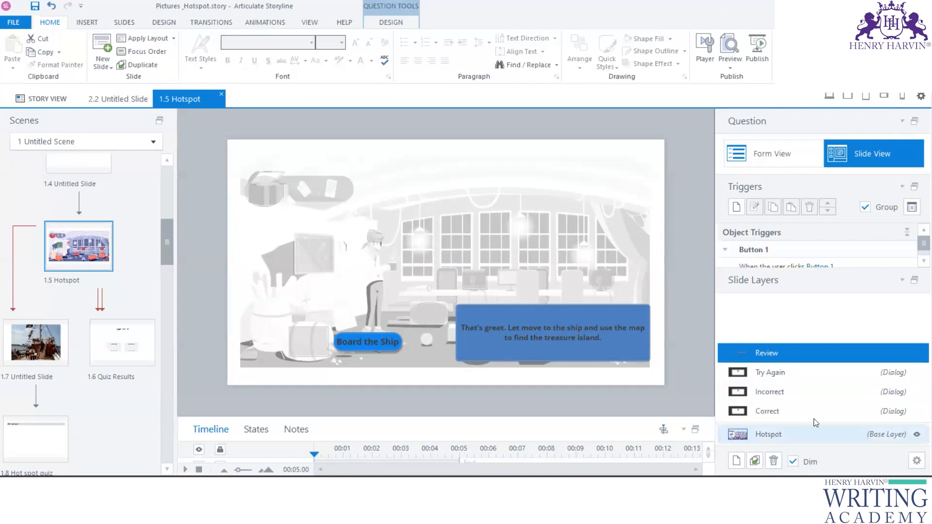
pyautogui.click(787, 435)
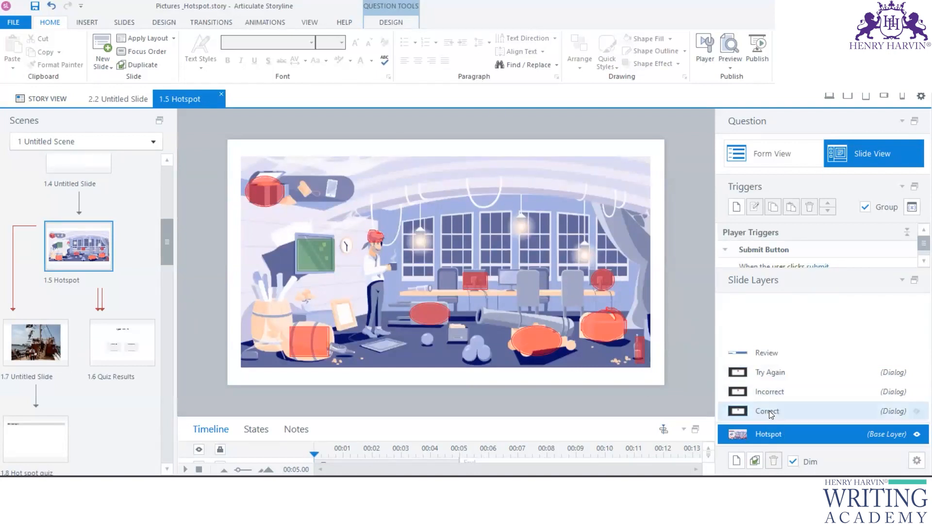
# Step: Examine the Hotspot question's Review, Try Again, Incorrect and Correct layers, enlarging the slide area, and return to the base layer
pyautogui.click(772, 353)
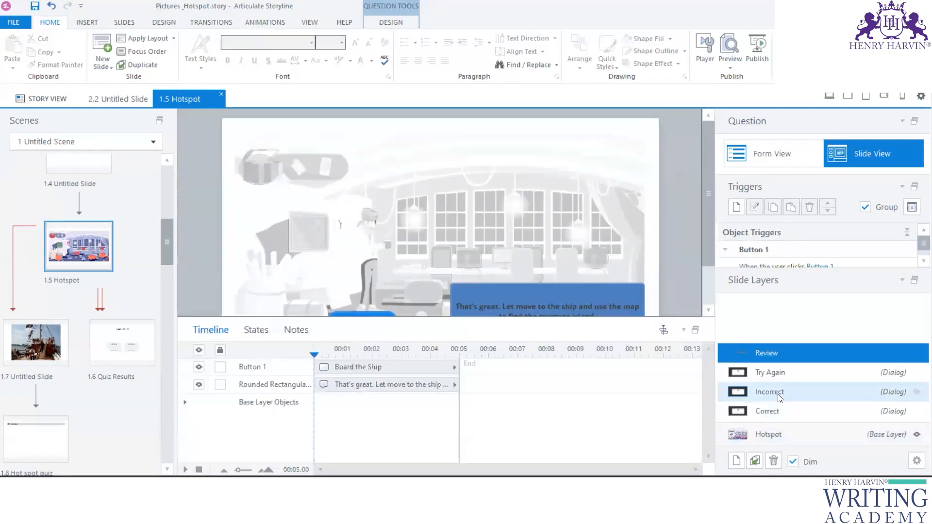
pyautogui.click(778, 376)
pyautogui.click(780, 395)
pyautogui.click(770, 412)
pyautogui.click(773, 352)
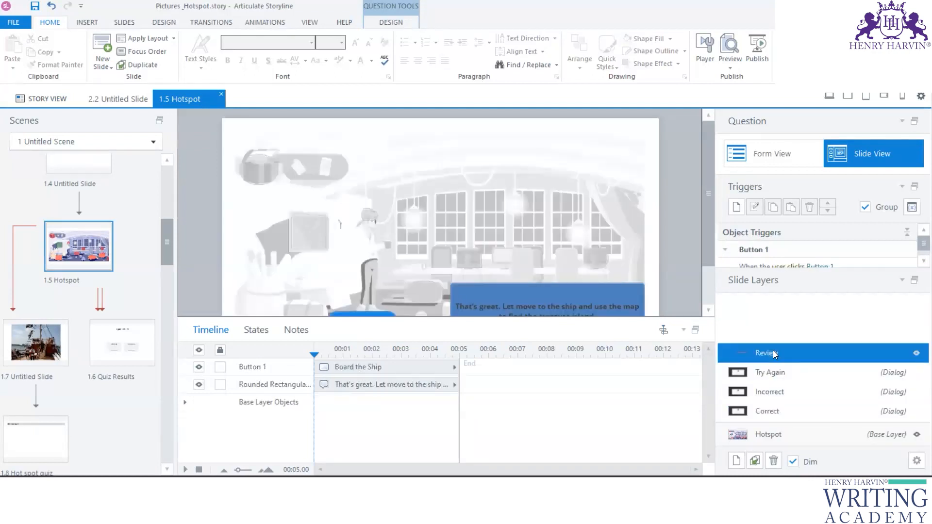
pyautogui.moveTo(417, 318); pyautogui.dragTo(418, 386)
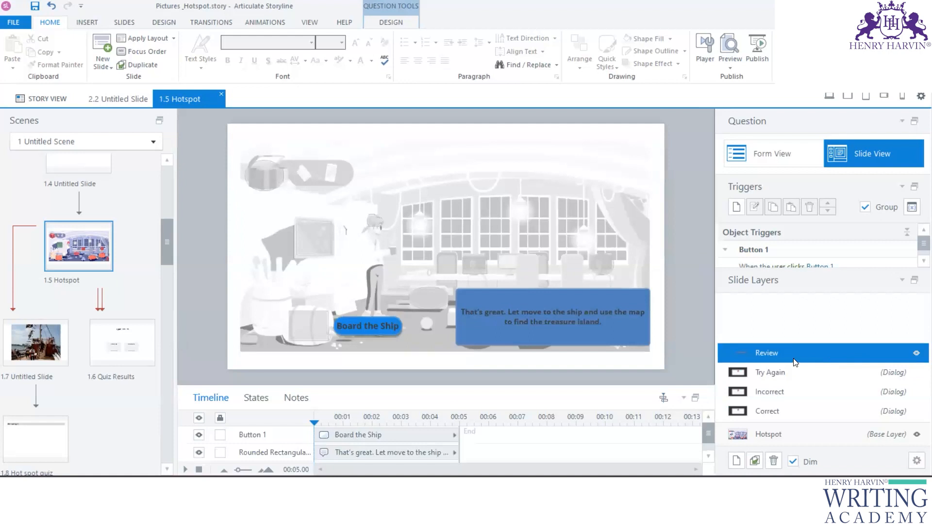
pyautogui.click(787, 434)
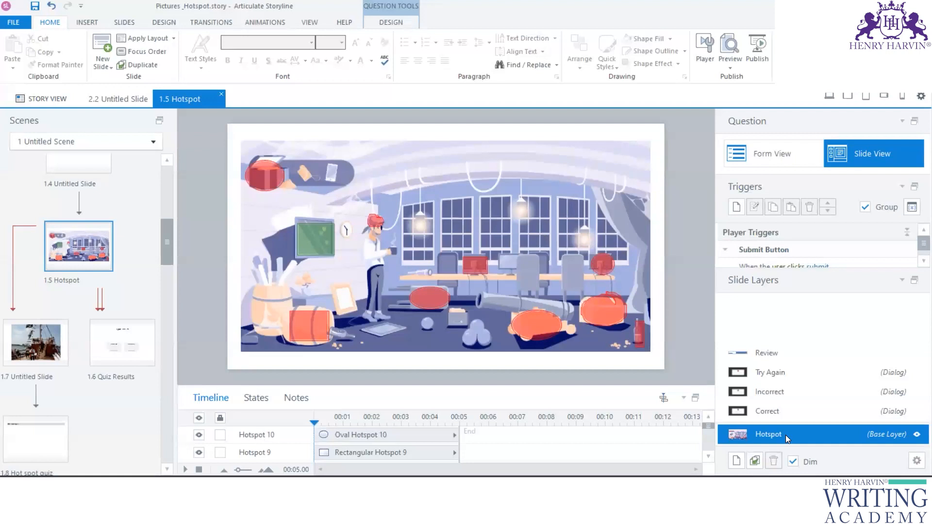
# Step: Fill the message box on the Review layer with the olive-brown theme colour #948A54
pyautogui.click(777, 355)
pyautogui.click(605, 323)
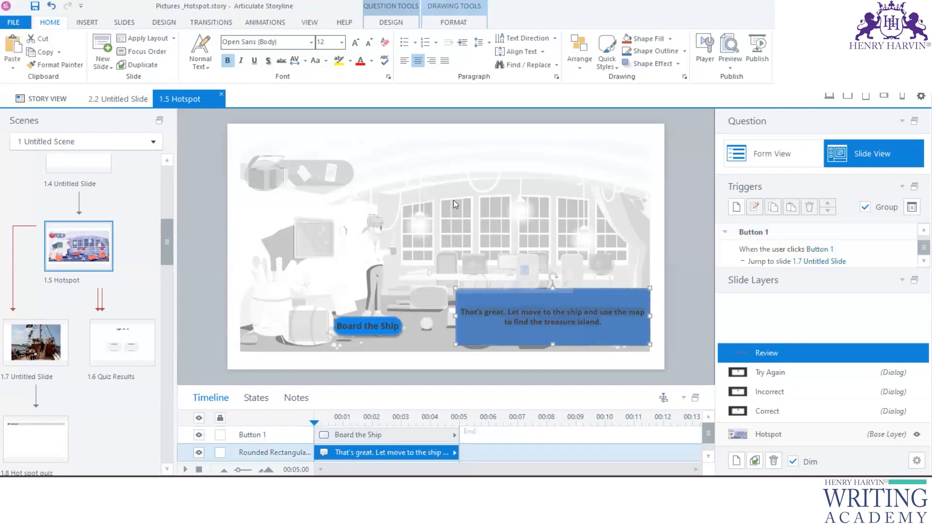
pyautogui.click(453, 22)
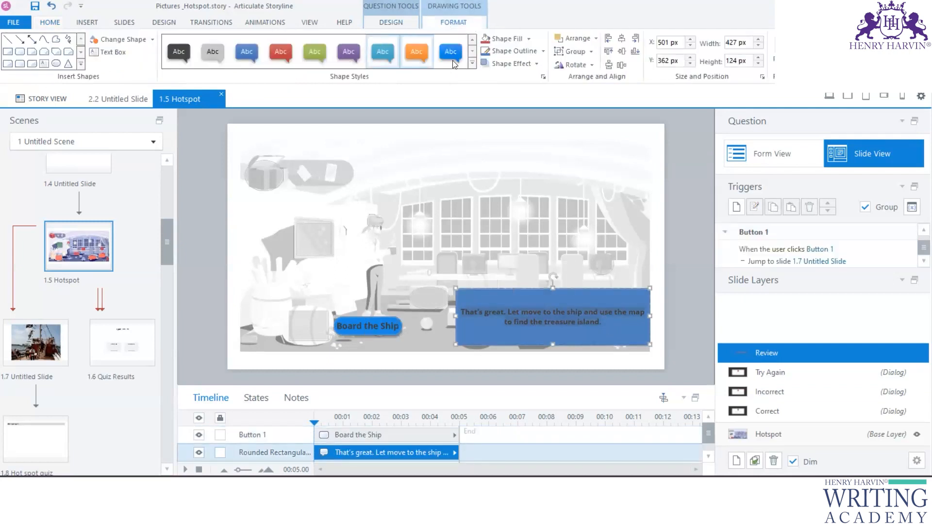
pyautogui.click(451, 52)
pyautogui.click(516, 39)
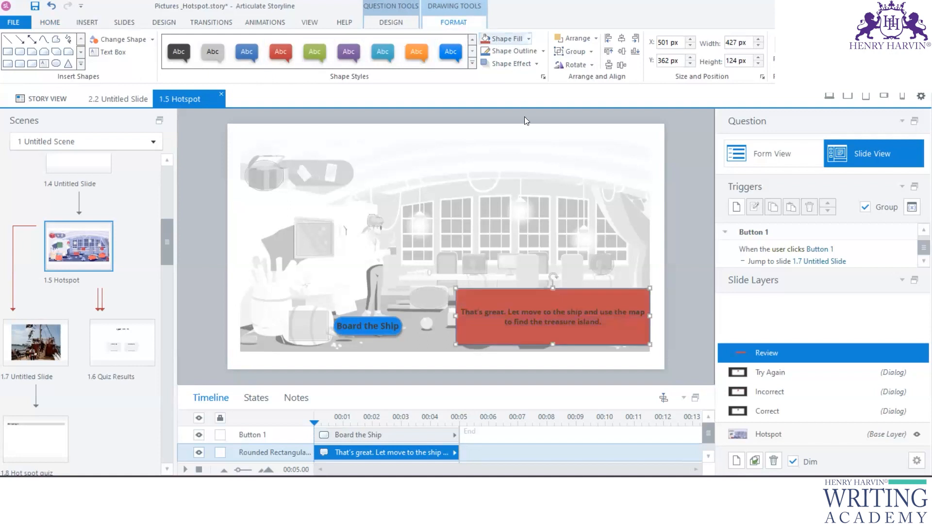
pyautogui.click(529, 40)
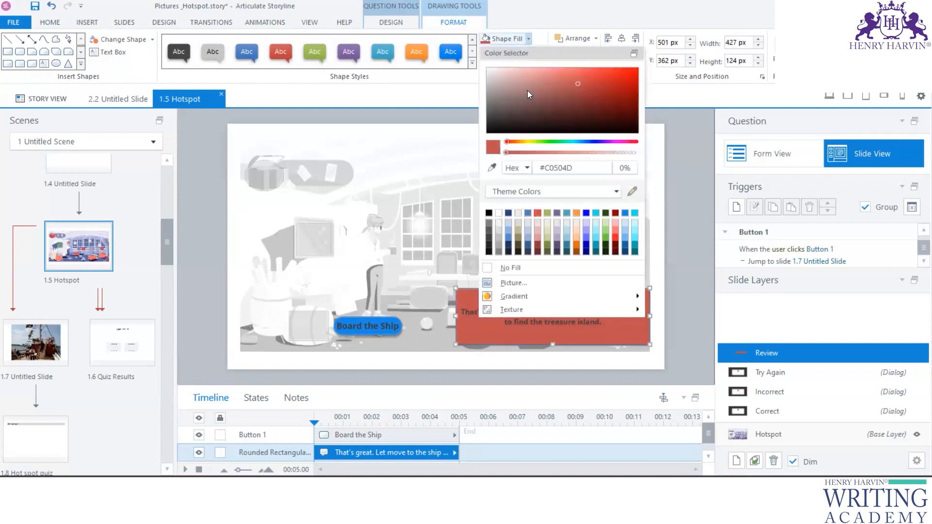
pyautogui.click(517, 239)
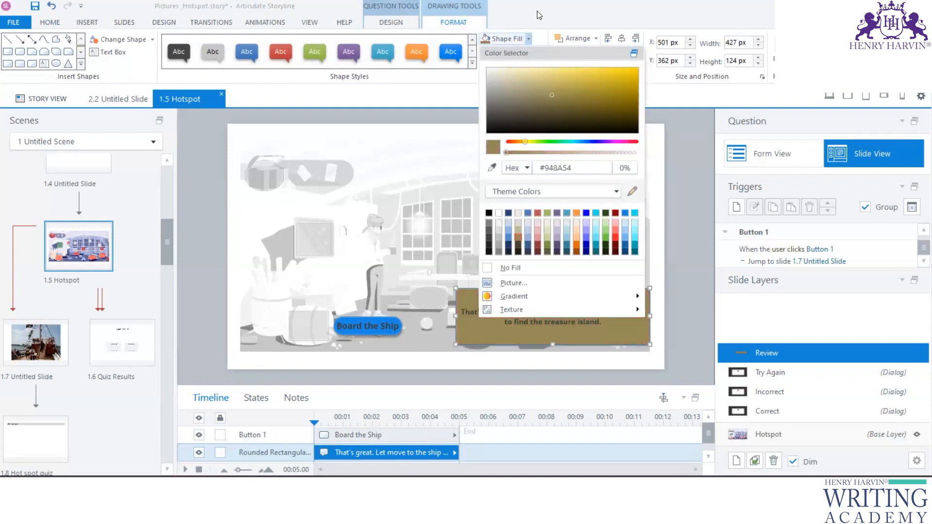
# Step: Make the review message text white and set its font size to 18
pyautogui.click(57, 22)
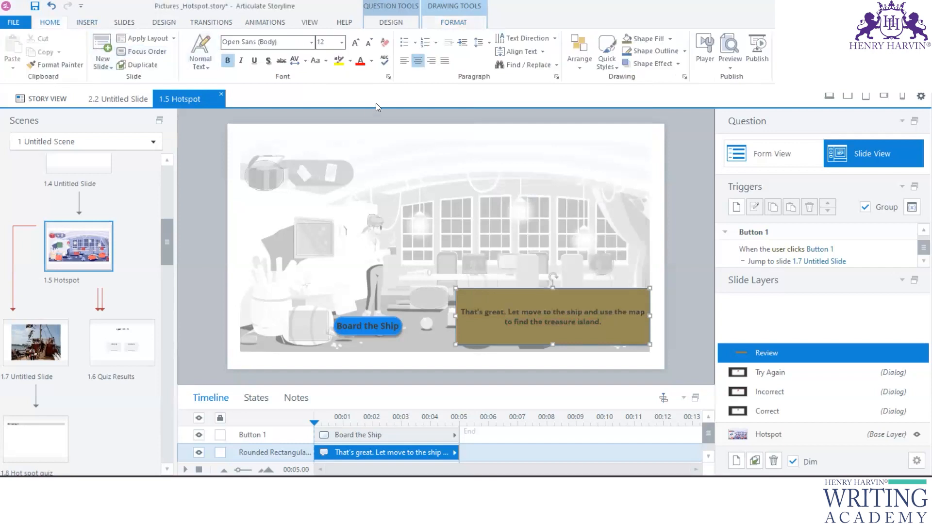
pyautogui.click(371, 60)
pyautogui.click(374, 227)
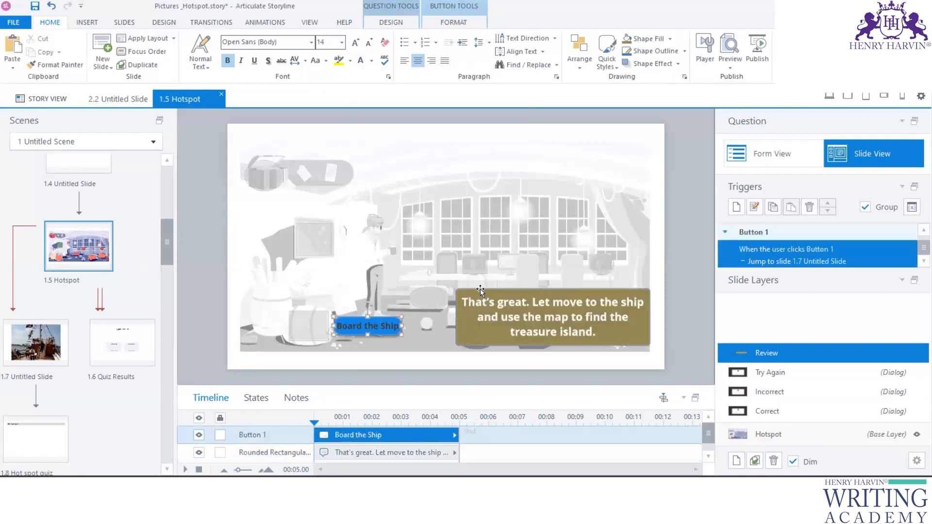
pyautogui.click(481, 291)
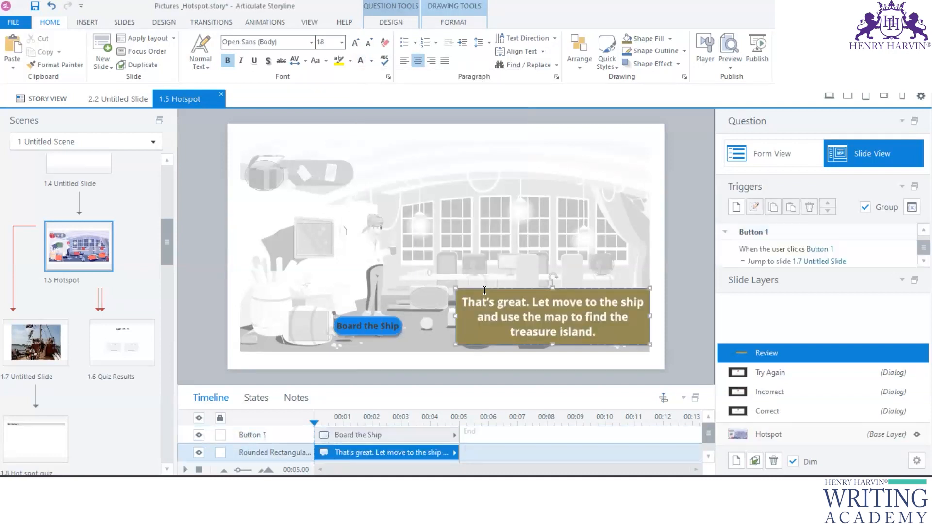
# Step: Examine the Post-quiz review and Try again feedback texts in the question's form view, and return to the slide view
pyautogui.click(771, 153)
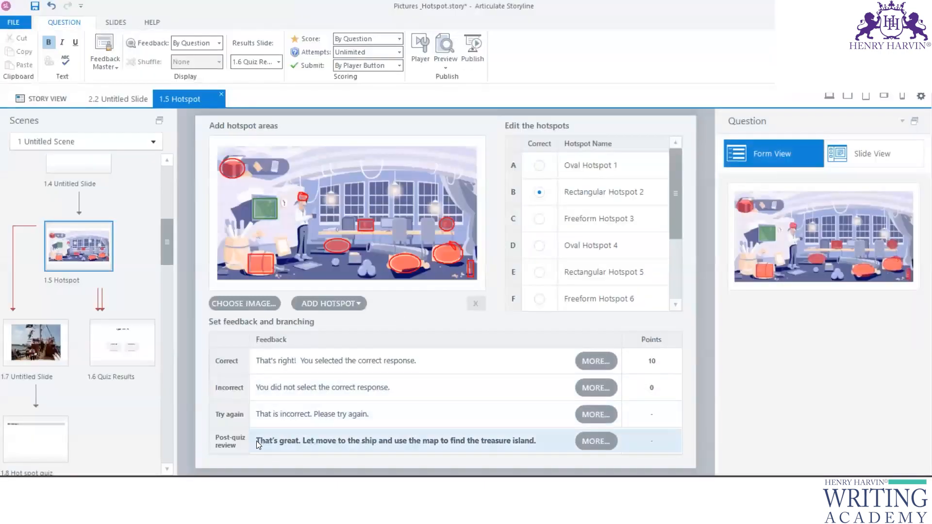
pyautogui.click(378, 440)
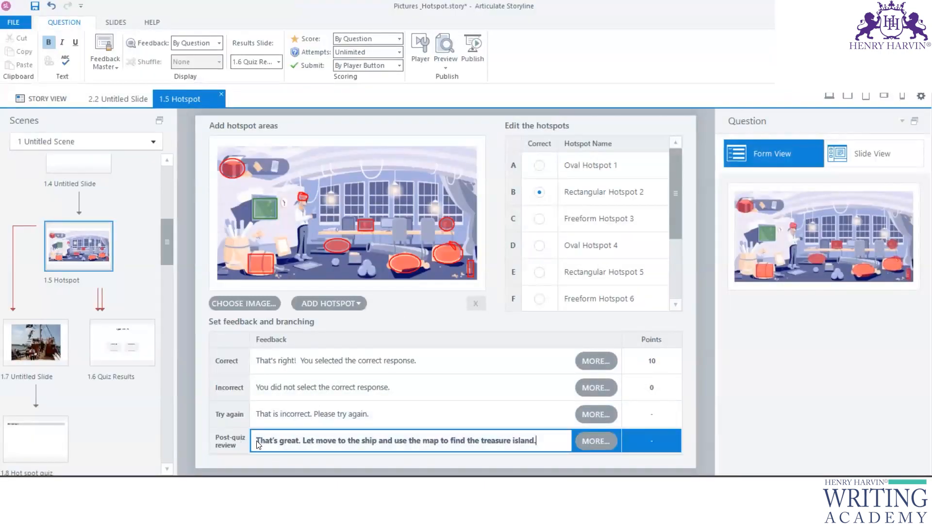
pyautogui.moveTo(542, 441); pyautogui.dragTo(270, 441)
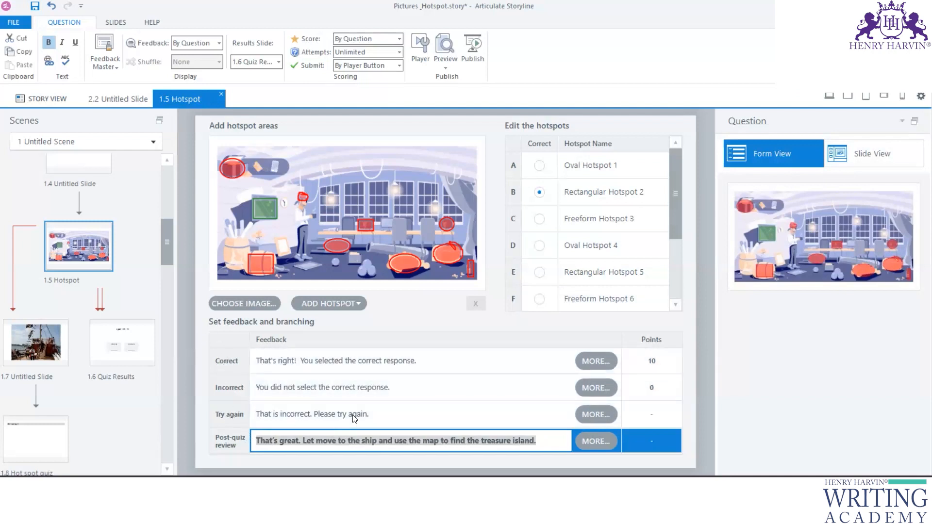
pyautogui.click(375, 414)
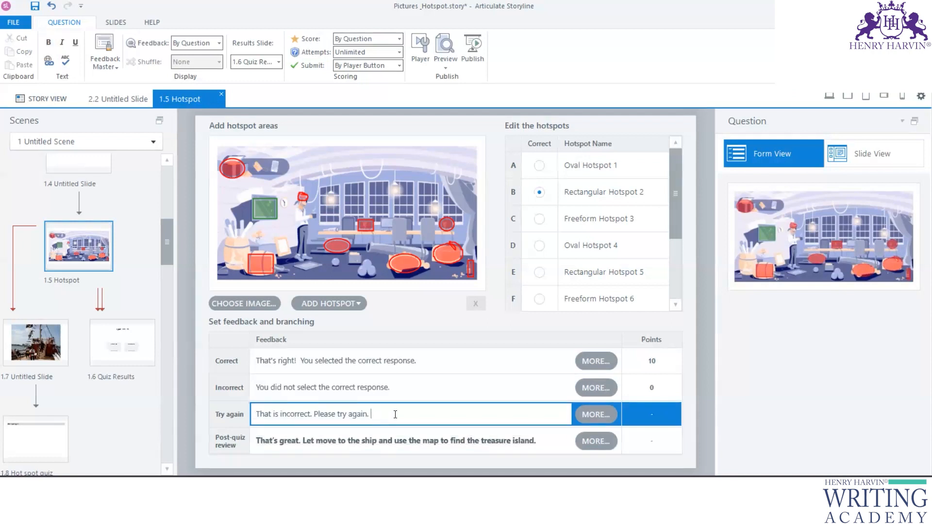
pyautogui.write('dgfh')
pyautogui.click(898, 153)
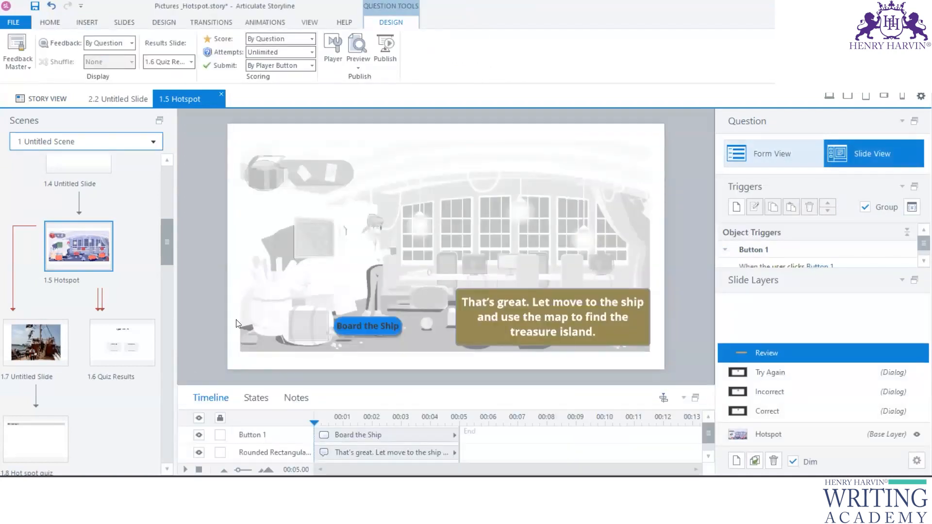
pyautogui.click(771, 154)
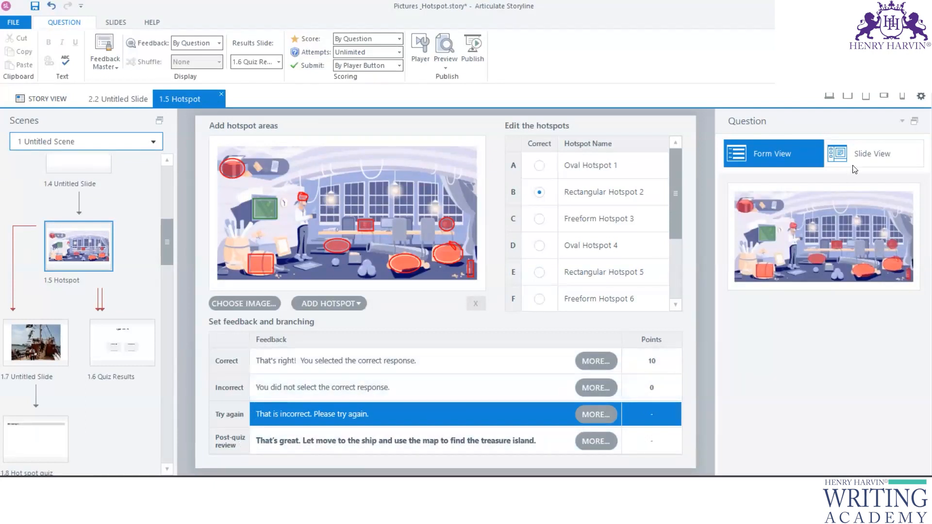
pyautogui.click(874, 165)
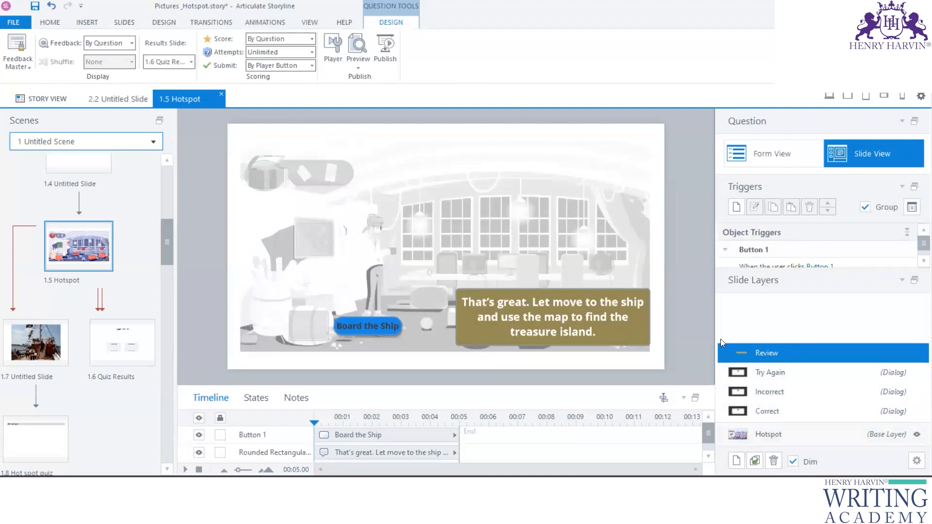
# Step: Browse the available button styles and reselect the Board the Ship button on the Review layer
pyautogui.click(380, 318)
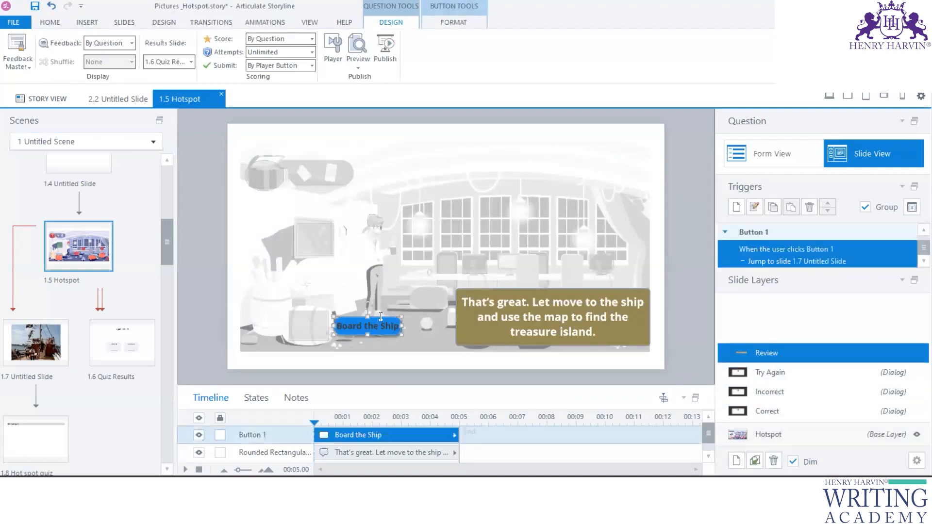
pyautogui.click(89, 22)
pyautogui.click(578, 51)
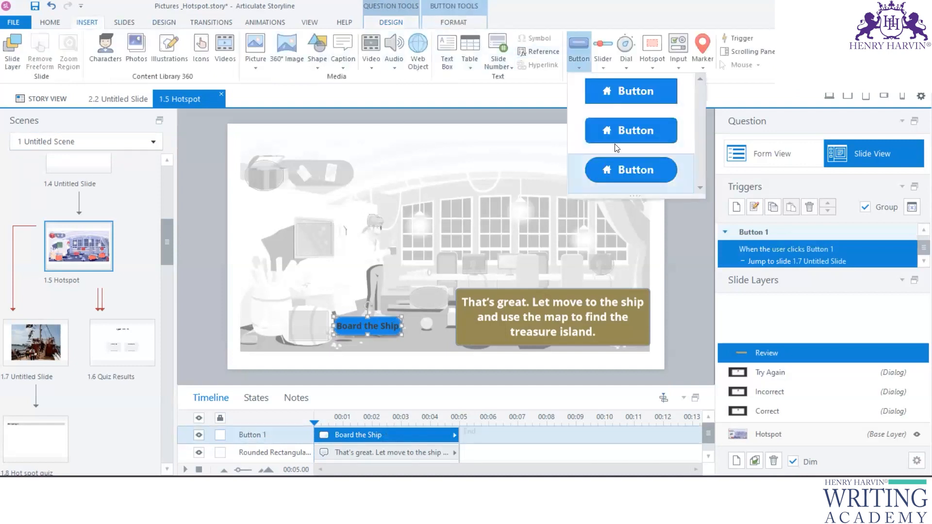
pyautogui.click(389, 327)
pyautogui.click(396, 330)
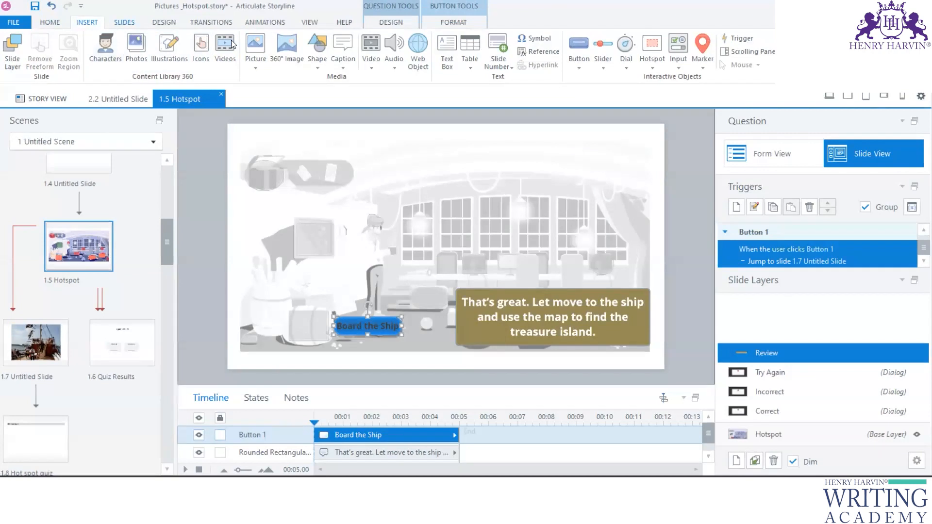
# Step: Try next slide as the Board the Ship button's jump target, restore 1.7 Untitled Slide as the target, and confirm the trigger
pyautogui.click(701, 253)
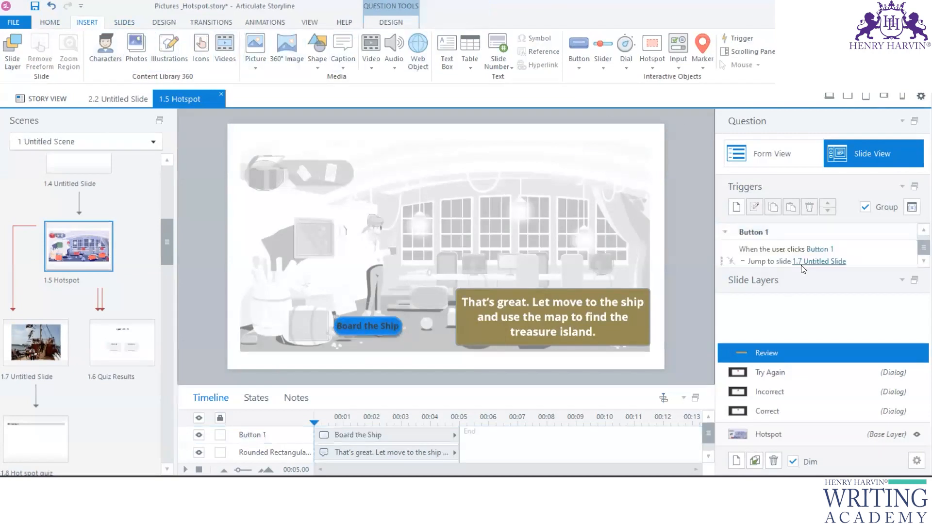
pyautogui.doubleClick(881, 256)
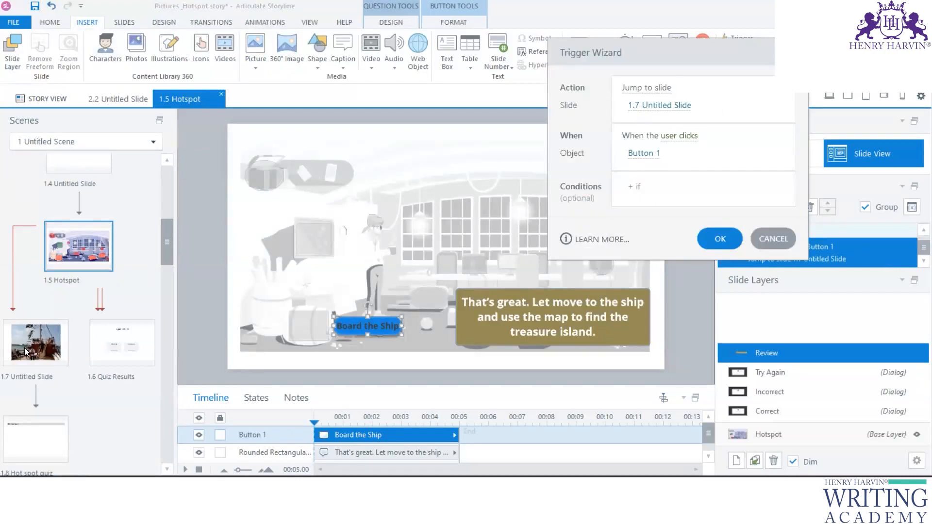
pyautogui.click(673, 112)
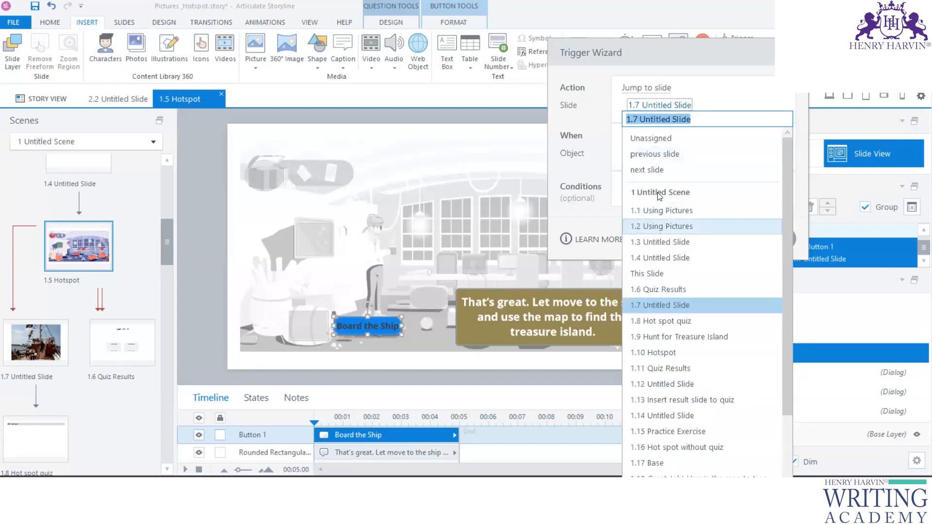
pyautogui.click(667, 169)
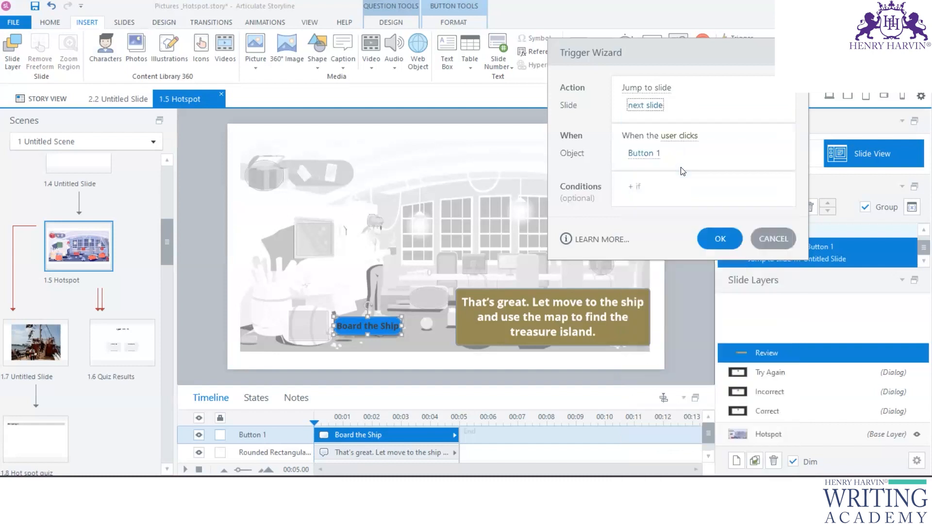
pyautogui.click(658, 104)
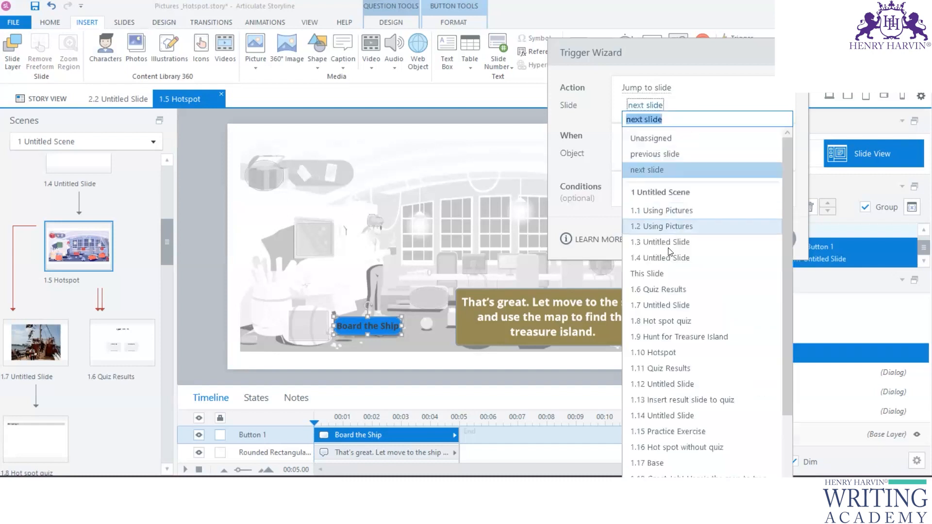
pyautogui.click(659, 306)
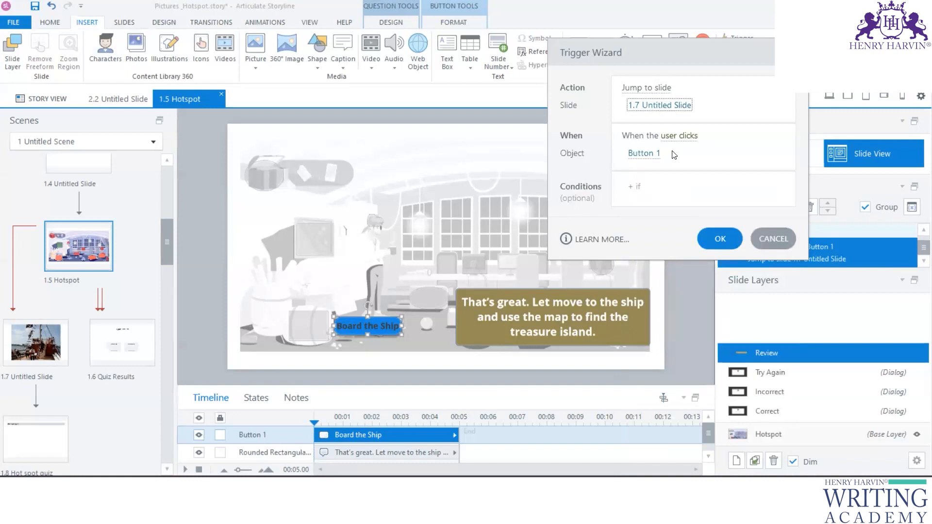
pyautogui.click(718, 239)
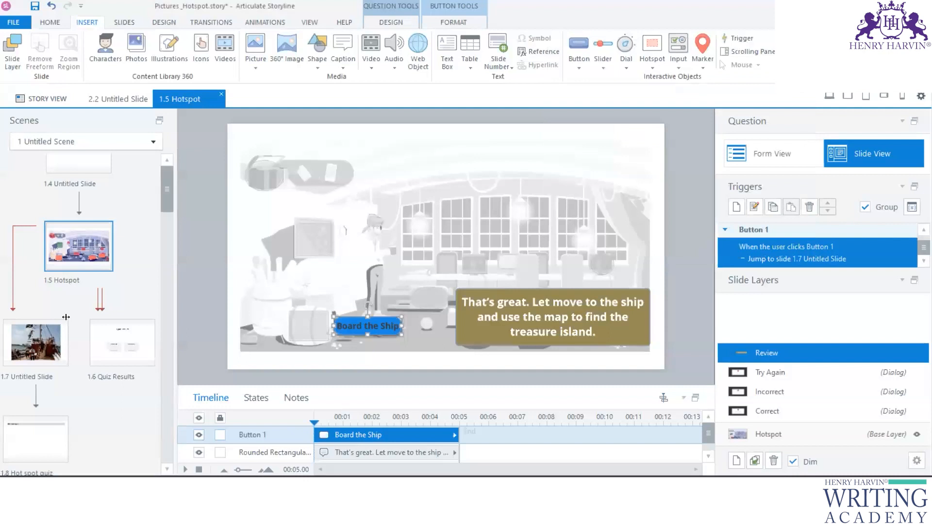
# Step: Examine the ship-picture slide 1.7 and return to the 1.5 Hotspot slide
pyautogui.doubleClick(34, 343)
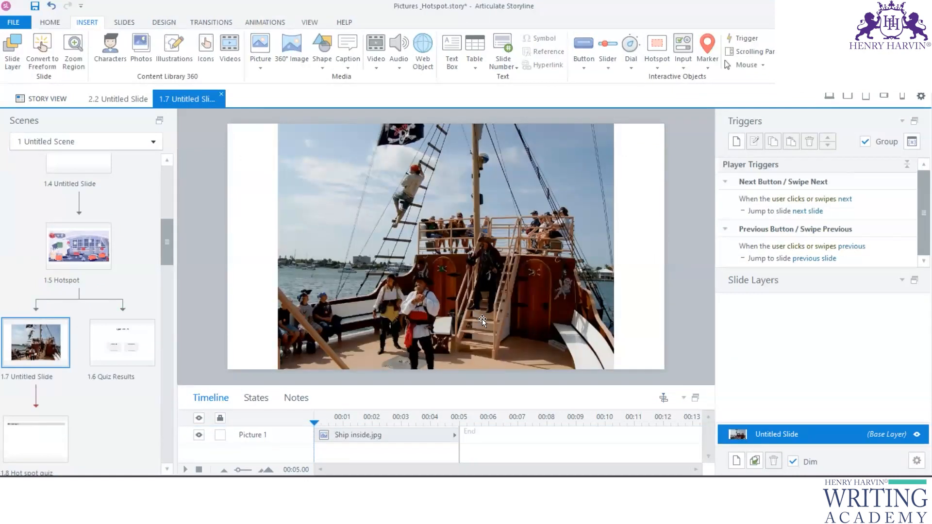
pyautogui.click(86, 252)
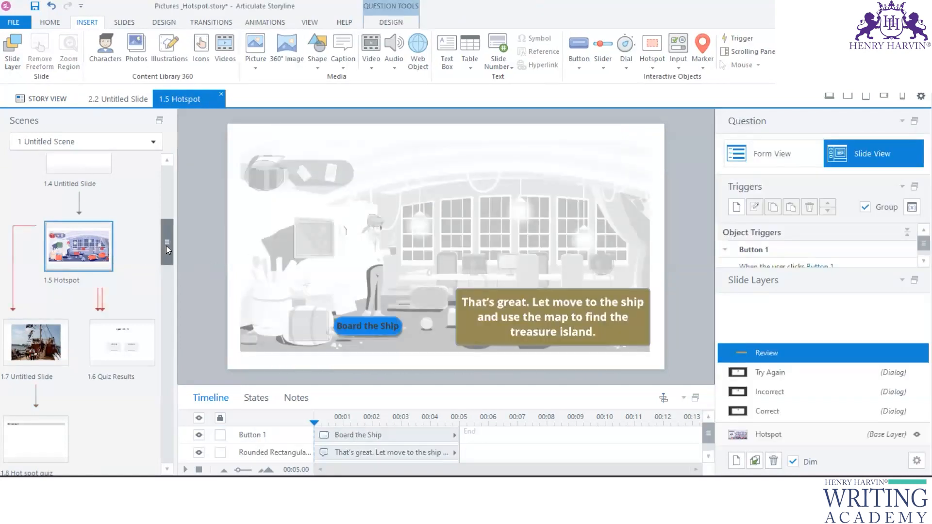
pyautogui.moveTo(166, 246); pyautogui.dragTo(167, 237)
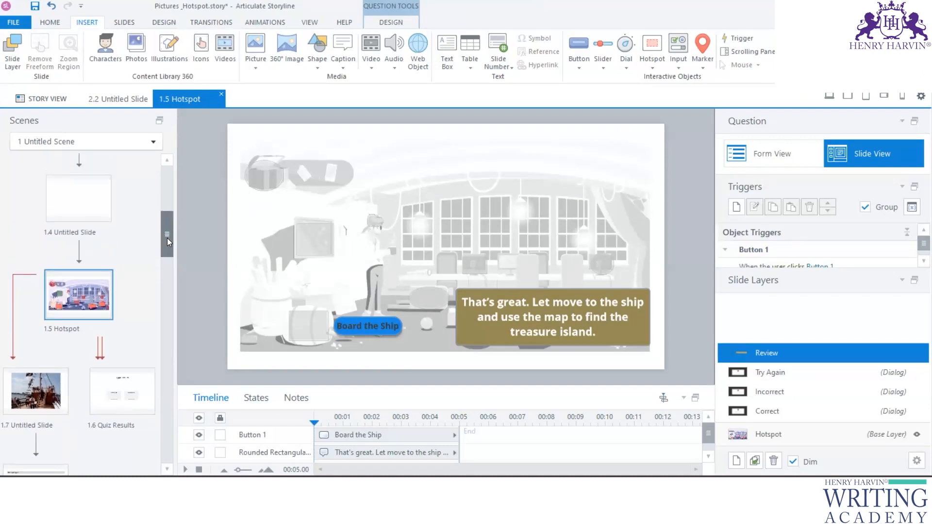
# Step: Look through the Hunt for Treasure Island slide 1.9, the 1.10 Hotspot question and the blank slide 1.12 in scene 1
pyautogui.moveTo(167, 238); pyautogui.dragTo(170, 301)
pyautogui.click(36, 204)
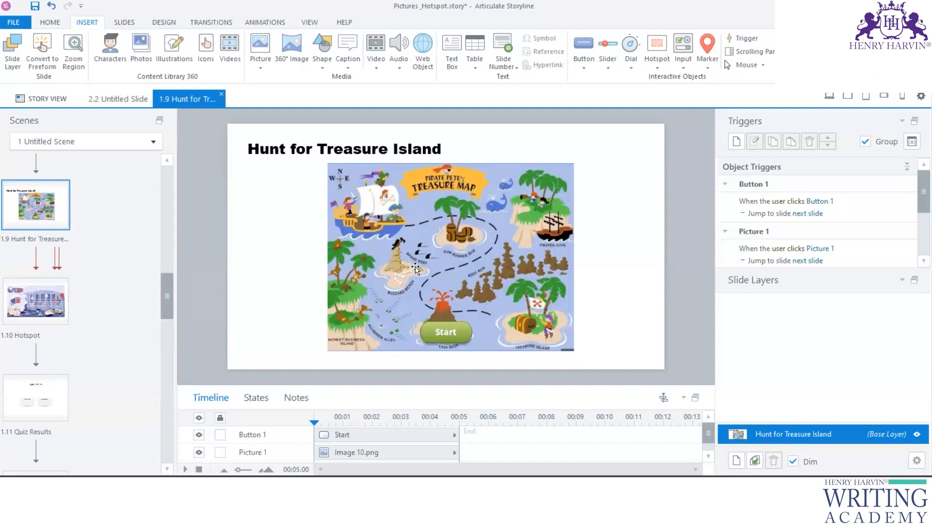
pyautogui.click(36, 301)
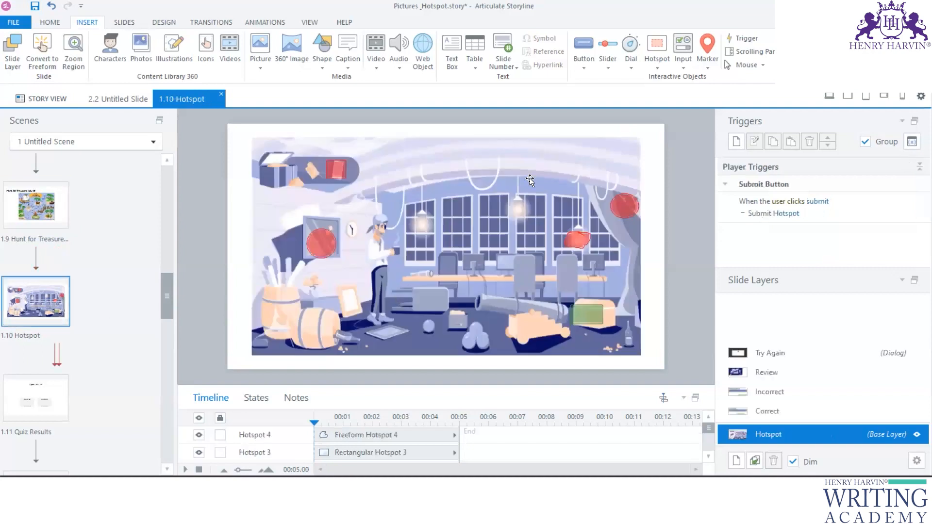
pyautogui.click(56, 403)
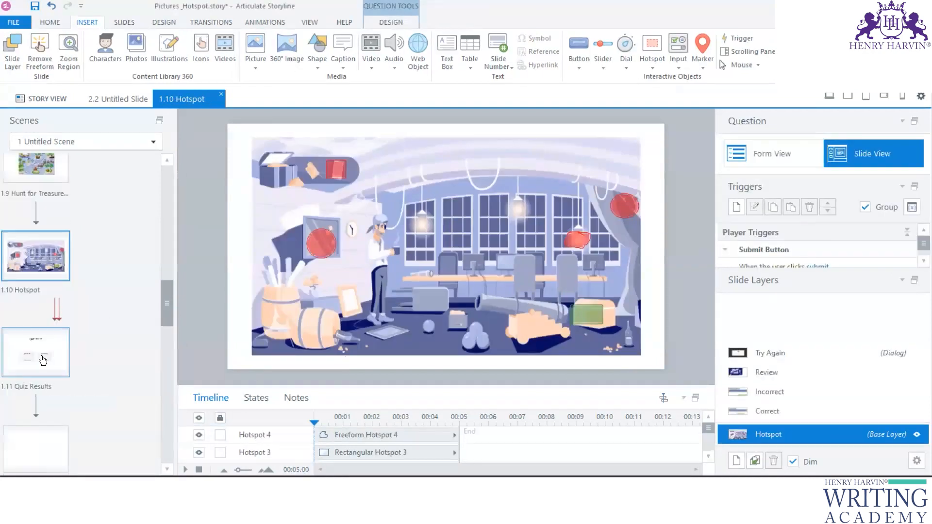
pyautogui.click(36, 432)
pyautogui.scroll(3, 55, 338)
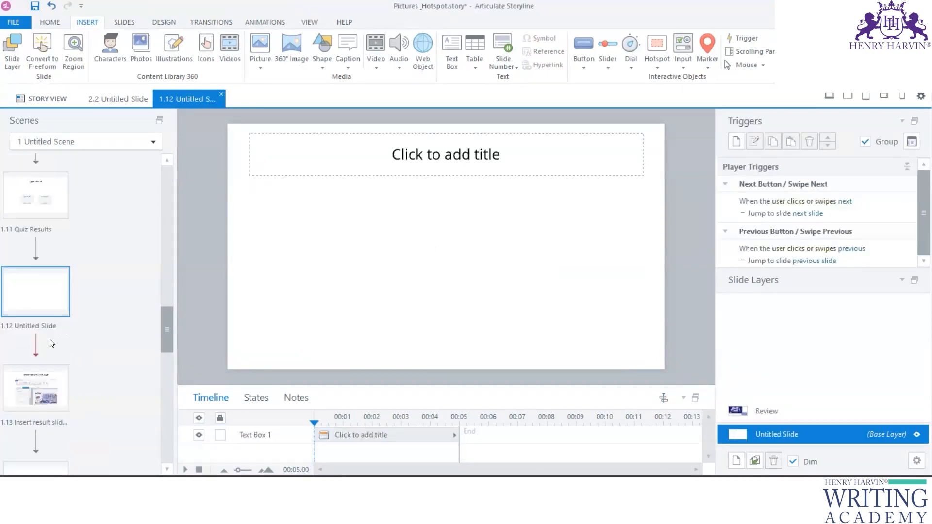
pyautogui.scroll(1, 54, 335)
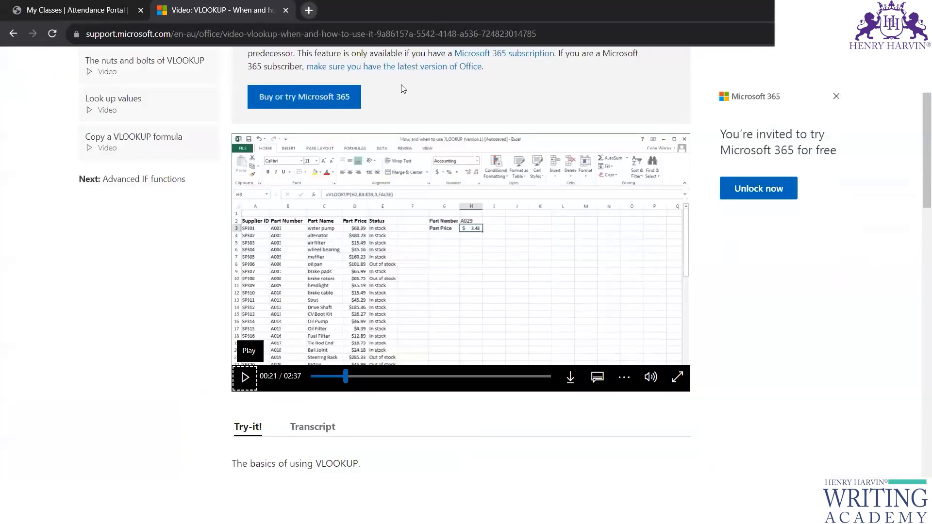
# Step: In Chrome, search Google for "map" in a new tab, view the Maps results and close the tab
pyautogui.hotkey('ctrl', 't')
pyautogui.write('m')
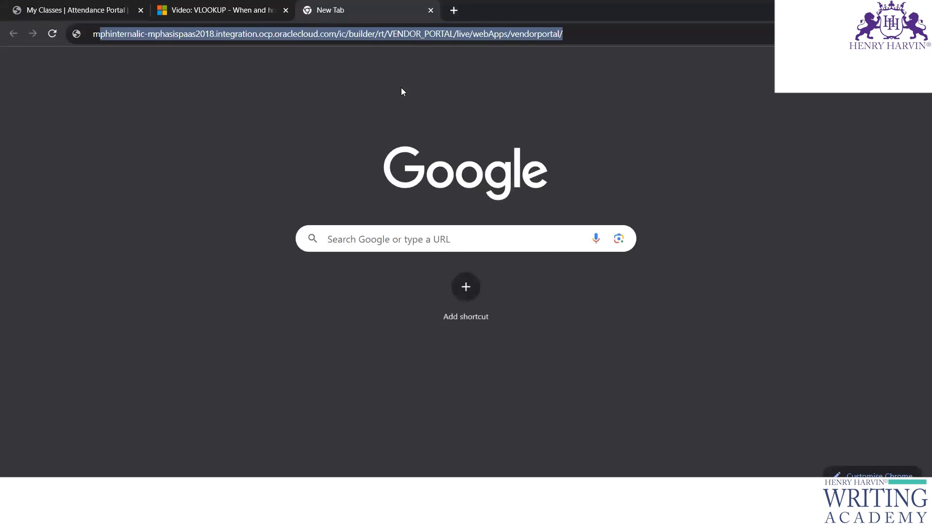
pyautogui.write('ap')
pyautogui.press('Return')
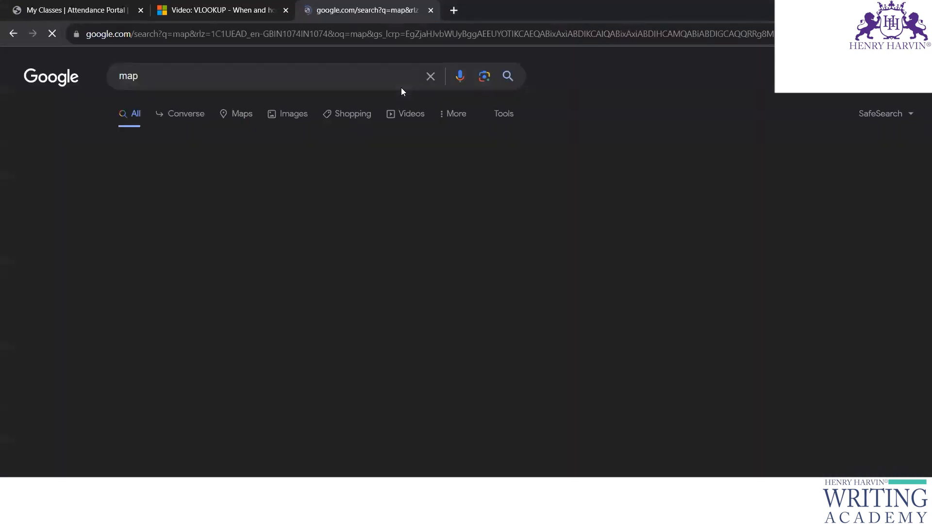
pyautogui.click(225, 113)
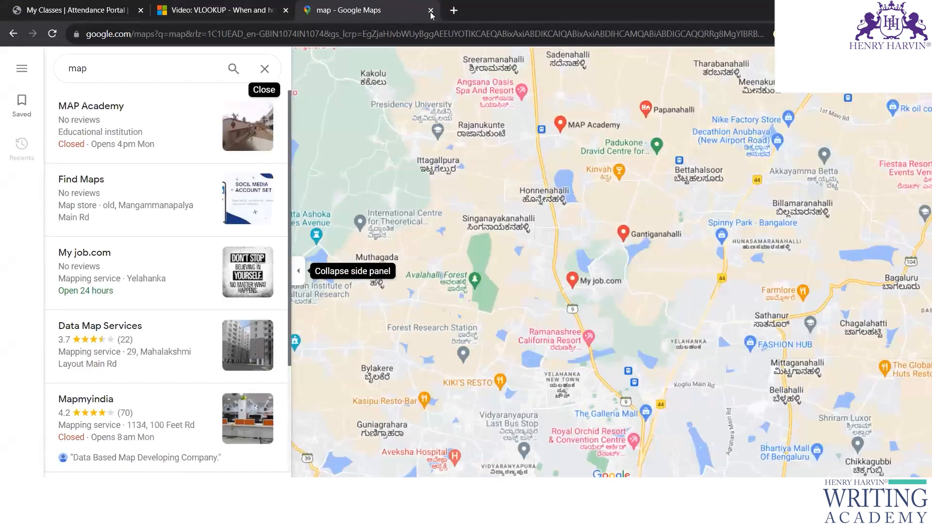
pyautogui.click(431, 10)
# Step: Search Google for "map of officer" in a new tab, view the image results and close the tab
pyautogui.click(309, 12)
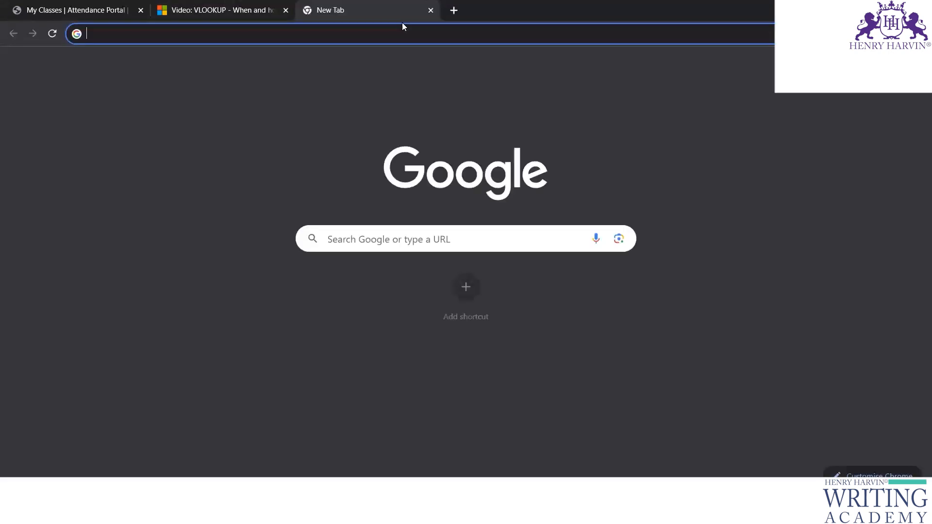
pyautogui.write('map of office')
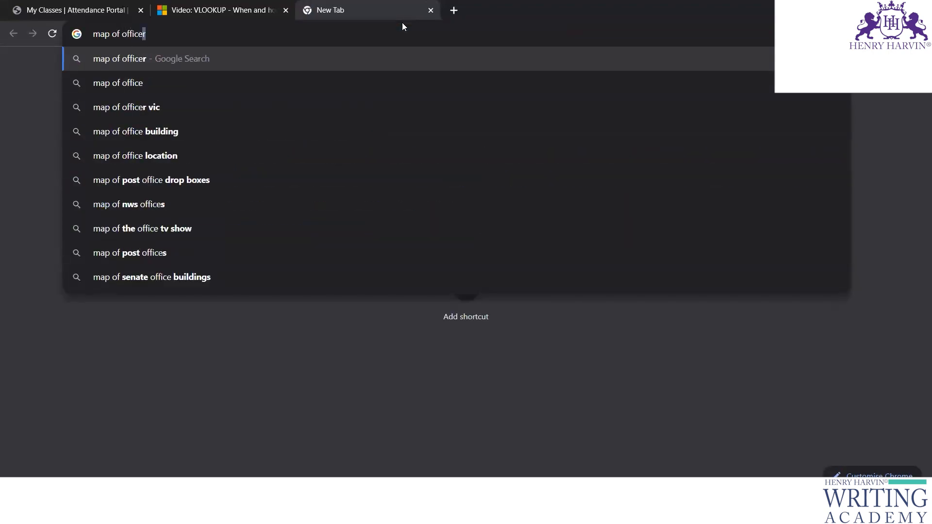
pyautogui.press('Return')
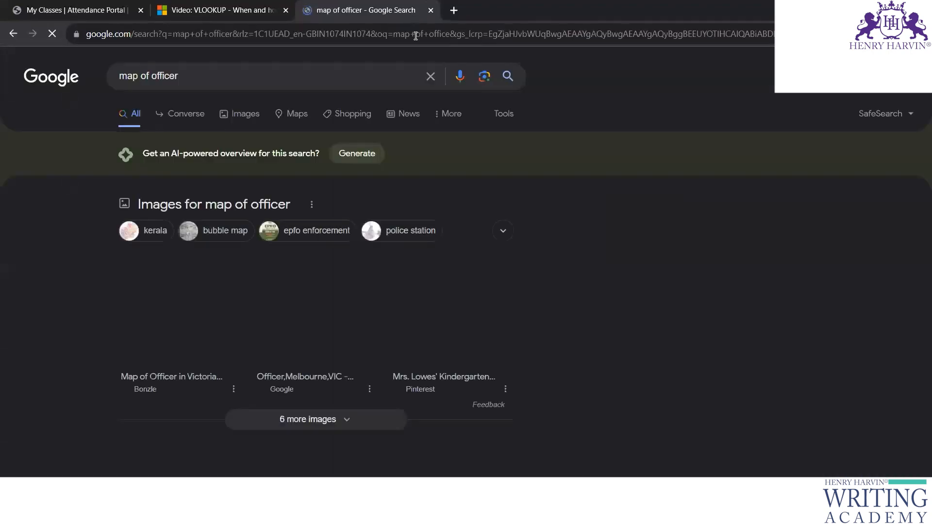
pyautogui.click(243, 116)
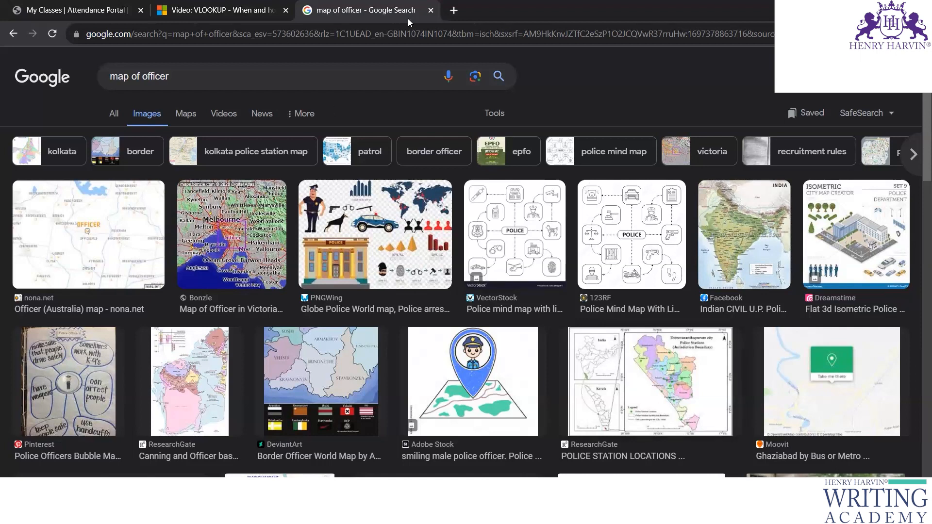
pyautogui.click(431, 10)
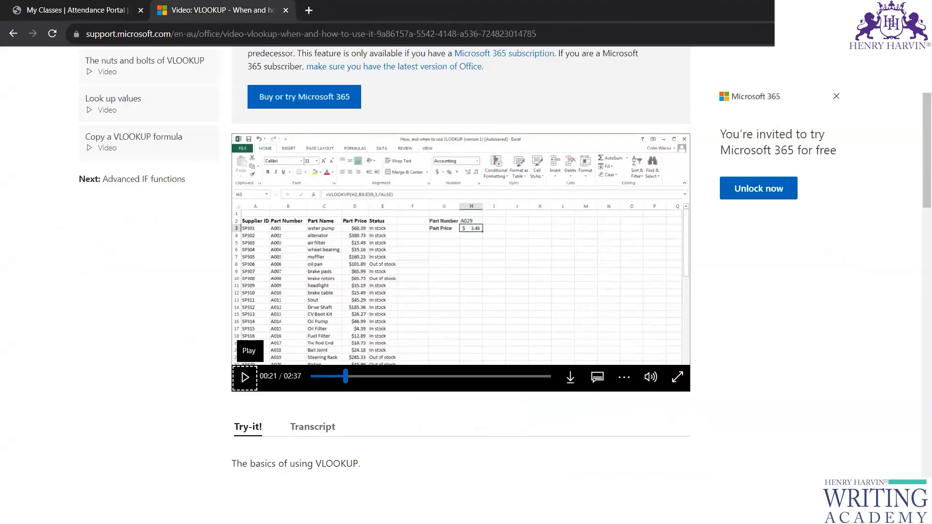
# Step: Switch back to Articulate Storyline and examine the treasure map slide 2.5 with its Enter Ship button and the Welcome Aboard slide 2.6
pyautogui.click(573, 509)
pyautogui.click(599, 510)
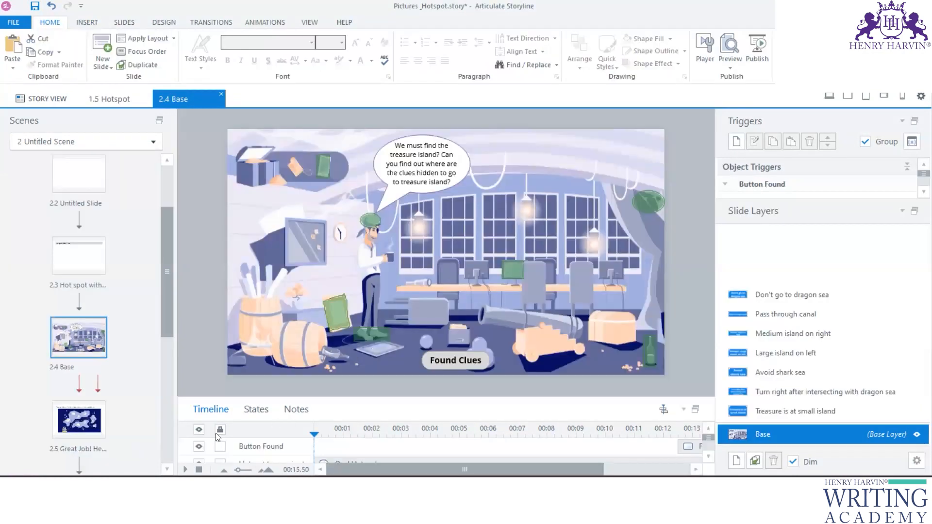
pyautogui.click(79, 420)
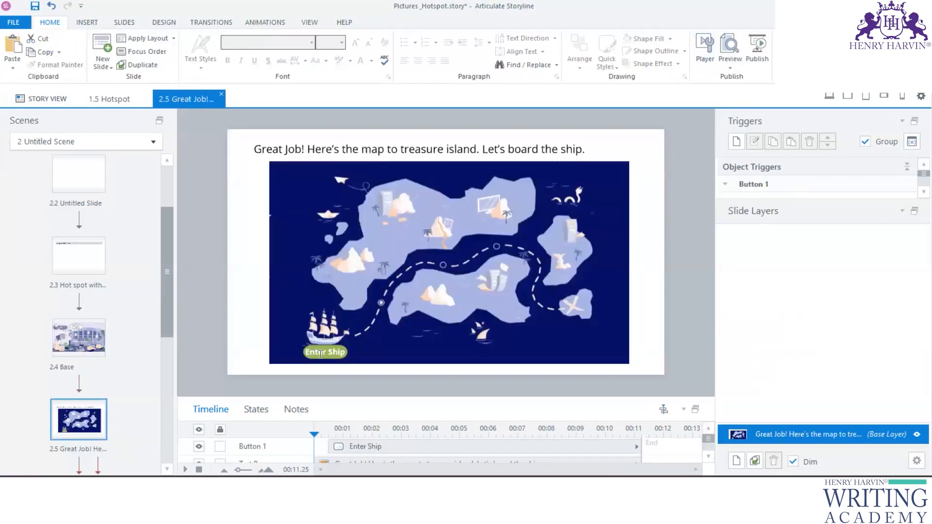
pyautogui.click(320, 353)
pyautogui.scroll(-2, 97, 416)
pyautogui.click(88, 416)
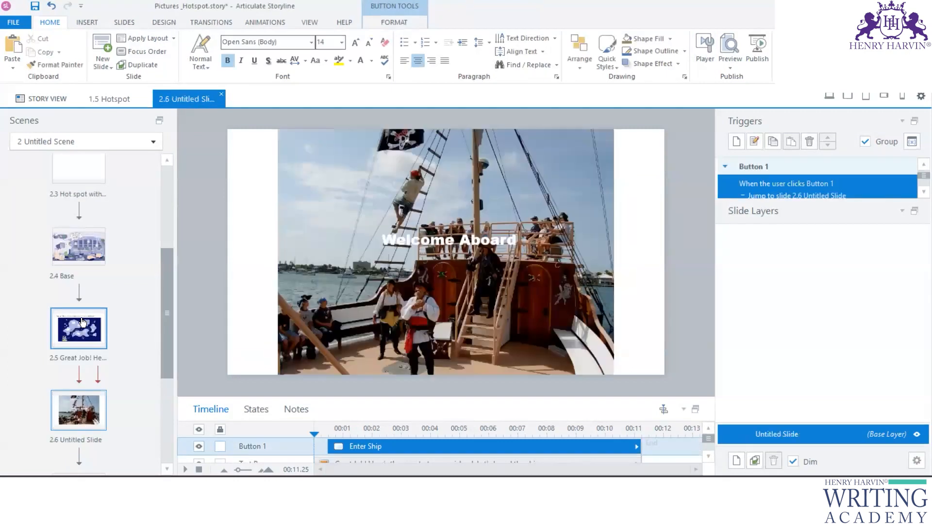
# Step: Go back through the earlier slides of scene 2 and open the blank slide 2.2
pyautogui.click(90, 255)
pyautogui.moveTo(165, 282); pyautogui.dragTo(179, 199)
pyautogui.click(95, 204)
pyautogui.click(87, 271)
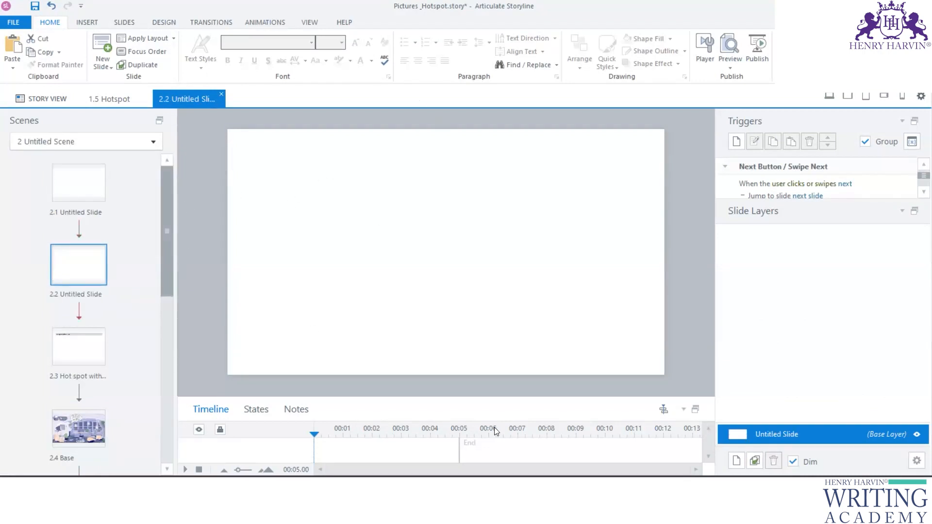
# Step: Switch to Chrome, search Google for "office map layout" and browse the image results
pyautogui.hotkey('alt', 'Tab')
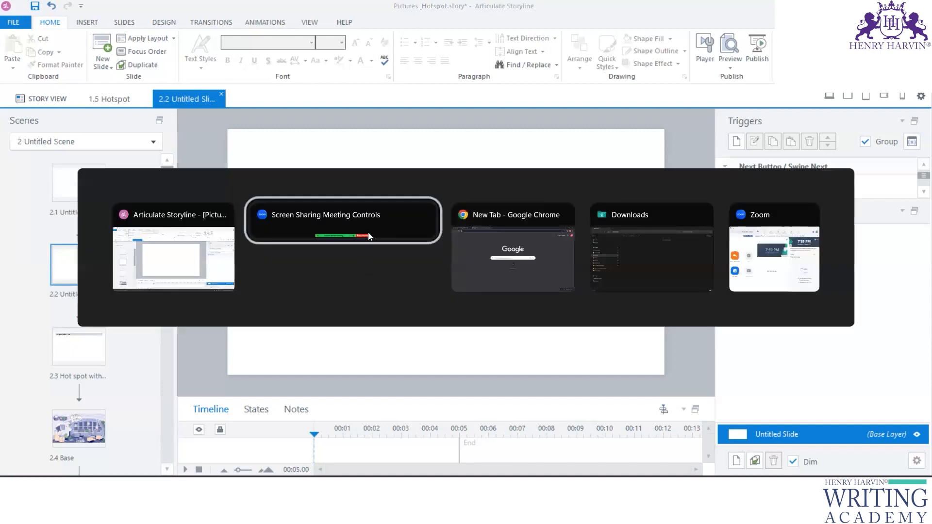
pyautogui.click(507, 241)
pyautogui.write('o')
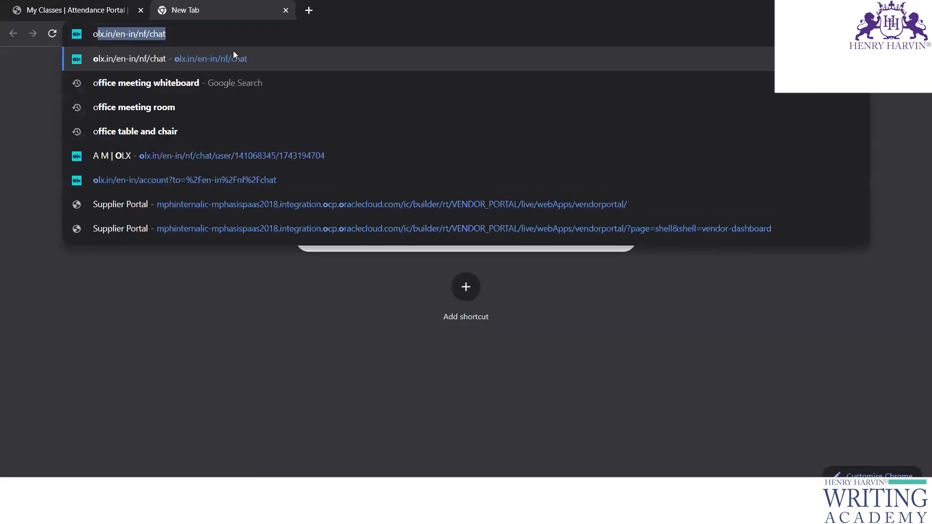
pyautogui.write('ffice')
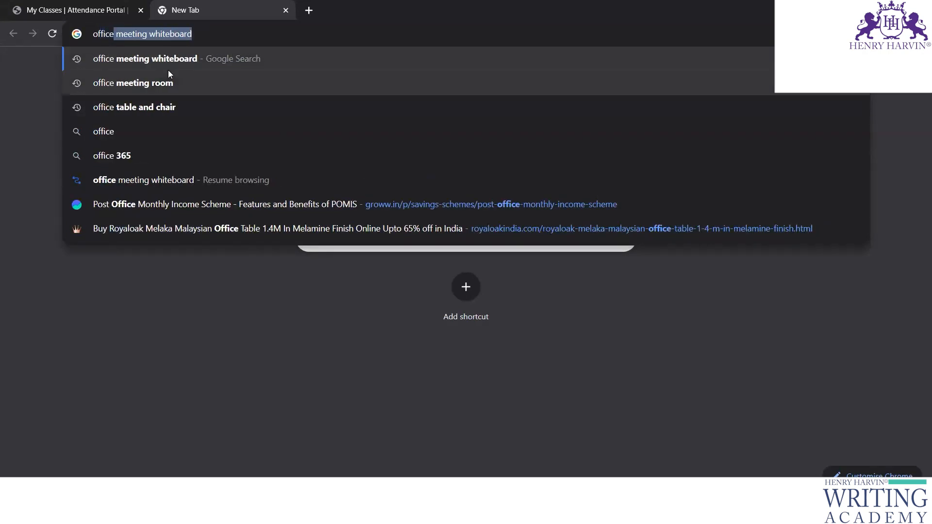
pyautogui.click(132, 33)
pyautogui.moveTo(116, 34); pyautogui.dragTo(223, 26)
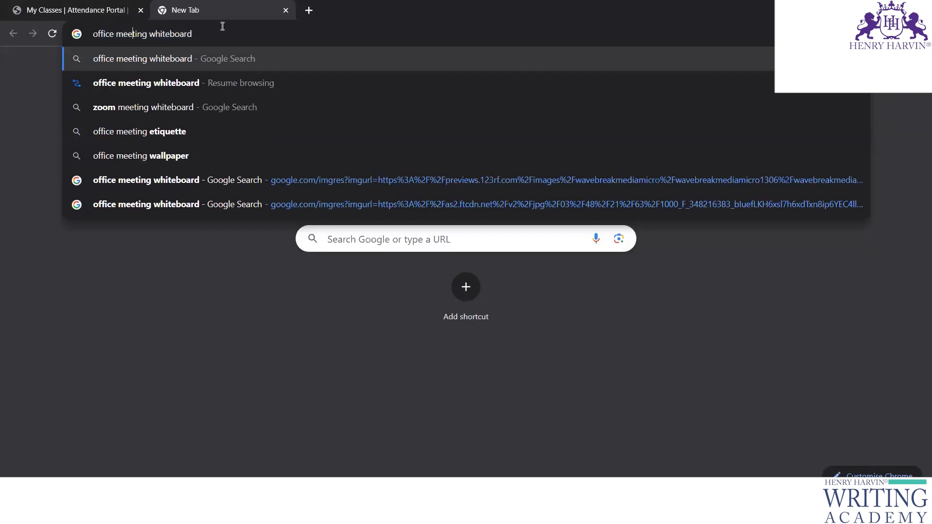
pyautogui.write('map')
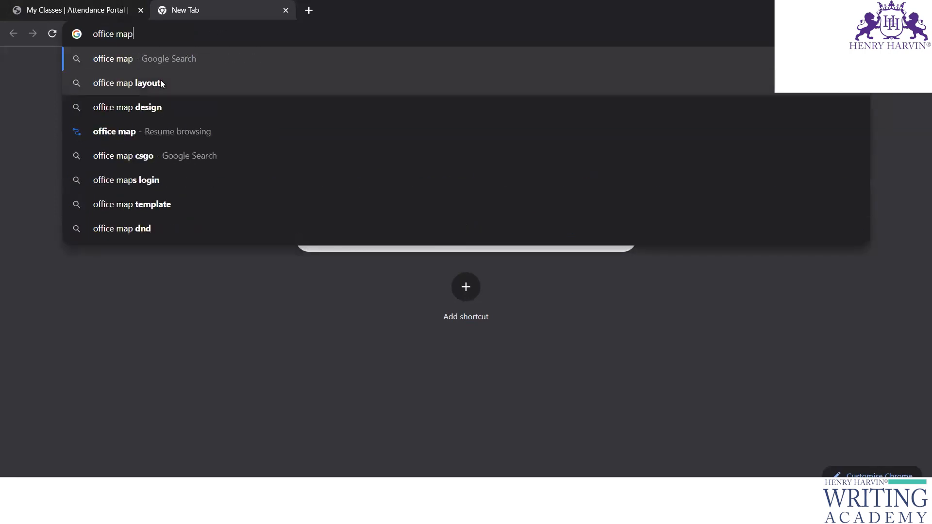
pyautogui.click(425, 82)
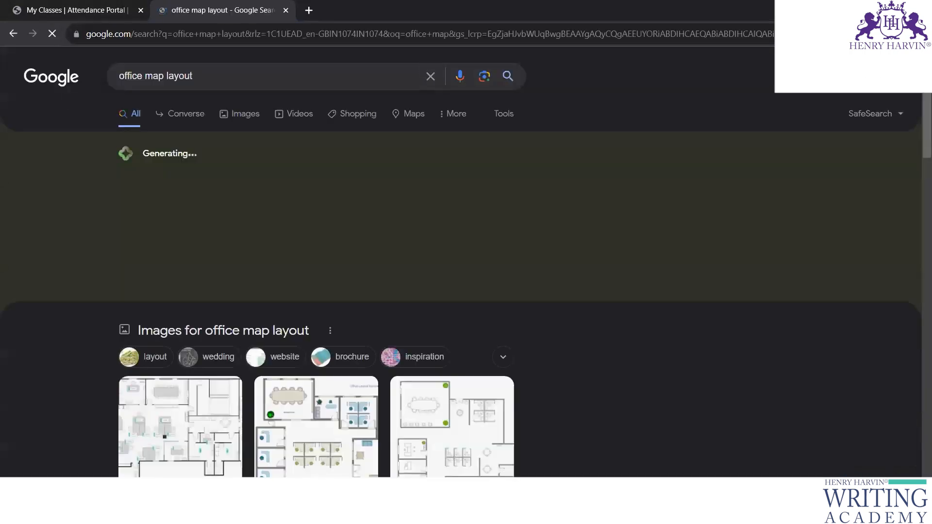
pyautogui.click(240, 113)
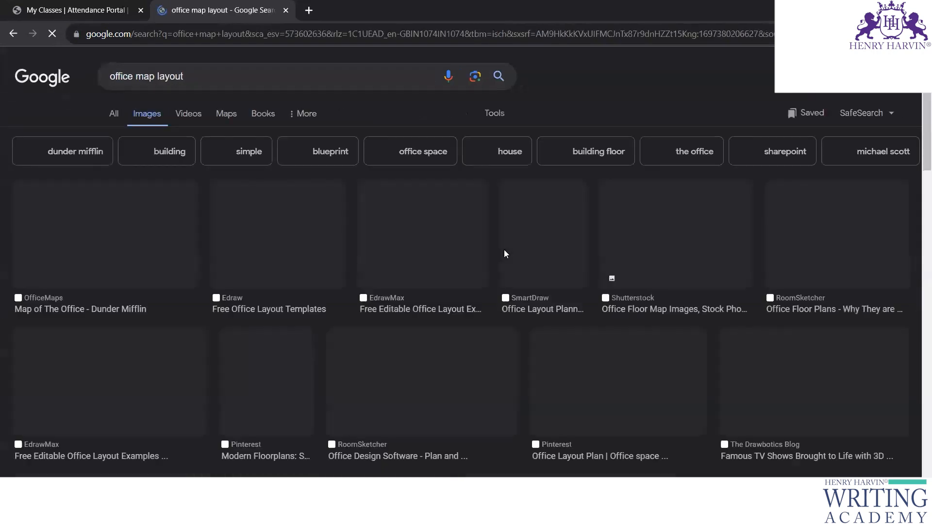
pyautogui.scroll(-1, 454, 315)
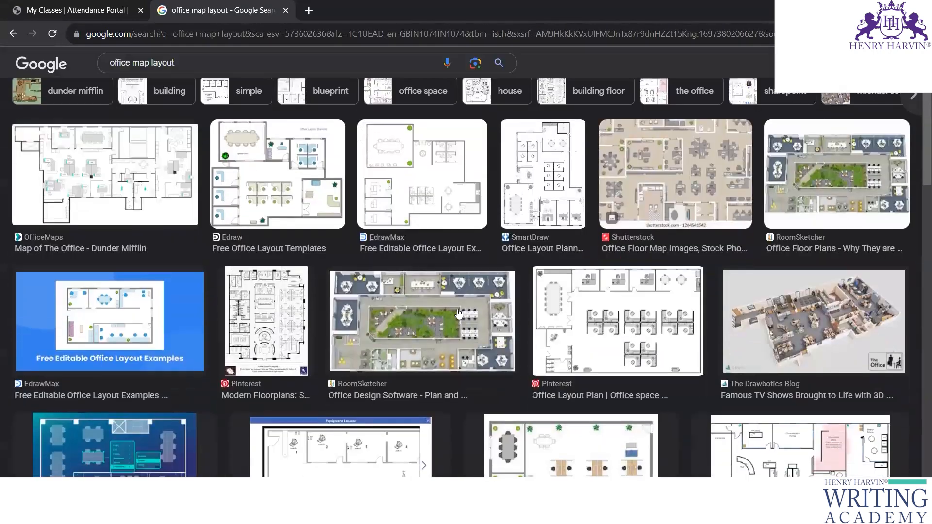
# Step: Save the RoomSketcher "Office Design Software" layout image as the JPEG "download" in the Media Assets folder
pyautogui.scroll(-1, 728, 277)
pyautogui.rightClick(792, 251)
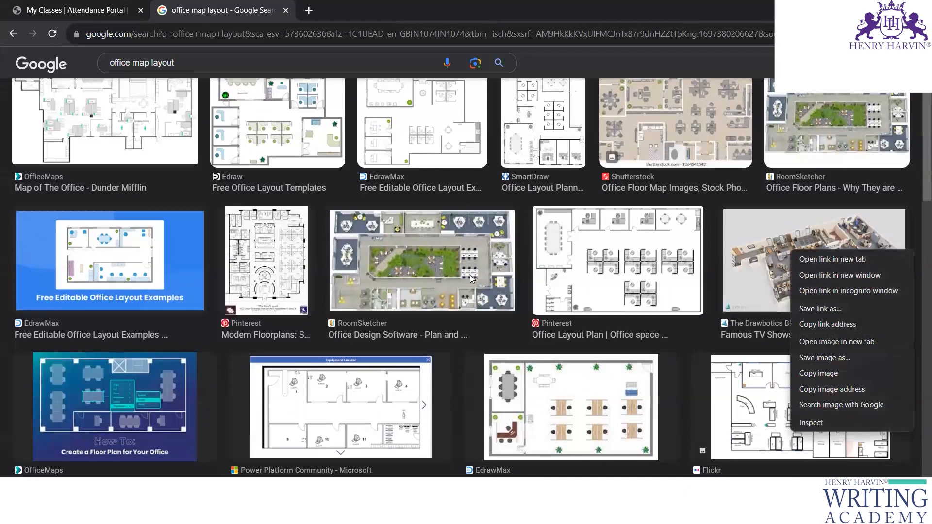
pyautogui.rightClick(412, 236)
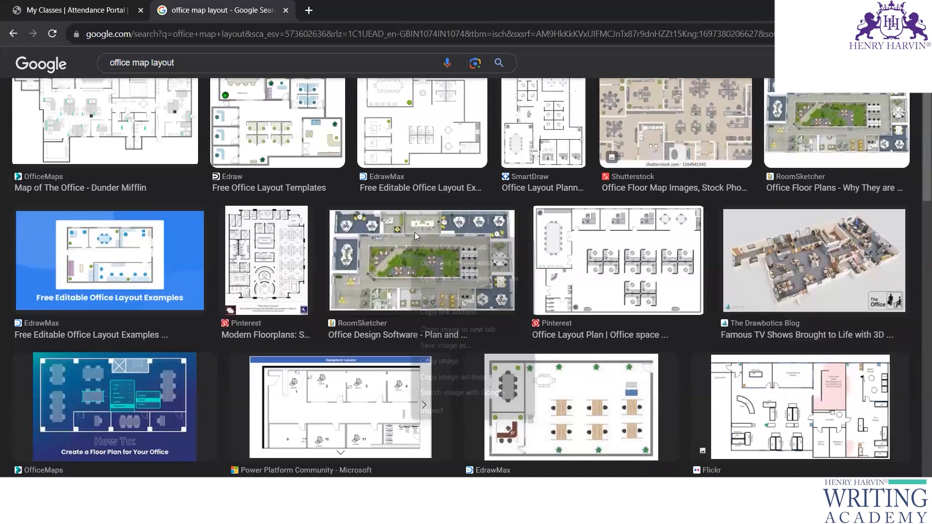
pyautogui.click(461, 345)
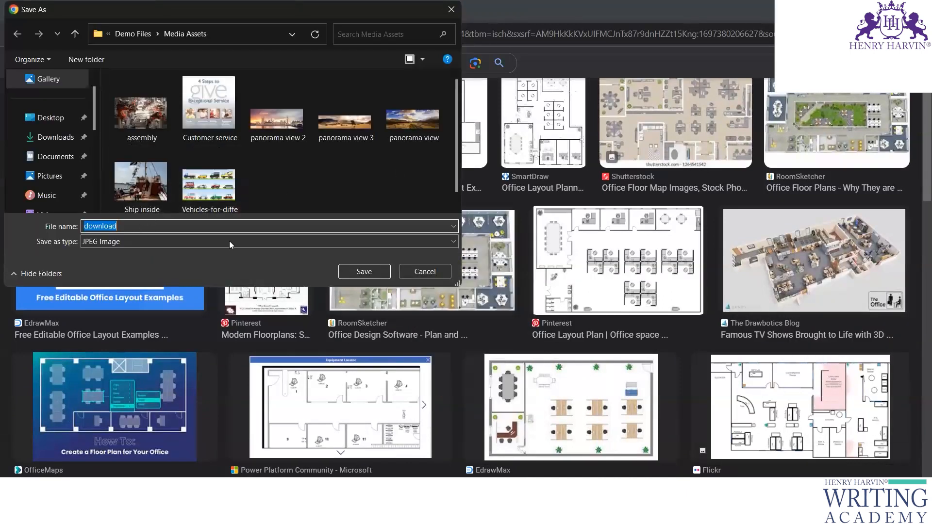
pyautogui.click(360, 272)
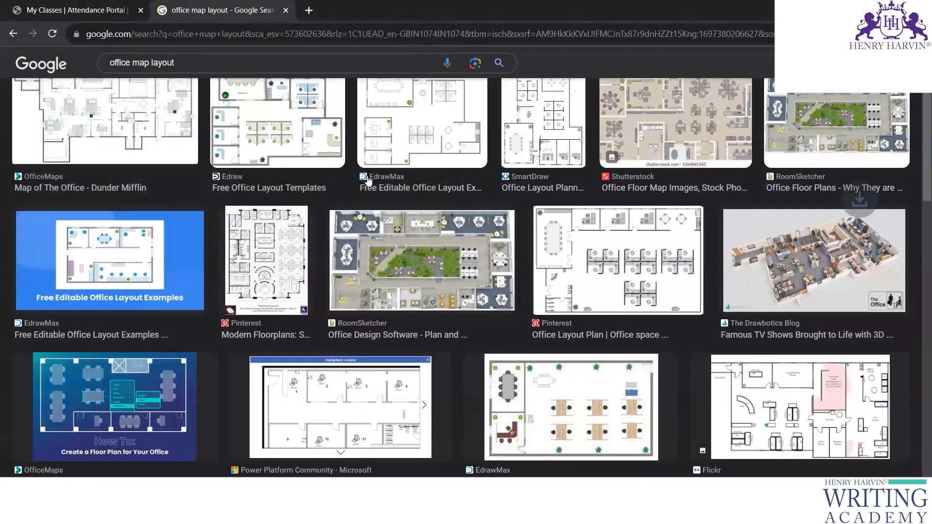
pyautogui.hotkey('alt', 'Tab')
pyautogui.rightClick(257, 159)
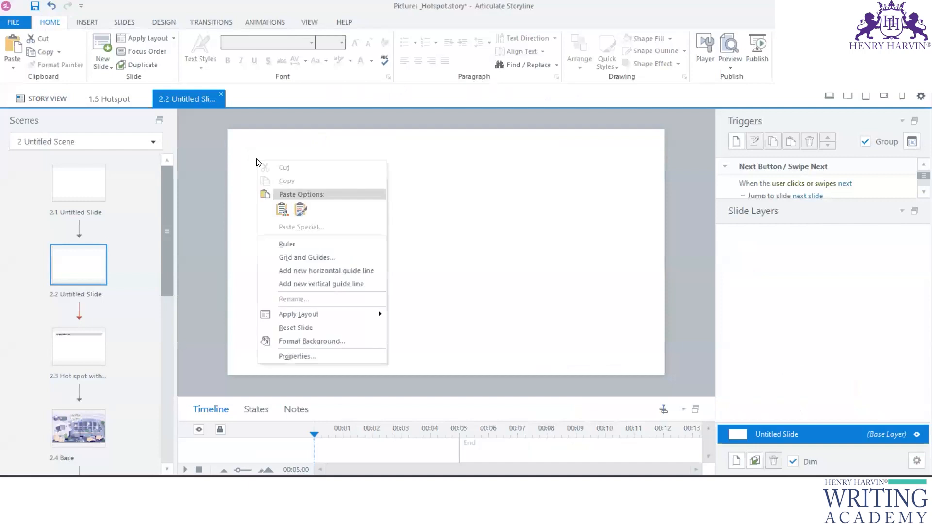
pyautogui.rightClick(406, 192)
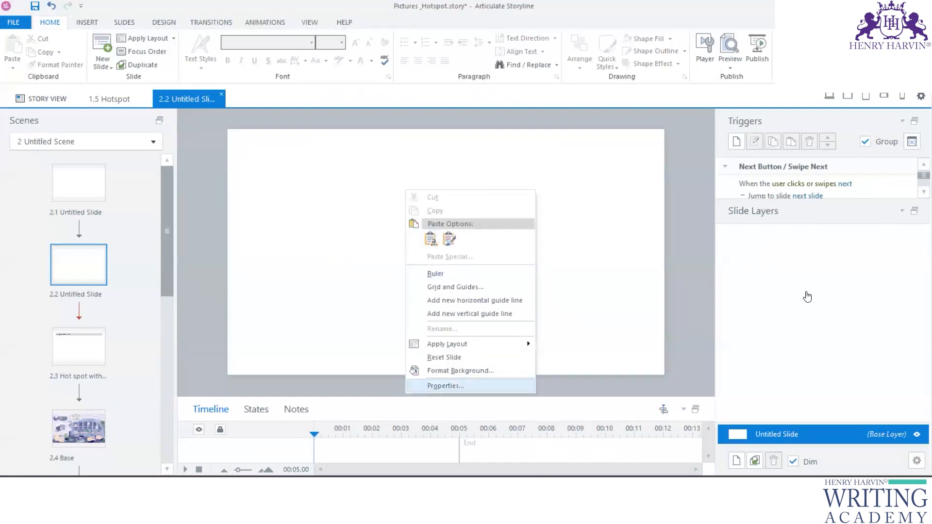
# Step: Switch to Chrome, open the larger preview of the RoomSketcher office layout with the central garden and copy the image
pyautogui.hotkey('alt', 'Tab')
pyautogui.click(422, 261)
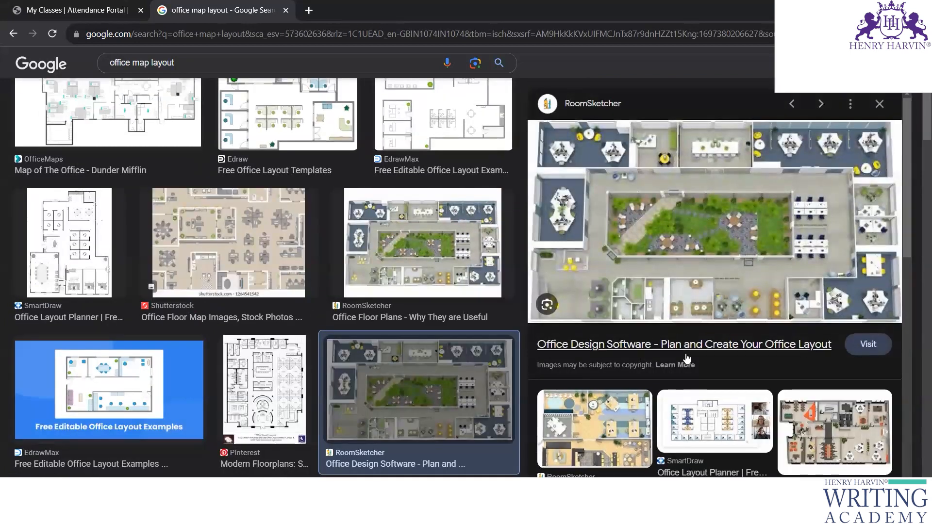
pyautogui.rightClick(641, 185)
pyautogui.click(687, 325)
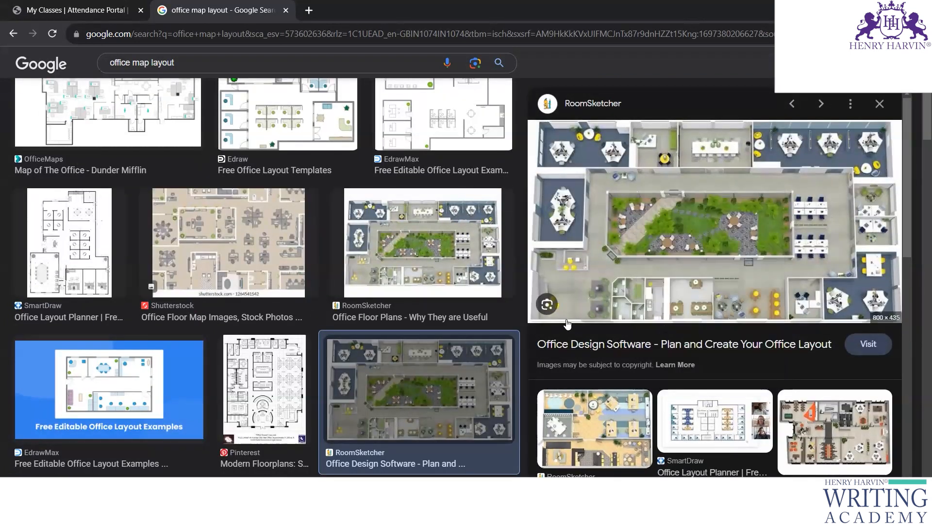
# Step: Switch back to Articulate Storyline, paste the office layout onto blank slide 2.2 and enlarge it to fill the slide
pyautogui.hotkey('alt', 'Tab')
pyautogui.rightClick(313, 225)
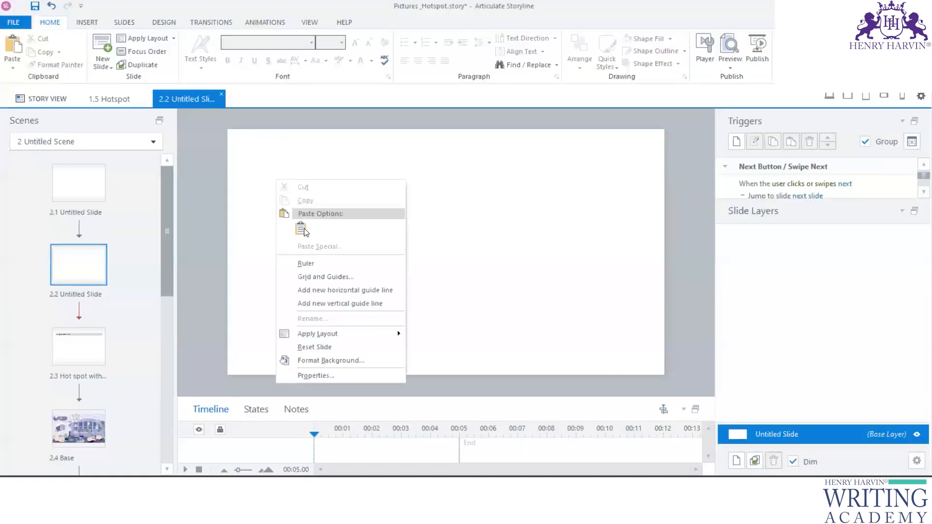
pyautogui.click(302, 228)
pyautogui.moveTo(430, 202); pyautogui.dragTo(410, 188)
pyautogui.moveTo(591, 328); pyautogui.dragTo(630, 365)
pyautogui.moveTo(416, 238); pyautogui.dragTo(412, 234)
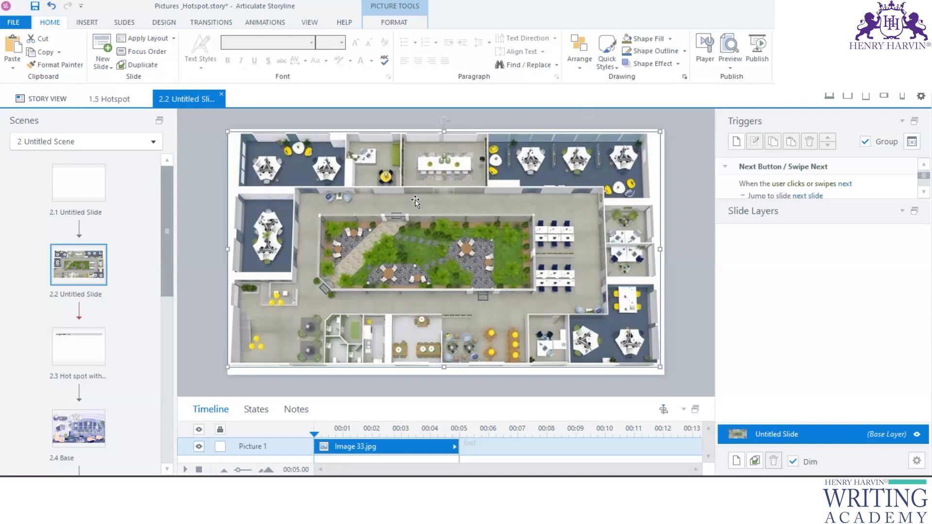
# Step: Draw an oval hotspot over the round tables in the lower middle room, beside the orange seats
pyautogui.click(88, 23)
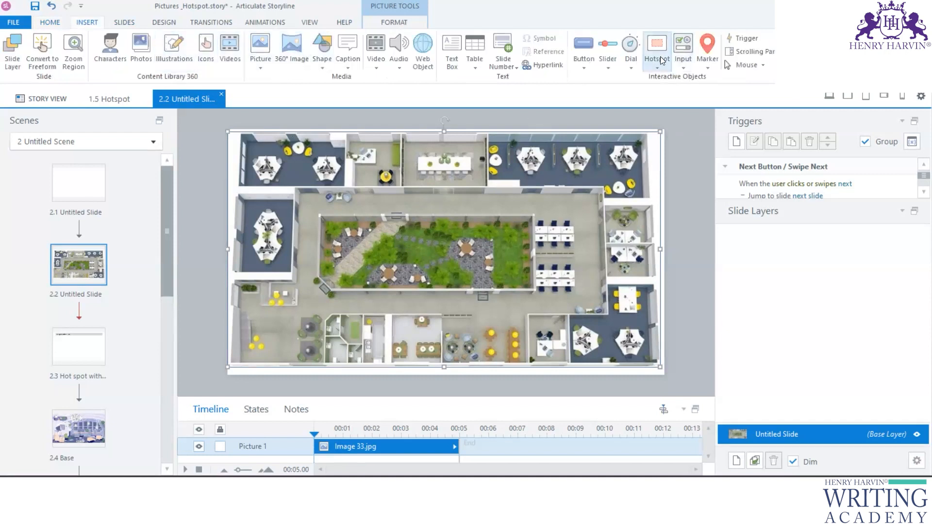
pyautogui.click(655, 68)
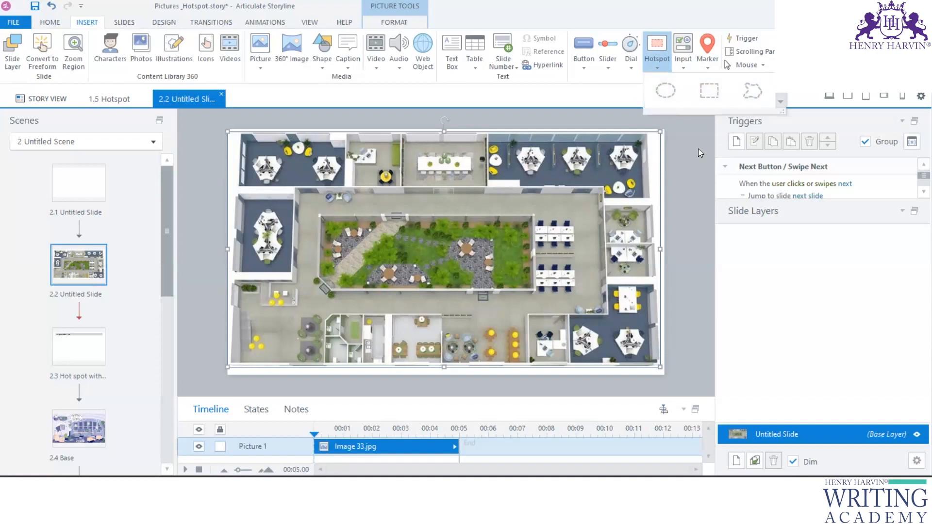
pyautogui.click(669, 91)
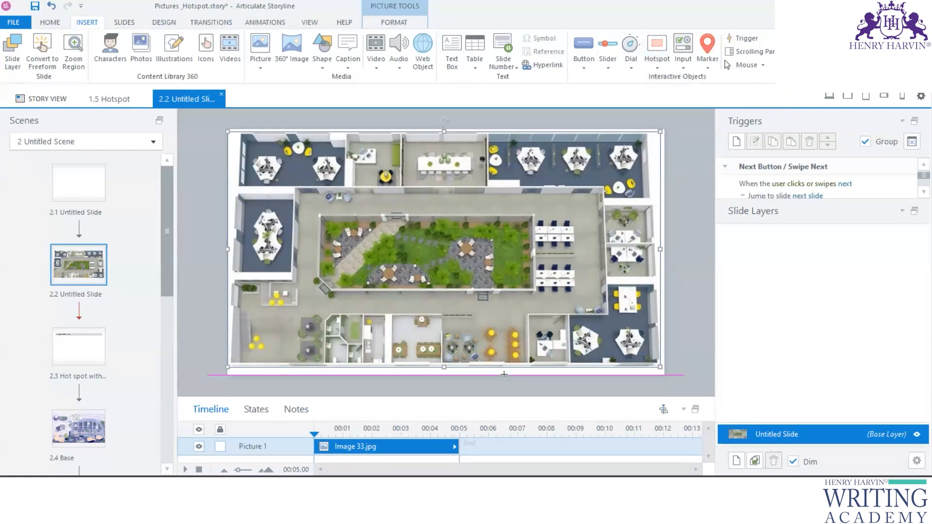
pyautogui.moveTo(444, 319)
pyautogui.mouseDown()
pyautogui.moveTo(510, 363)
pyautogui.moveTo(500, 364)
pyautogui.mouseUp()
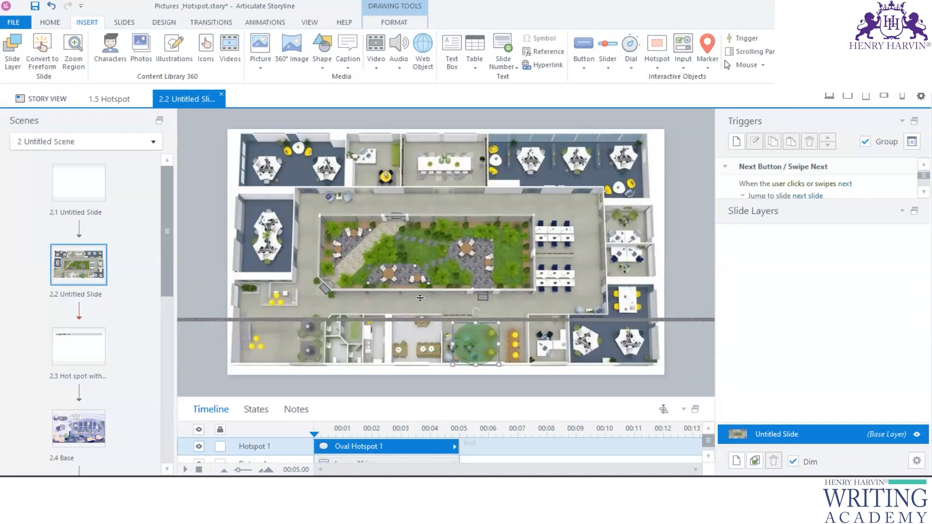
# Step: Rename the oval hotspot as "Hotspot Kitchnett" in the timeline
pyautogui.moveTo(419, 297); pyautogui.dragTo(420, 291)
pyautogui.doubleClick(268, 337)
pyautogui.click(269, 338)
pyautogui.write('Breakout')
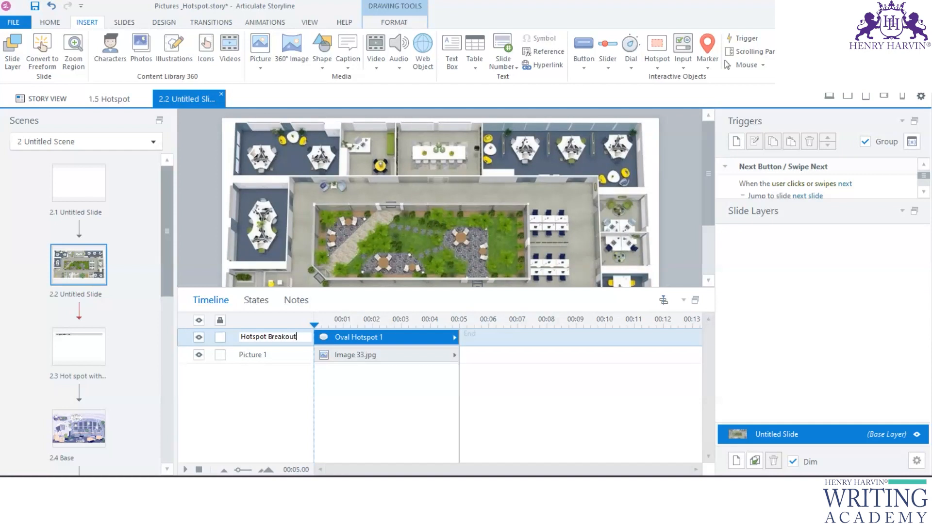
pyautogui.press('BackSpace')
pyautogui.press('BackSpace')
pyautogui.press('BackSpace')
pyautogui.press('BackSpace')
pyautogui.press('BackSpace')
pyautogui.press('BackSpace')
pyautogui.write('K')
pyautogui.click(507, 359)
pyautogui.moveTo(493, 288); pyautogui.dragTo(494, 370)
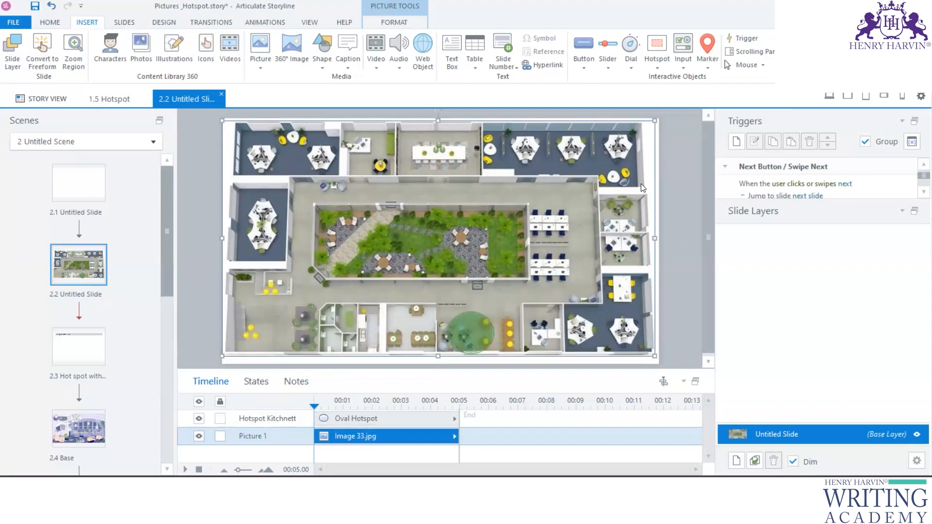
# Step: Draw a rectangular hotspot over the long white table in the upper middle room and name it "Hotspot Meeting room"
pyautogui.click(657, 53)
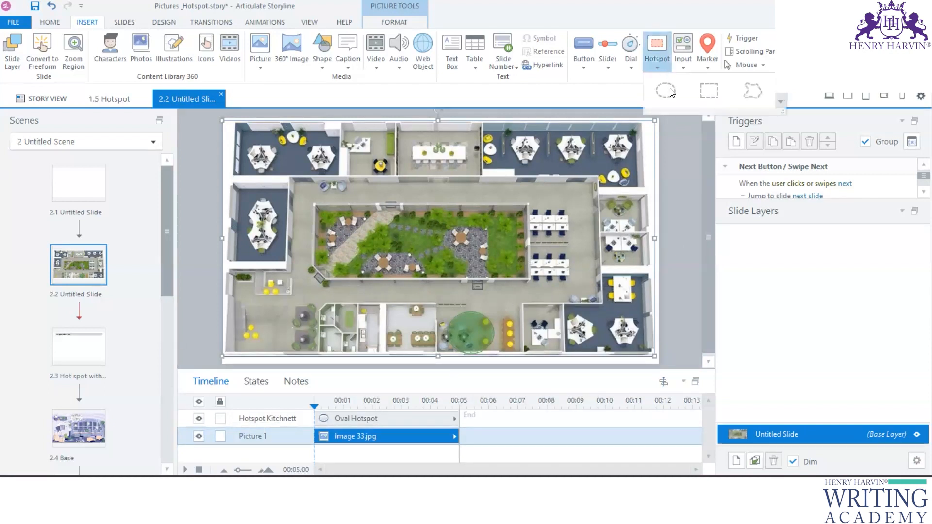
pyautogui.click(705, 89)
pyautogui.moveTo(399, 128)
pyautogui.mouseDown()
pyautogui.moveTo(483, 178)
pyautogui.moveTo(471, 168)
pyautogui.mouseUp()
pyautogui.moveTo(399, 128); pyautogui.dragTo(409, 137)
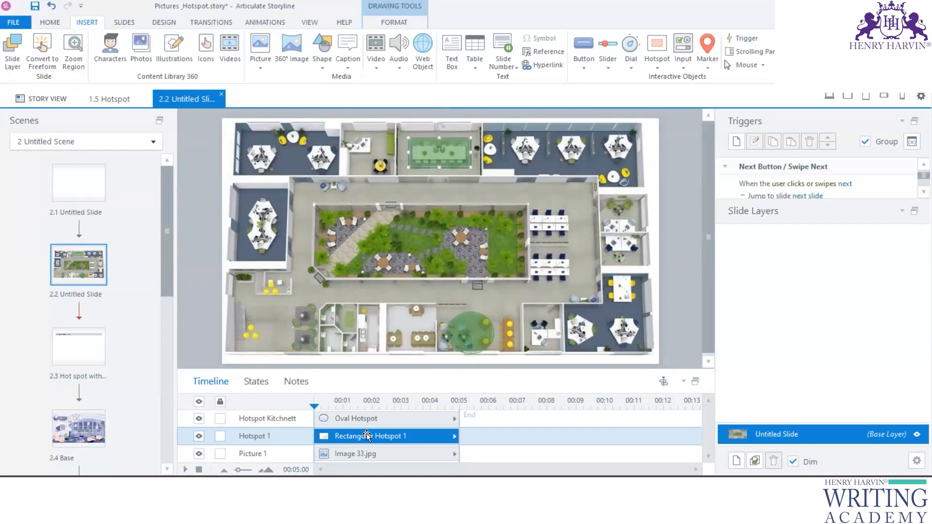
pyautogui.doubleClick(271, 436)
pyautogui.doubleClick(271, 436)
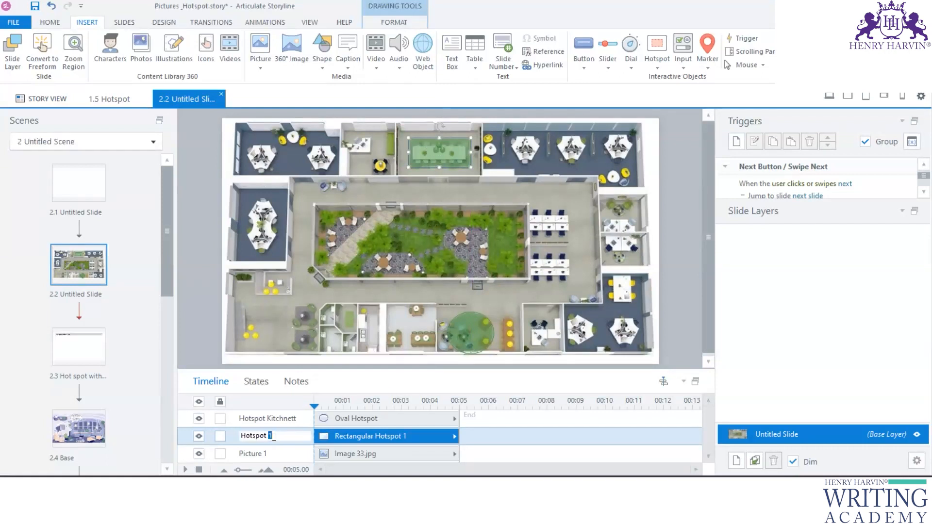
pyautogui.write('Meeting room')
pyautogui.click(197, 346)
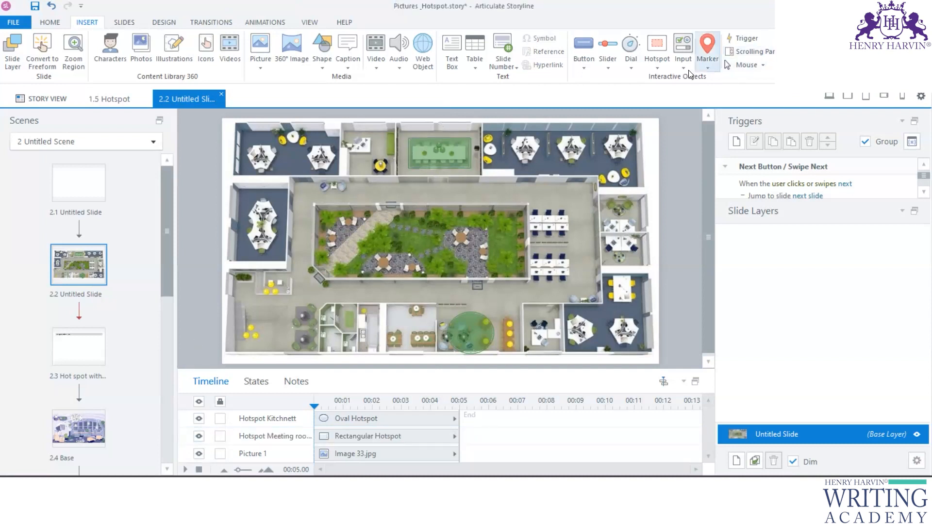
# Step: Draw an oval hotspot over the open area in the floor plan's lower-left corner and name it "Hotspot office reception area"
pyautogui.click(655, 67)
pyautogui.click(666, 92)
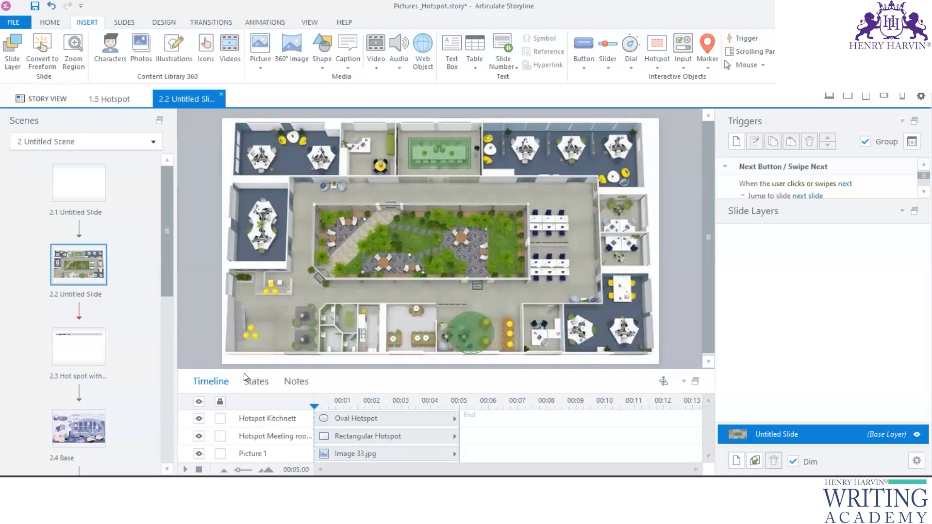
pyautogui.moveTo(233, 281); pyautogui.dragTo(304, 346)
pyautogui.doubleClick(269, 419)
pyautogui.click(270, 417)
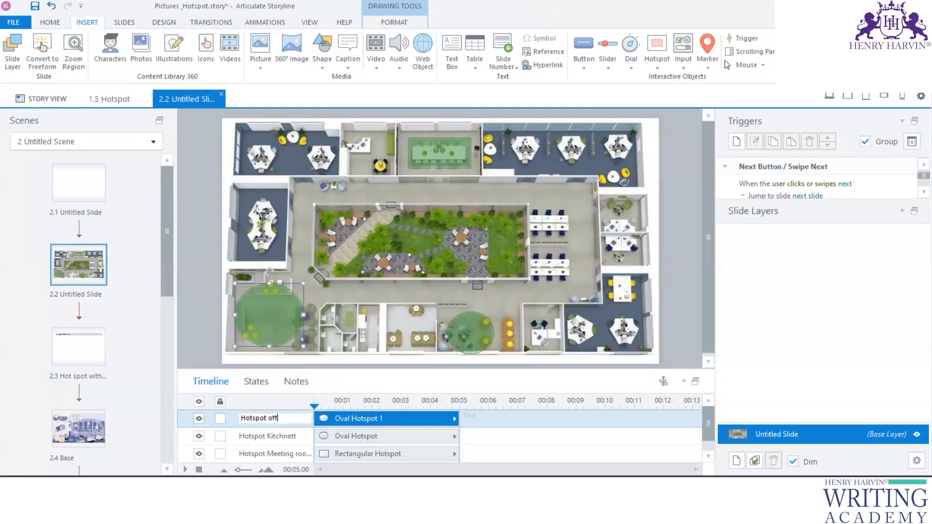
pyautogui.write('office receptio')
pyautogui.click(676, 262)
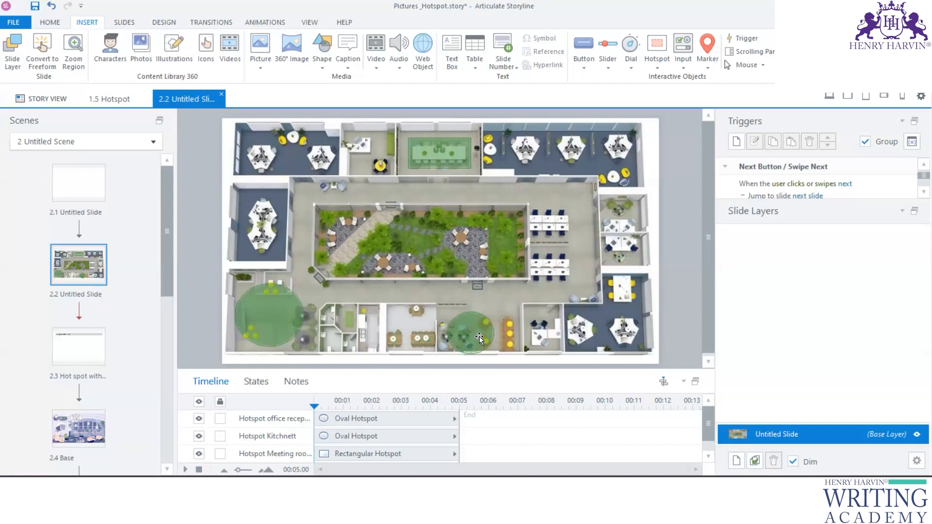
# Step: Copy the reception area hotspot's name and add a new layer to the slide
pyautogui.click(277, 419)
pyautogui.click(276, 418)
pyautogui.hotkey('ctrl', 'c')
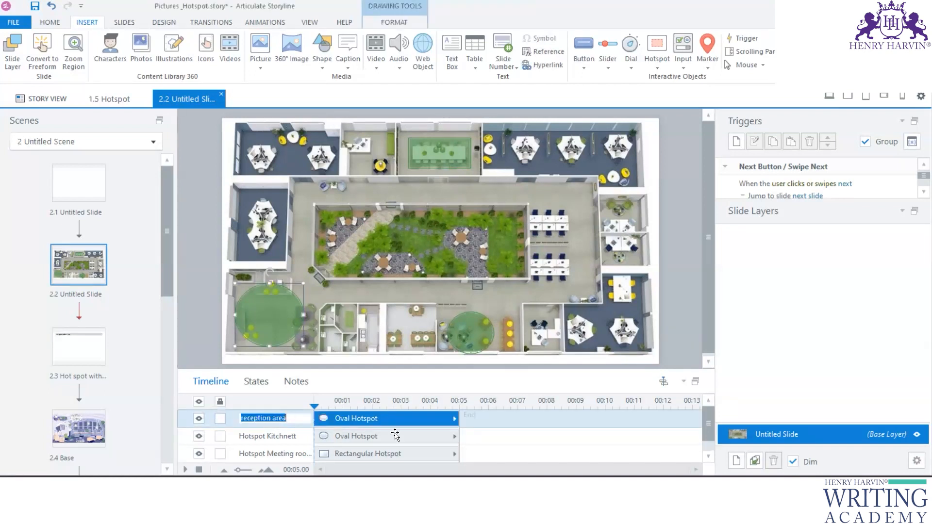
pyautogui.click(736, 461)
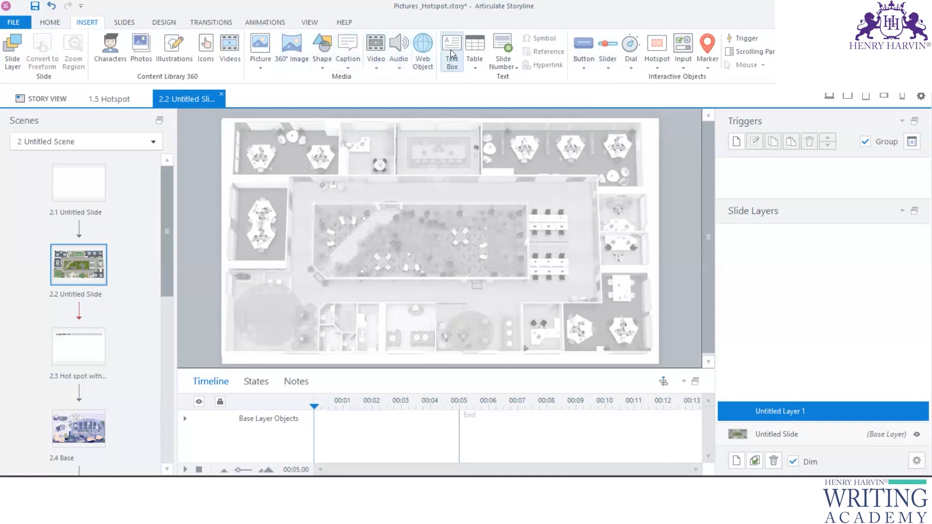
# Step: Draw a blue rectangular button just above the reception area on the new layer and label it "Hotspot office reception area"
pyautogui.click(584, 69)
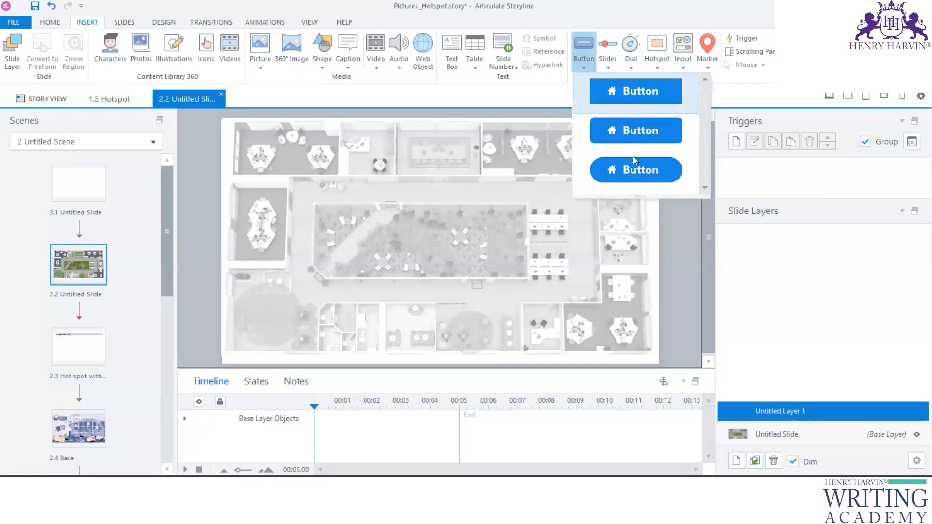
pyautogui.click(639, 99)
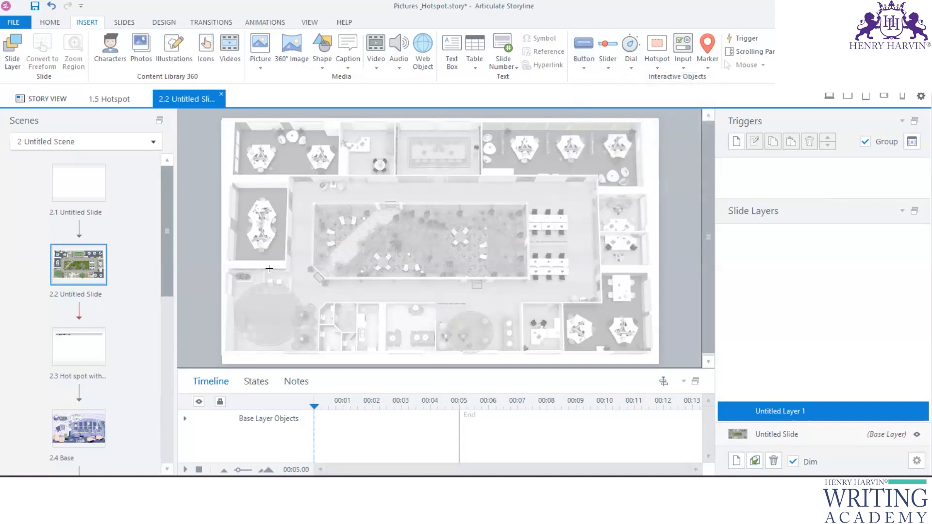
pyautogui.moveTo(232, 260)
pyautogui.mouseDown()
pyautogui.moveTo(262, 280)
pyautogui.moveTo(311, 283)
pyautogui.mouseUp()
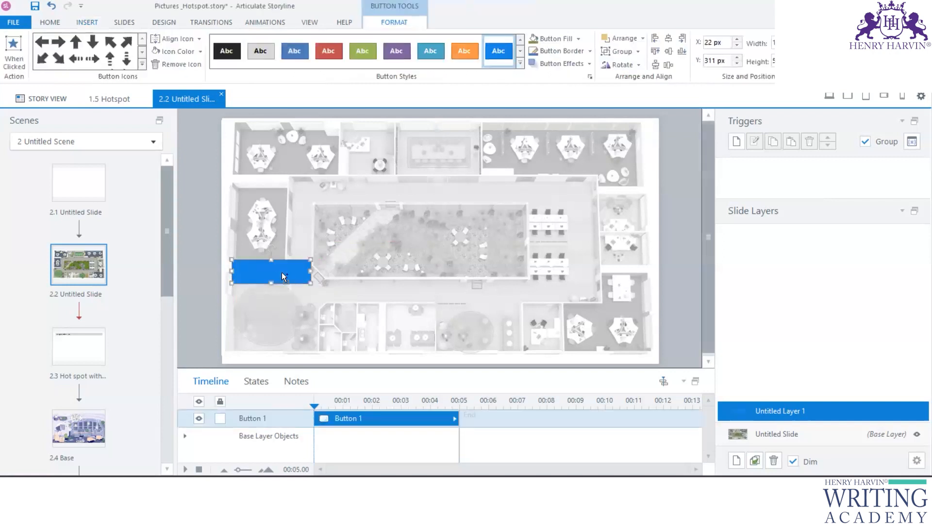
pyautogui.hotkey('ctrl', 'v')
# Step: Select the "Meeting room" part of the rectangular hotspot's name on the base layer and add a second slide layer
pyautogui.moveTo(537, 368); pyautogui.dragTo(537, 309)
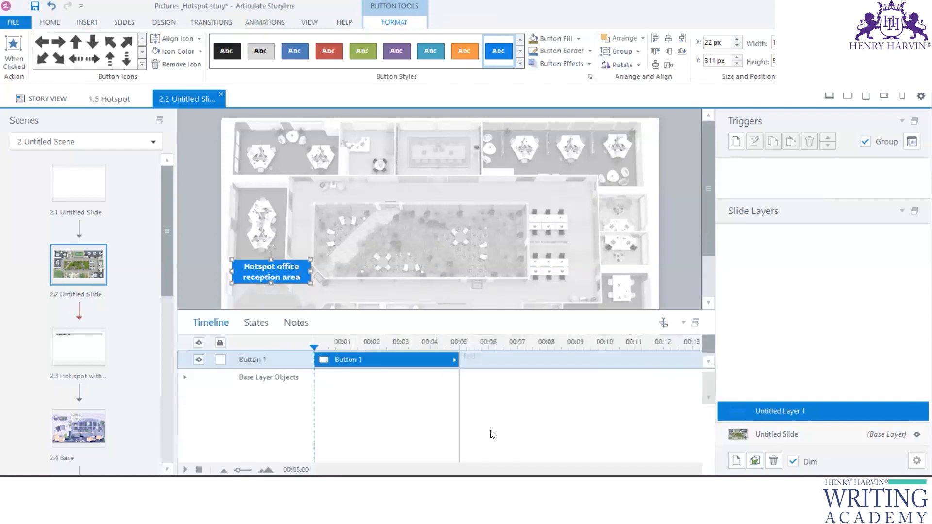
pyautogui.click(769, 440)
pyautogui.doubleClick(280, 395)
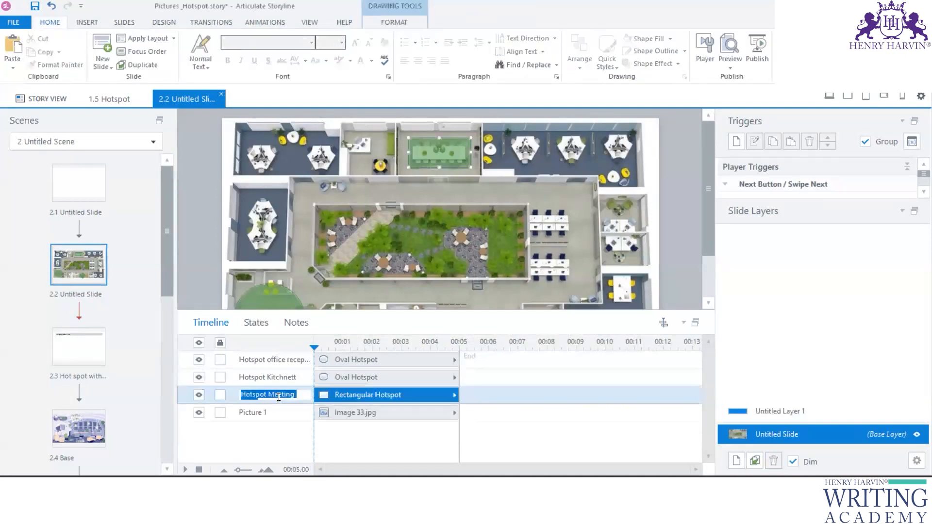
pyautogui.moveTo(267, 395); pyautogui.dragTo(305, 394)
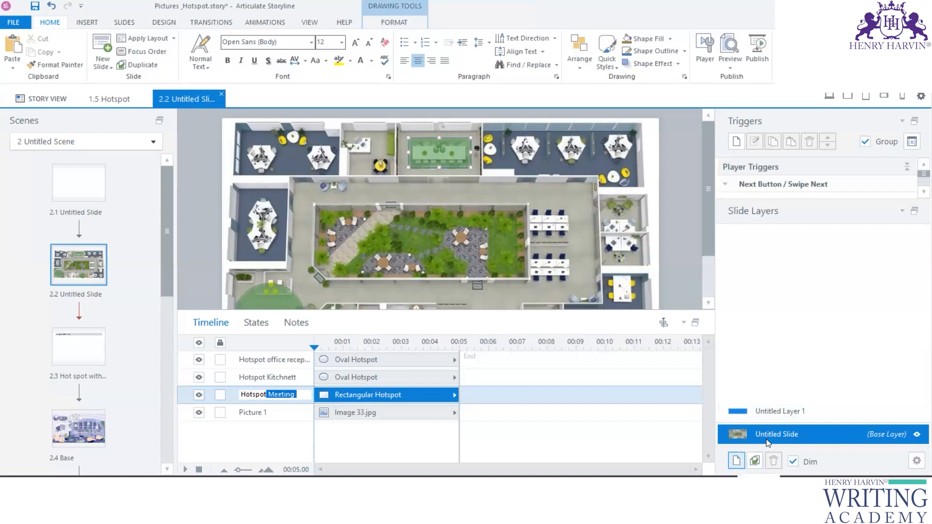
pyautogui.click(736, 460)
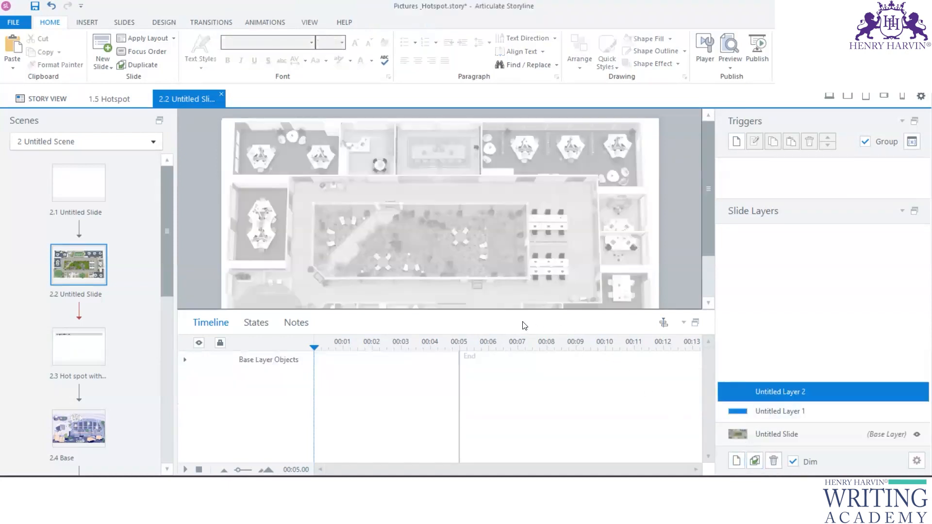
# Step: Check the meeting room and kitchenette hotspots' positions on the base layer, returning to the second slide layer
pyautogui.click(801, 434)
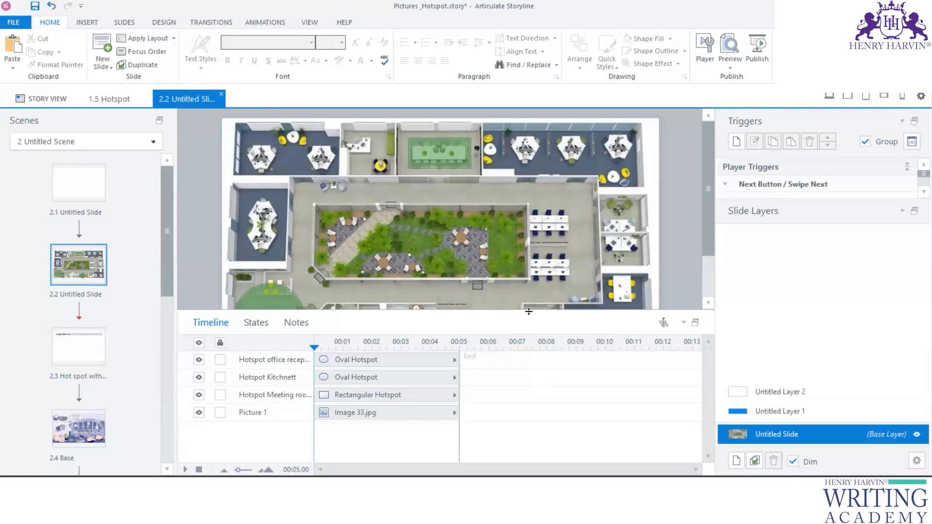
pyautogui.moveTo(528, 312); pyautogui.dragTo(505, 398)
pyautogui.moveTo(362, 399); pyautogui.dragTo(362, 339)
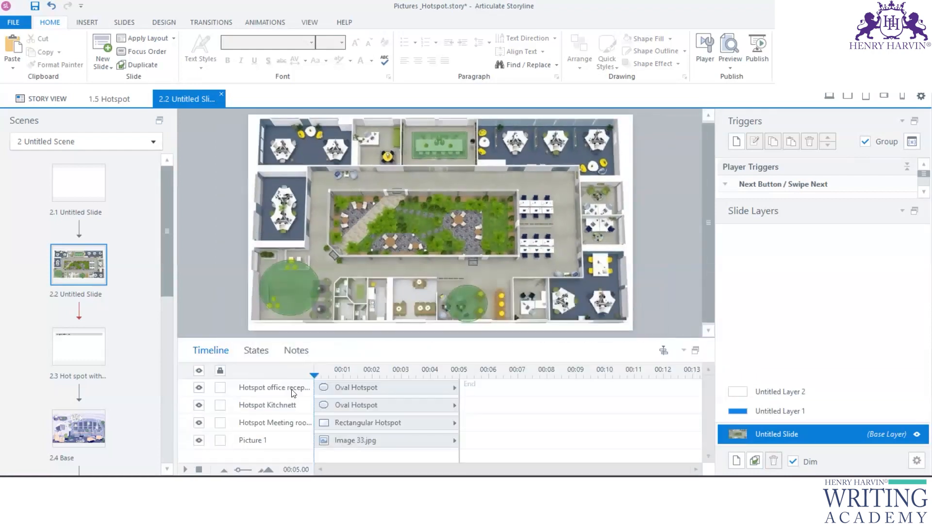
pyautogui.click(290, 424)
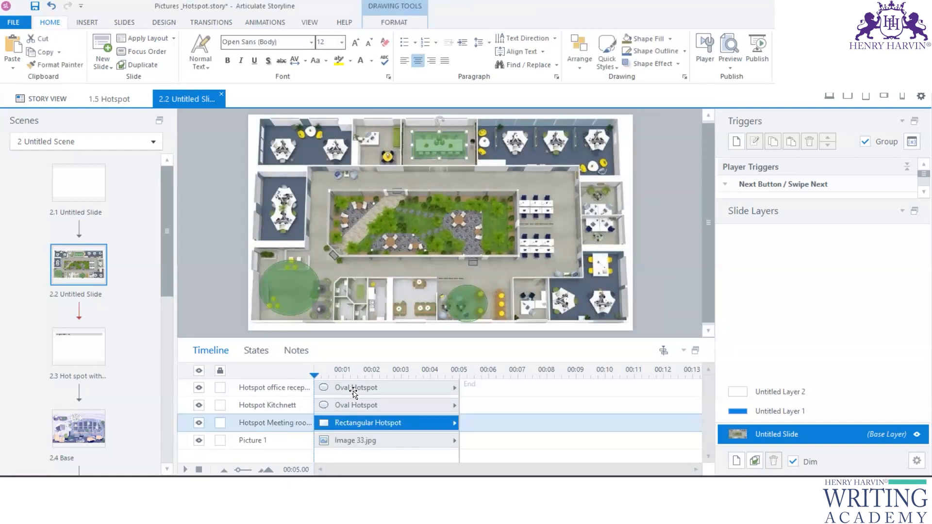
pyautogui.click(458, 297)
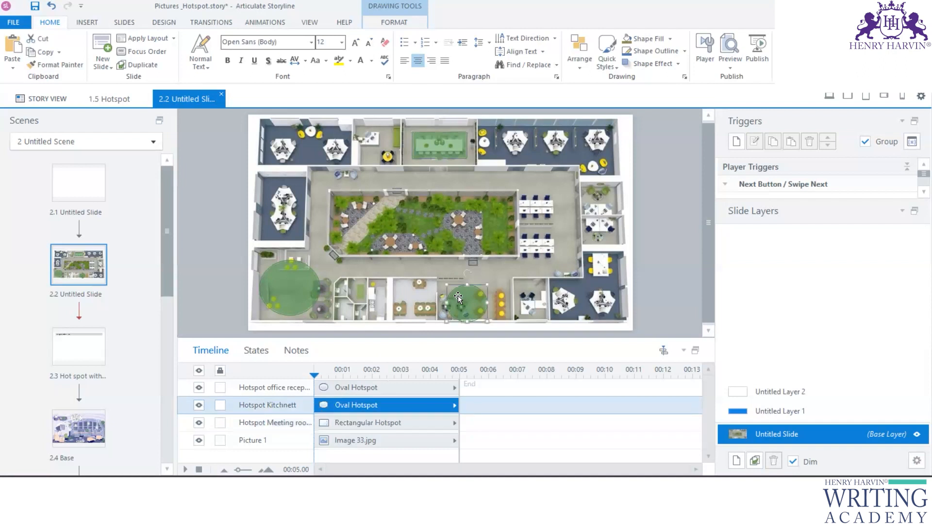
pyautogui.click(457, 148)
pyautogui.click(787, 392)
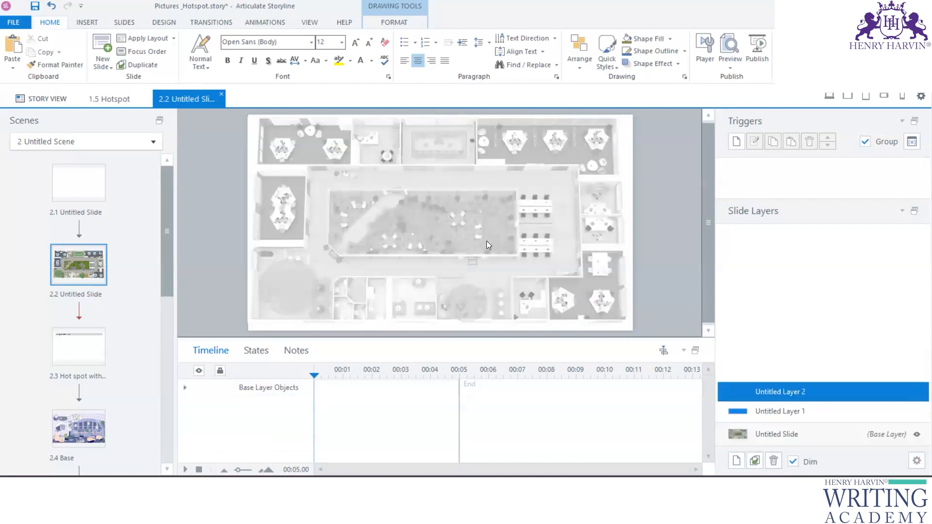
# Step: Draw a blue button just right of the meeting room on the second layer and label it "Meeting room"
pyautogui.click(87, 22)
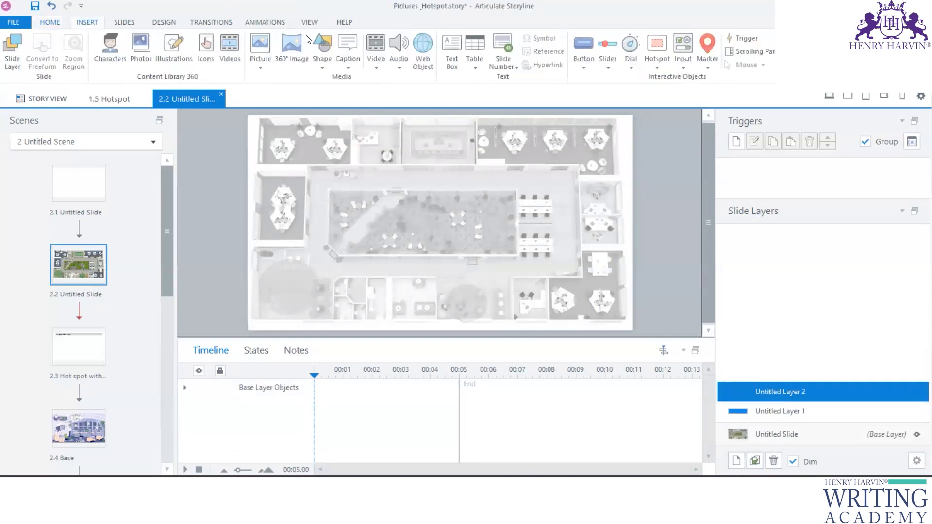
pyautogui.click(583, 62)
pyautogui.click(631, 129)
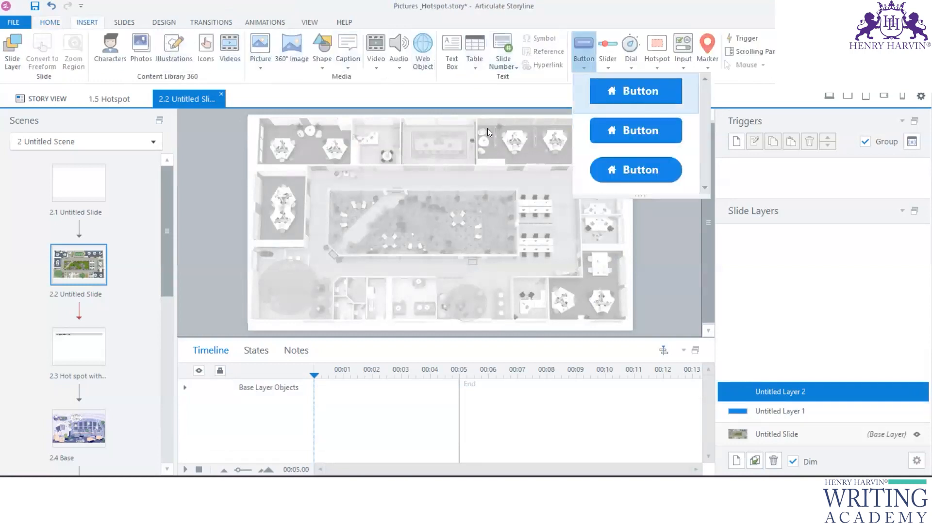
pyautogui.moveTo(473, 127); pyautogui.dragTo(530, 152)
pyautogui.write('Meeting')
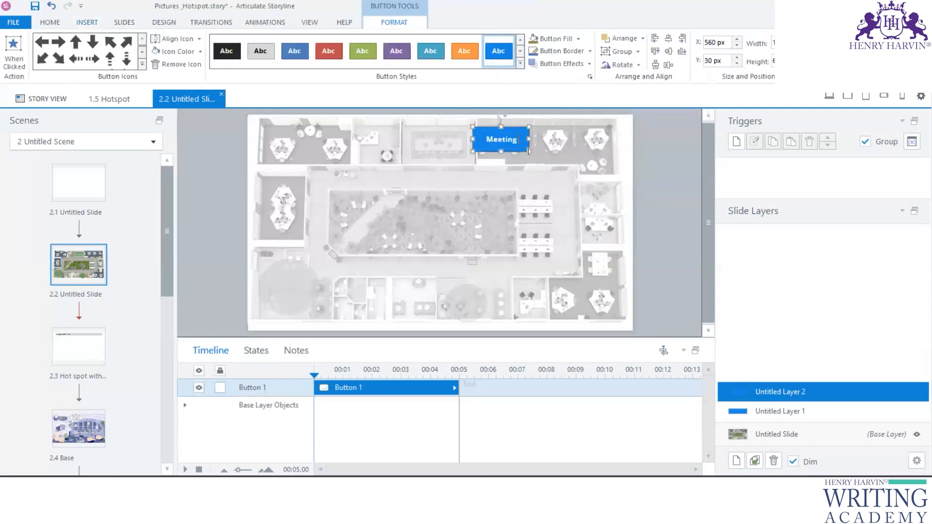
pyautogui.write(' rrom')
pyautogui.press('BackSpace')
pyautogui.press('BackSpace')
pyautogui.press('BackSpace')
pyautogui.write('oom')
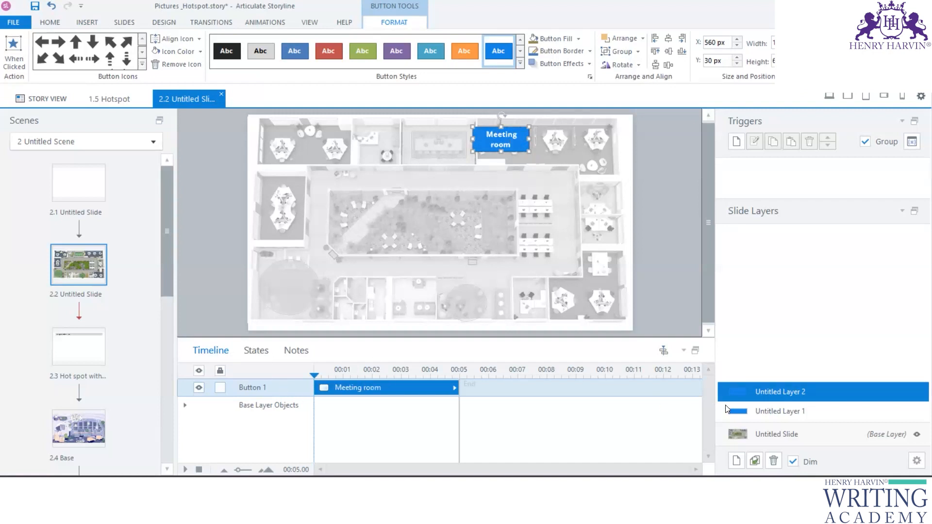
# Step: Select the "Kitchnett" part of the oval hotspot's name on the base layer and add a third slide layer
pyautogui.click(777, 434)
pyautogui.click(281, 404)
pyautogui.click(284, 405)
pyautogui.moveTo(268, 405); pyautogui.dragTo(302, 405)
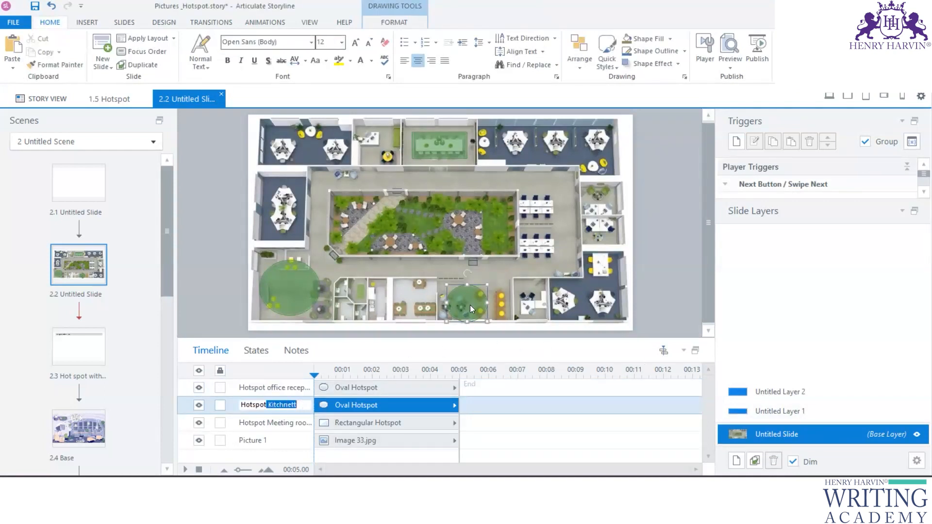
pyautogui.click(736, 461)
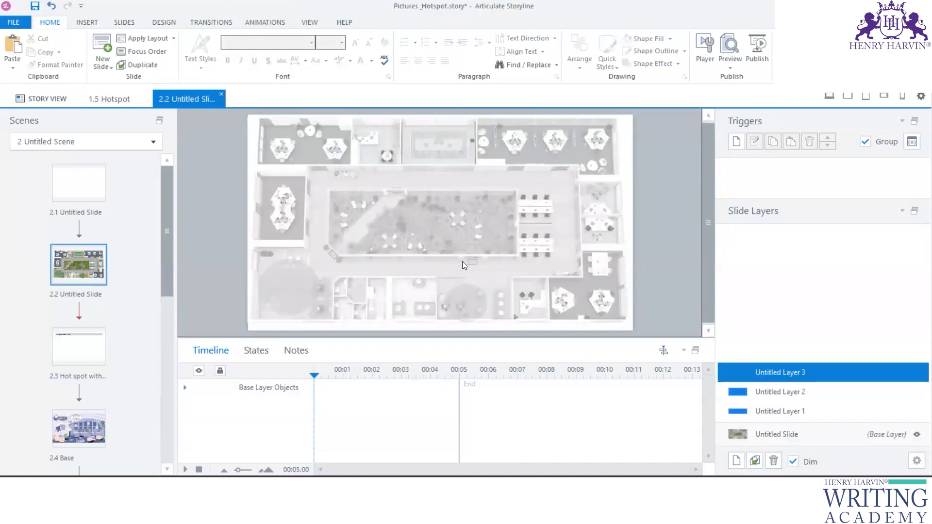
# Step: Draw a blue rectangular button beside the kitchenette area on the third layer and label it "Kitchnett"
pyautogui.click(91, 24)
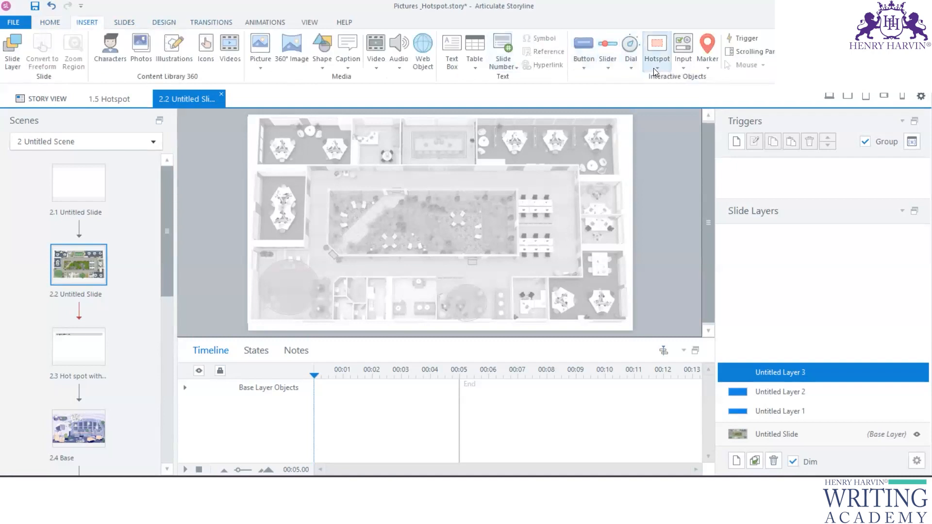
pyautogui.click(583, 67)
pyautogui.click(607, 90)
pyautogui.moveTo(483, 280); pyautogui.dragTo(530, 310)
pyautogui.write('Kitchnett')
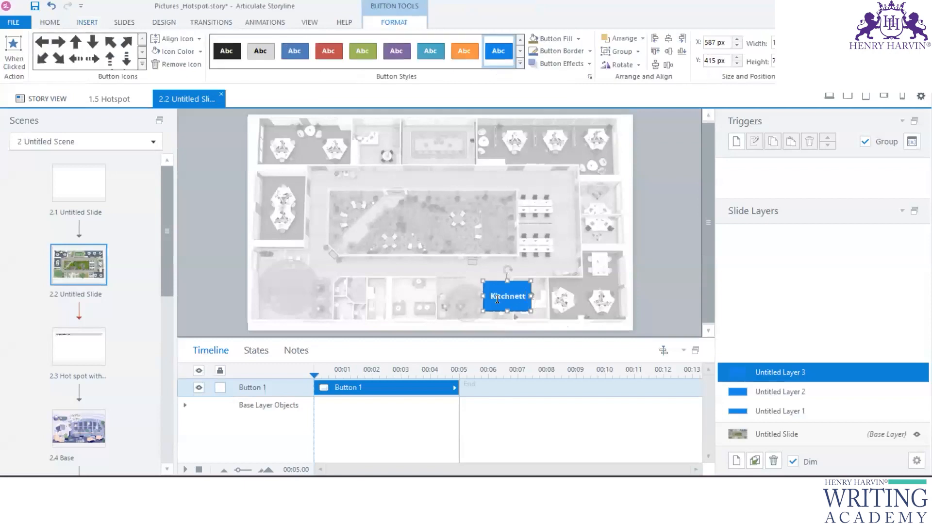
# Step: Change the kitchenette button's label to "Office Kitchenette", correcting the spelling
pyautogui.click(490, 296)
pyautogui.write('Office')
pyautogui.rightClick(507, 301)
pyautogui.click(543, 311)
pyautogui.click(656, 308)
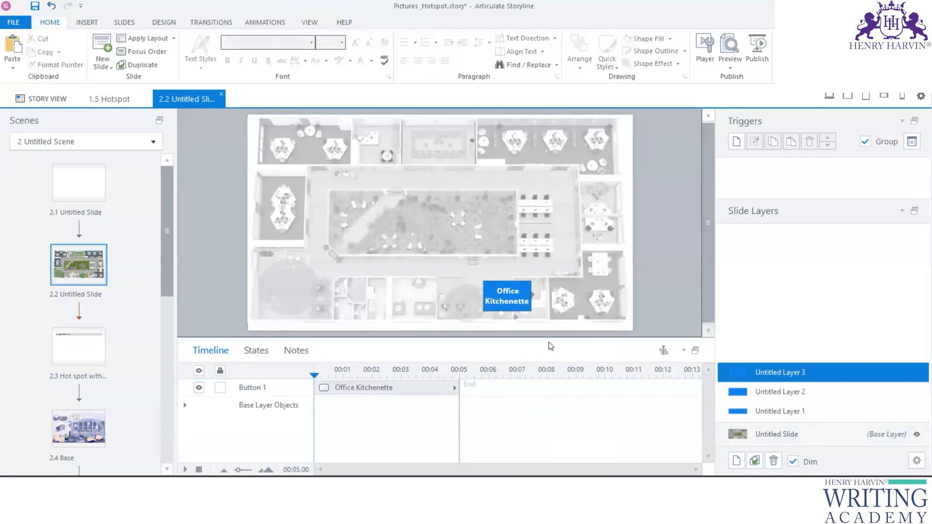
# Step: Look at the layers and the Found Clues button on slide 2.4 Base, returning to slide 2.2
pyautogui.moveTo(552, 339); pyautogui.dragTo(552, 381)
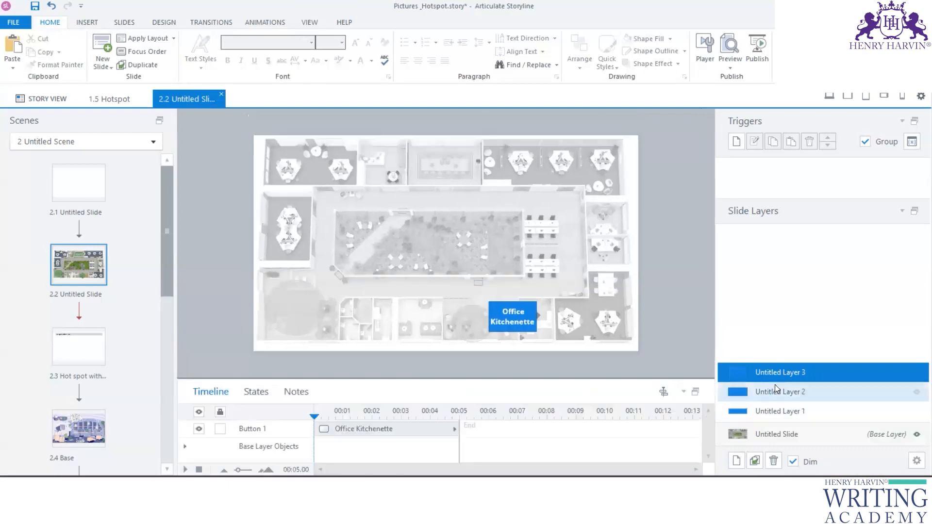
pyautogui.click(96, 428)
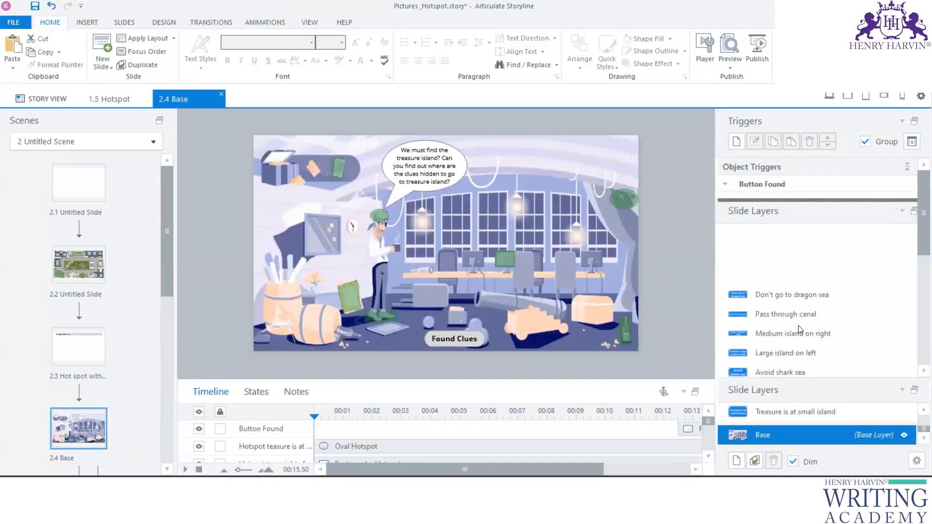
pyautogui.click(78, 267)
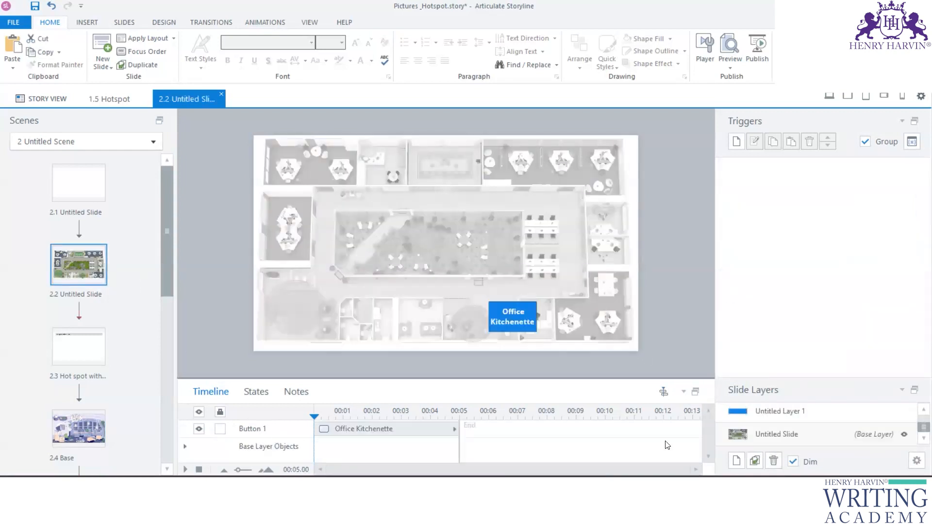
# Step: Draw a pill-shaped button over the floor plan's lower-right corner on the base layer and label it "Found location"
pyautogui.click(780, 433)
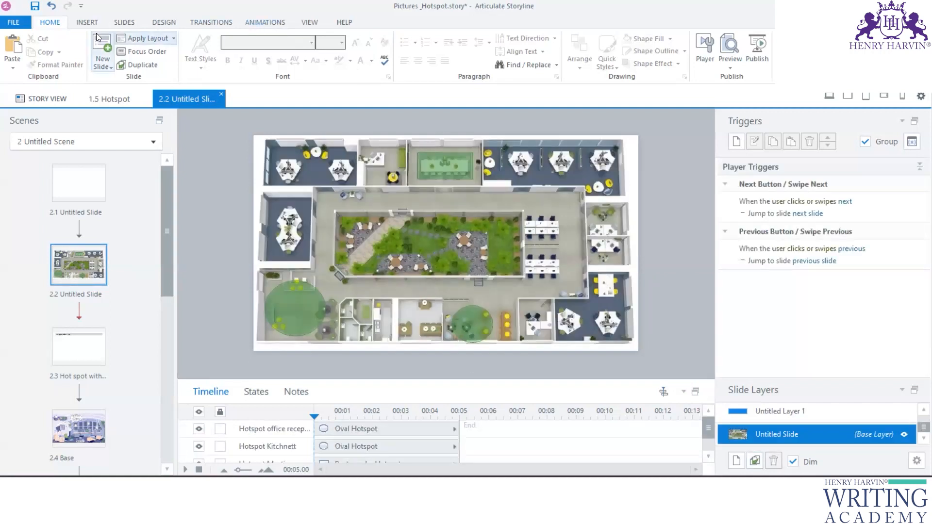
pyautogui.click(87, 22)
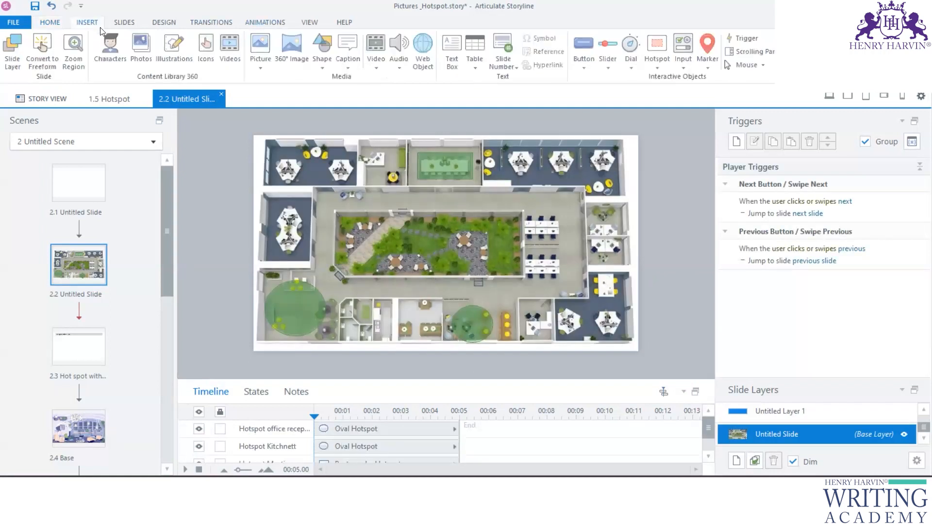
pyautogui.click(584, 68)
pyautogui.click(613, 169)
pyautogui.moveTo(551, 314); pyautogui.dragTo(628, 337)
pyautogui.write('Found')
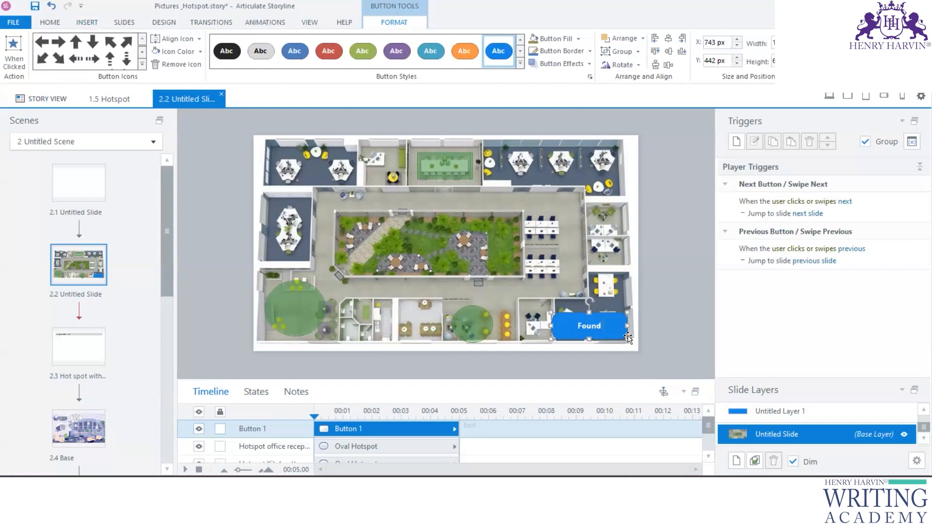
pyautogui.write(' location')
pyautogui.write('s')
pyautogui.press('BackSpace')
pyautogui.click(665, 327)
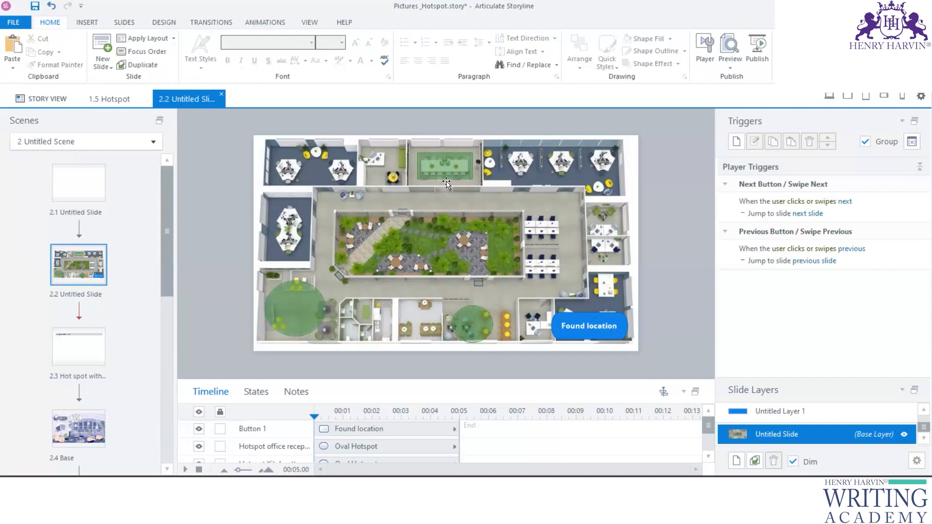
# Step: Start the "Found location" button about 2.25 seconds into the timeline and extend the slide's duration to 11.75 seconds
pyautogui.click(583, 315)
pyautogui.moveTo(507, 257); pyautogui.dragTo(507, 254)
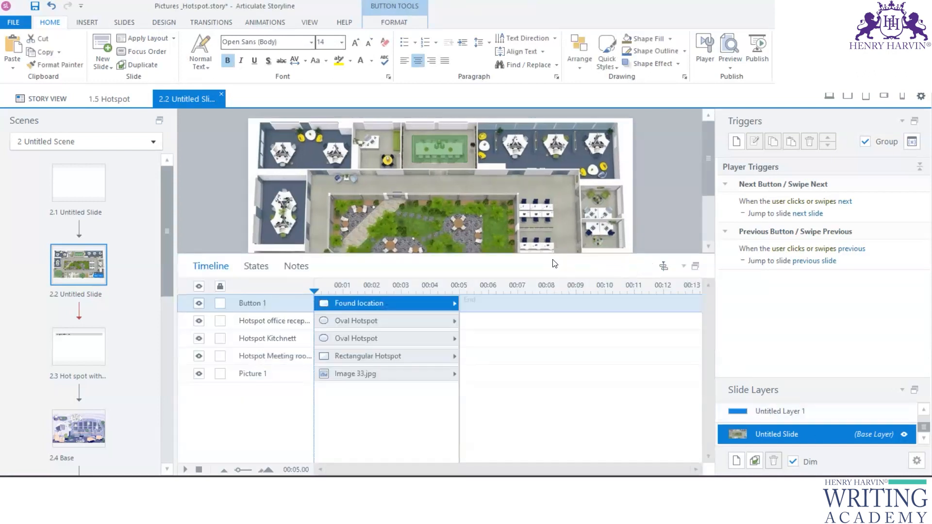
pyautogui.moveTo(555, 256); pyautogui.dragTo(555, 256)
pyautogui.moveTo(315, 303); pyautogui.dragTo(378, 303)
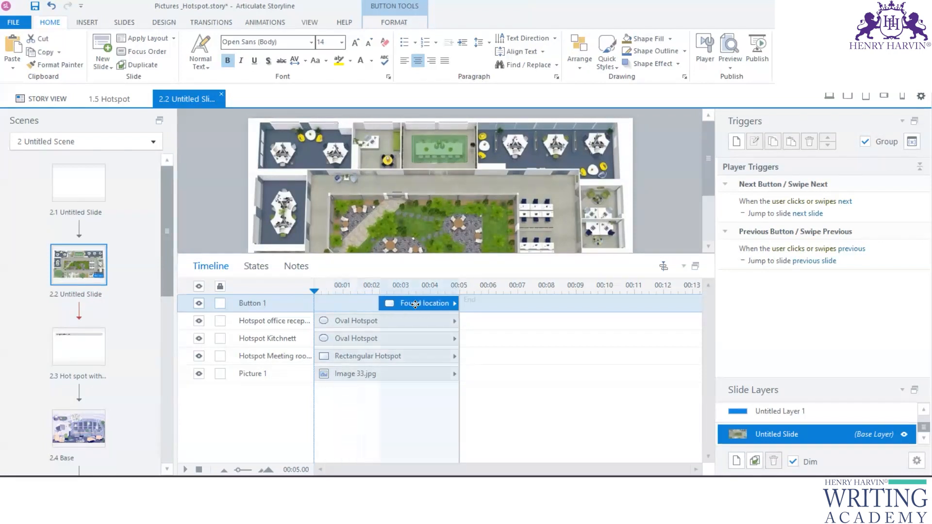
pyautogui.moveTo(459, 299); pyautogui.dragTo(655, 303)
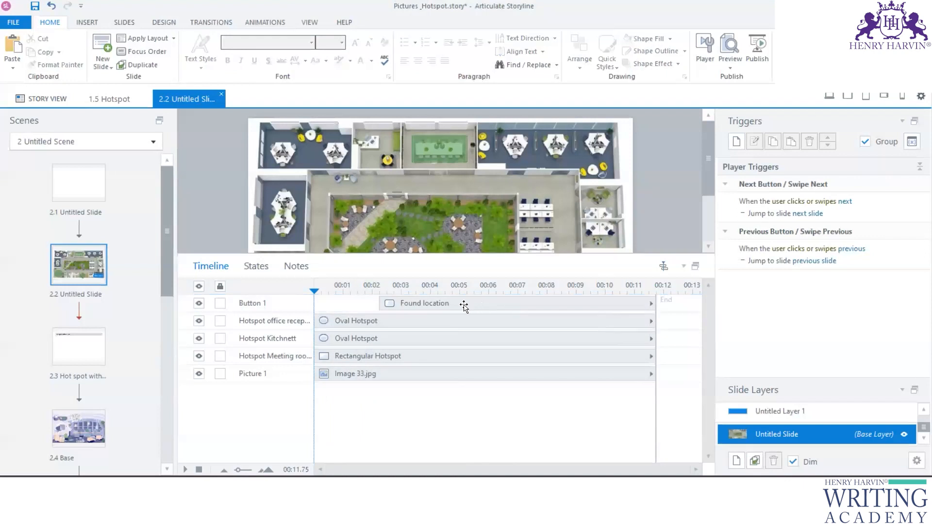
# Step: Delay the "Found location" button's start to about 6 seconds on the timeline
pyautogui.moveTo(425, 304); pyautogui.dragTo(481, 306)
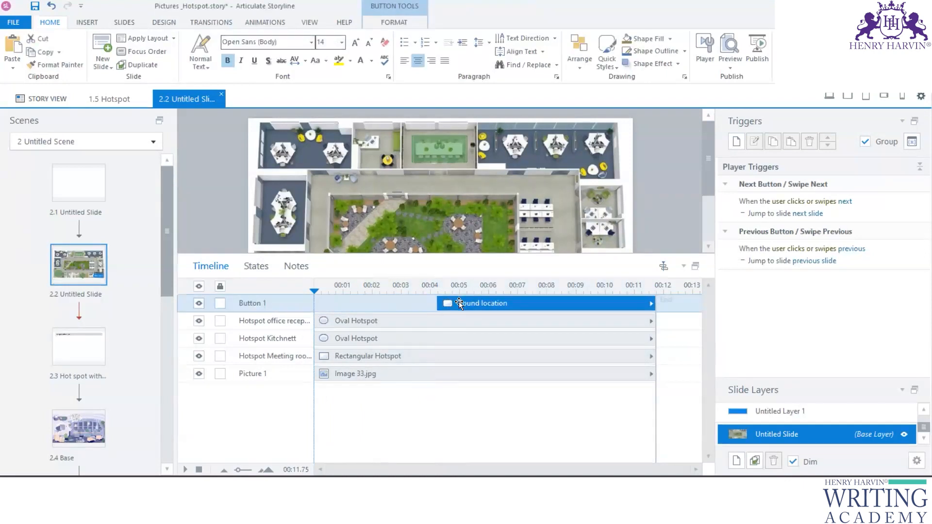
pyautogui.moveTo(479, 255); pyautogui.dragTo(479, 310)
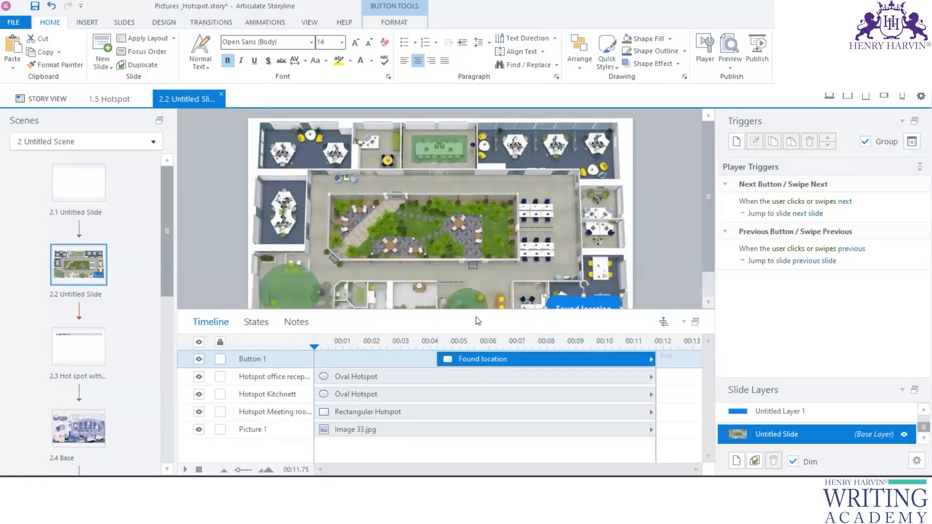
pyautogui.moveTo(478, 311); pyautogui.dragTo(478, 234)
pyautogui.moveTo(484, 283); pyautogui.dragTo(521, 284)
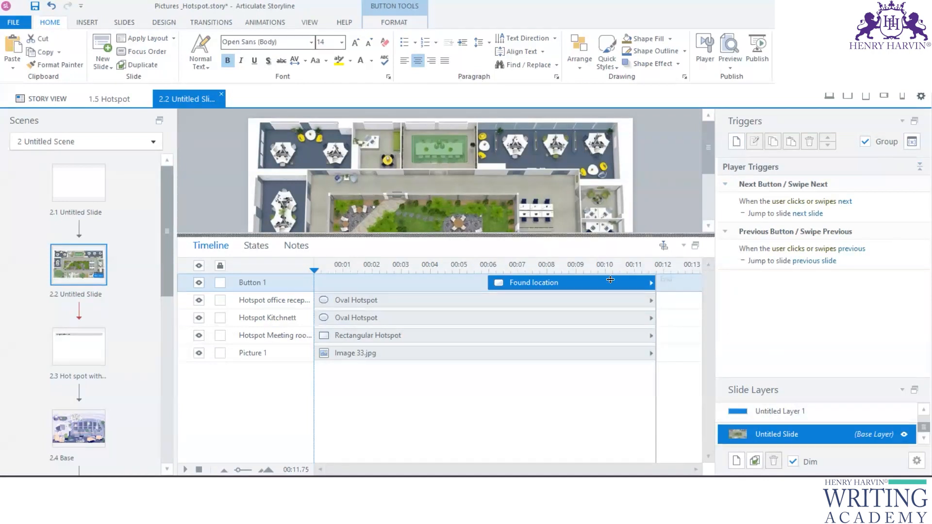
pyautogui.click(736, 141)
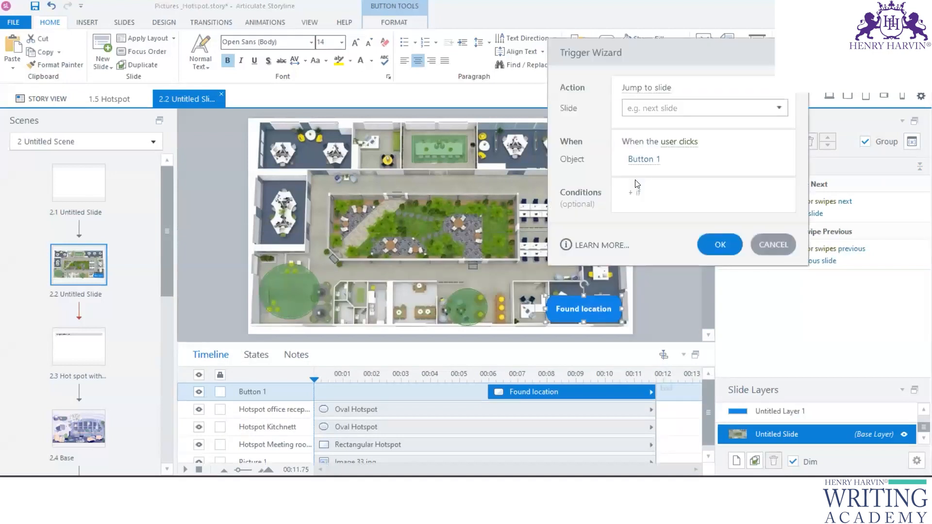
pyautogui.click(656, 89)
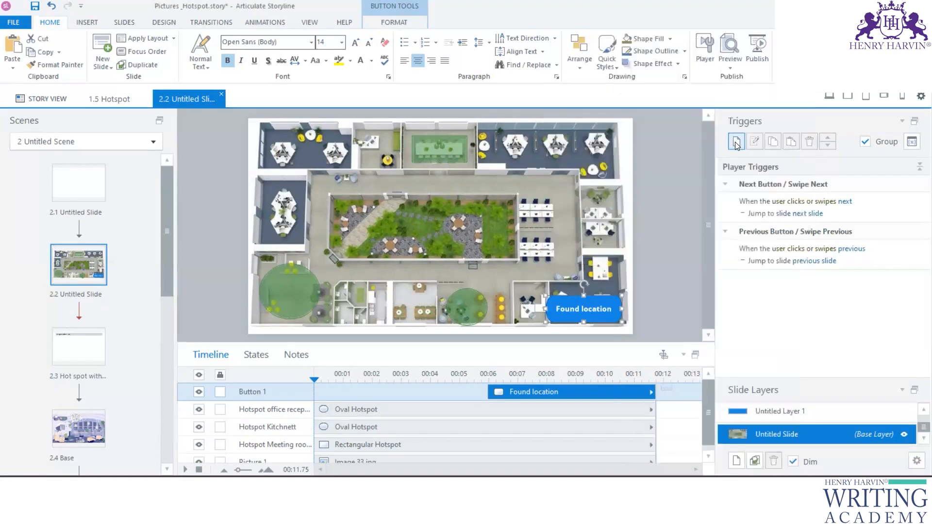
pyautogui.click(736, 142)
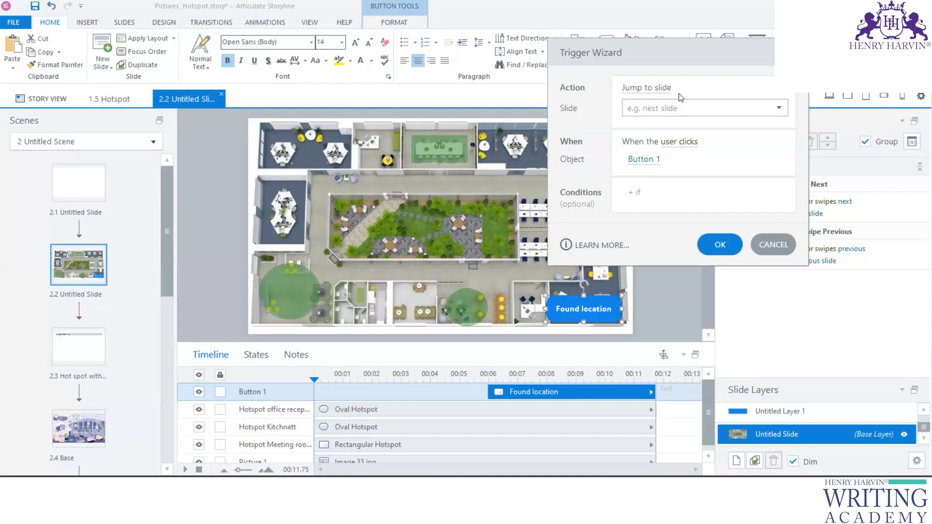
pyautogui.click(772, 245)
# Step: Rename the first, second and third slide layers "Reception area", "meeting rrom" and "Kitchenette" respectively
pyautogui.moveTo(793, 378); pyautogui.dragTo(793, 274)
pyautogui.doubleClick(775, 409)
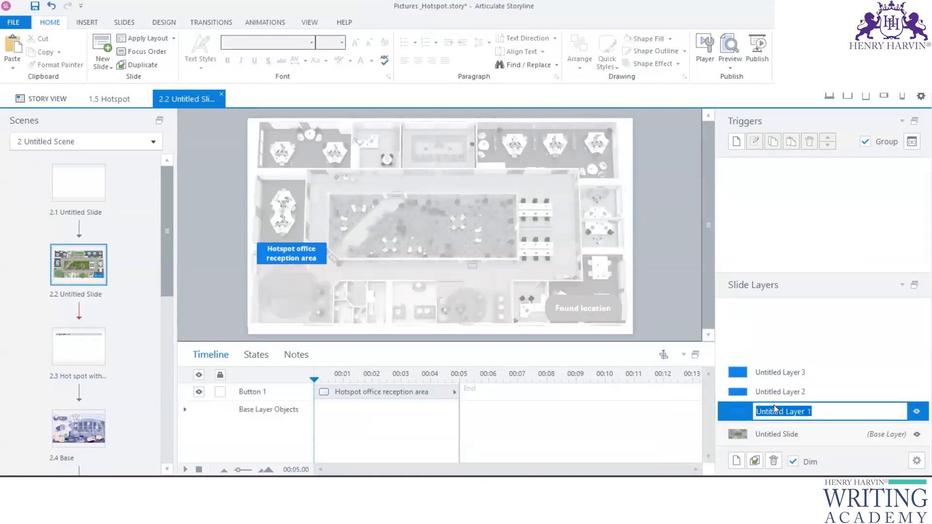
pyautogui.write('Reception area')
pyautogui.doubleClick(787, 396)
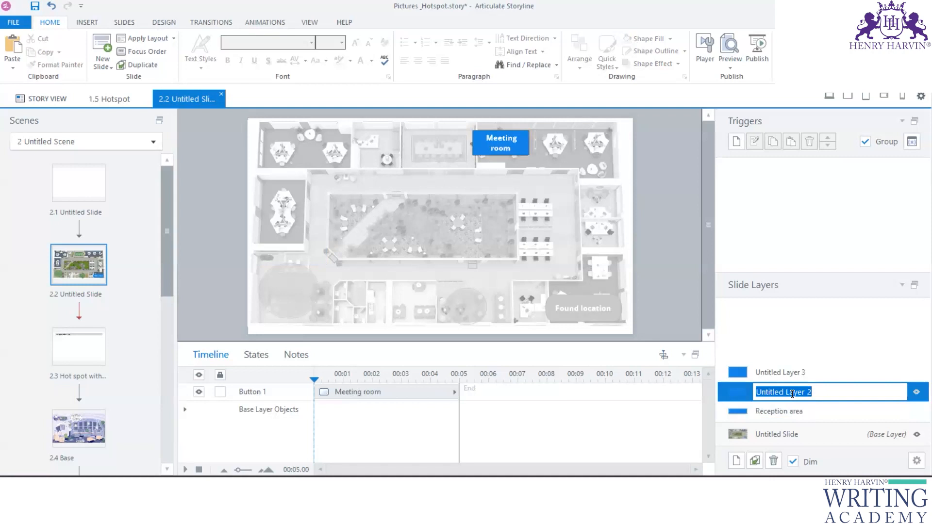
pyautogui.write('meeting rrom')
pyautogui.doubleClick(790, 373)
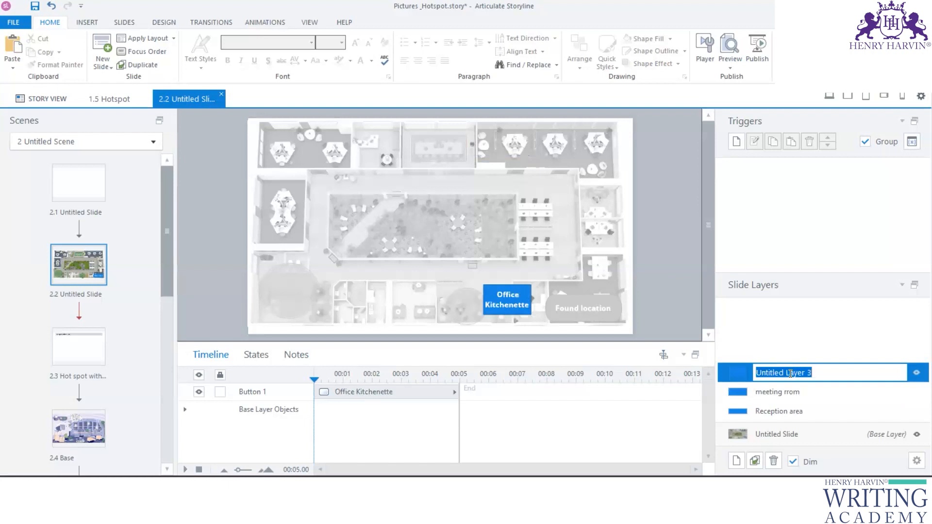
pyautogui.write('Kitchenette')
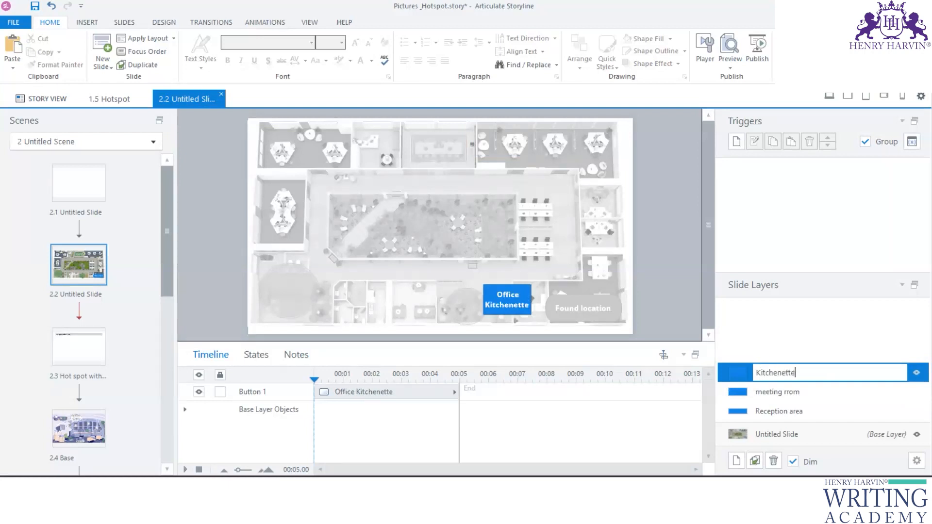
pyautogui.press('Return')
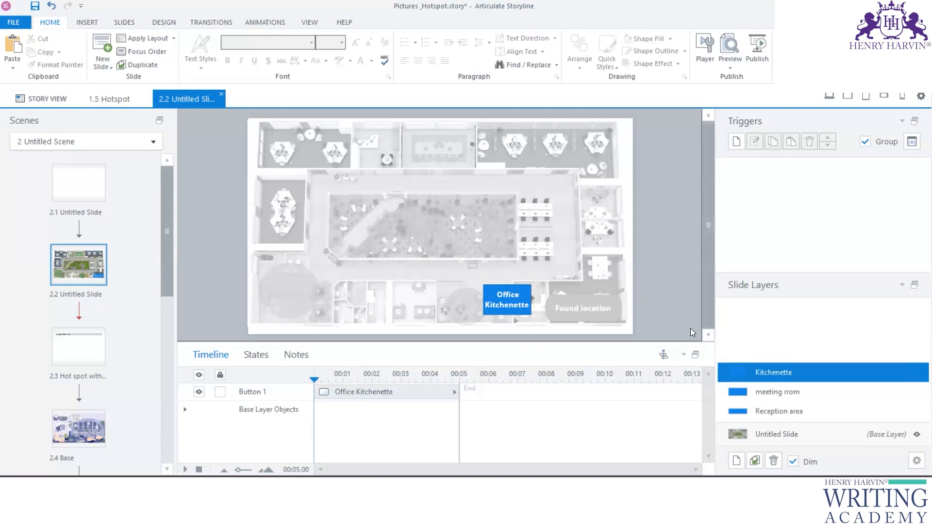
# Step: Add a base-layer trigger that shows the "Reception area" layer when the user clicks "Hotspot office reception area"
pyautogui.click(778, 435)
pyautogui.click(736, 141)
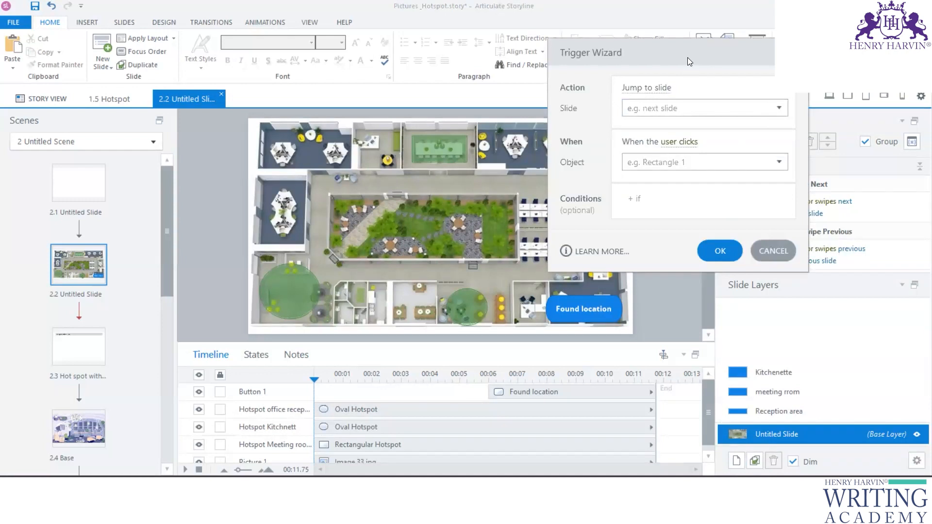
pyautogui.moveTo(688, 57); pyautogui.dragTo(159, 84)
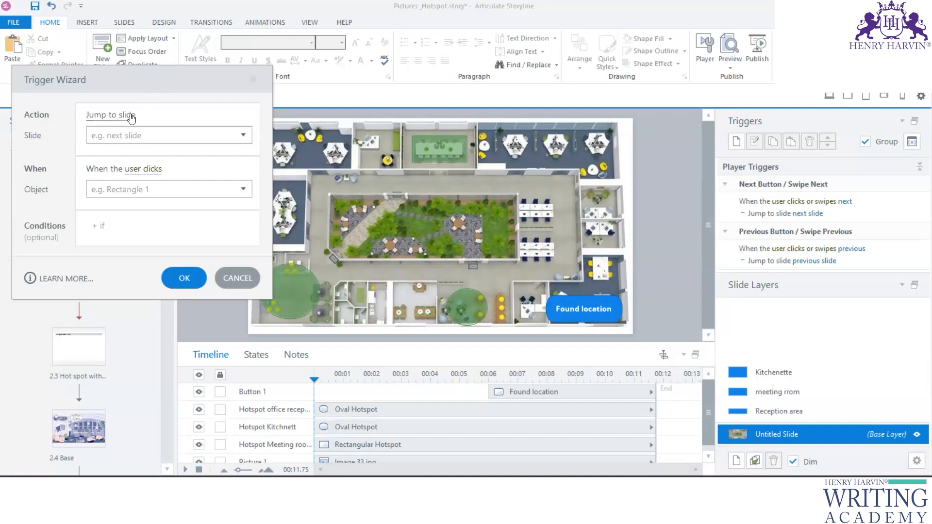
pyautogui.click(111, 115)
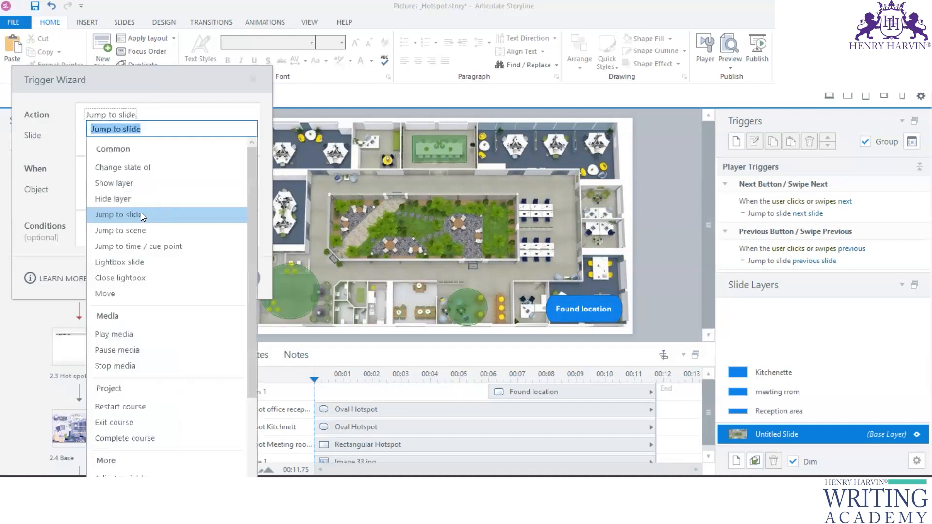
pyautogui.click(138, 184)
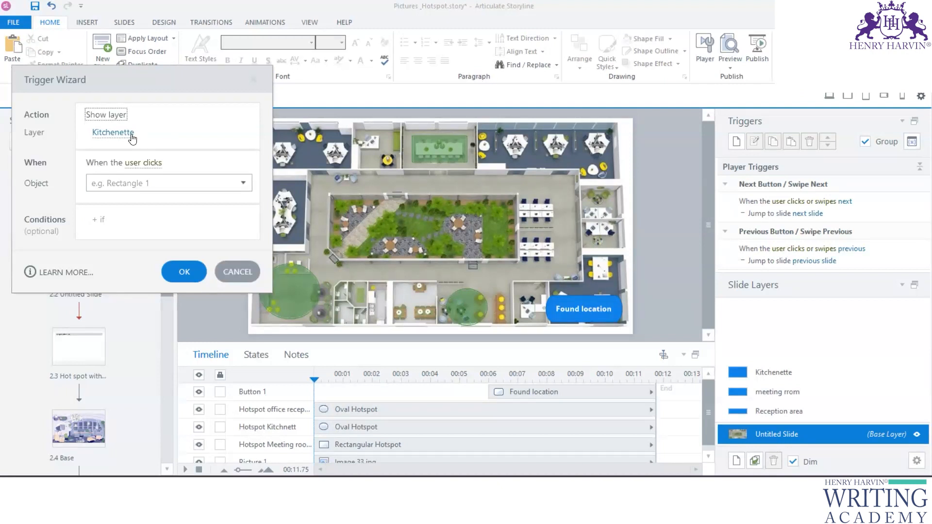
pyautogui.click(128, 139)
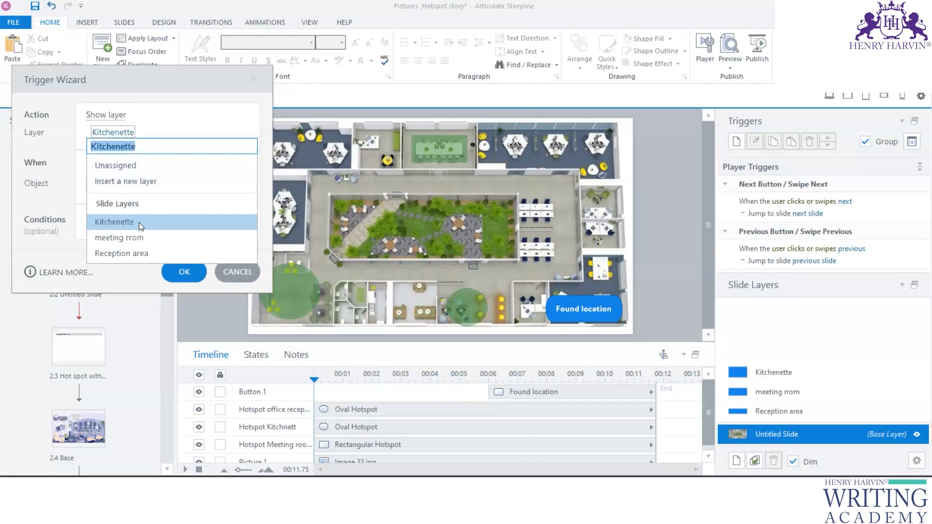
pyautogui.click(133, 252)
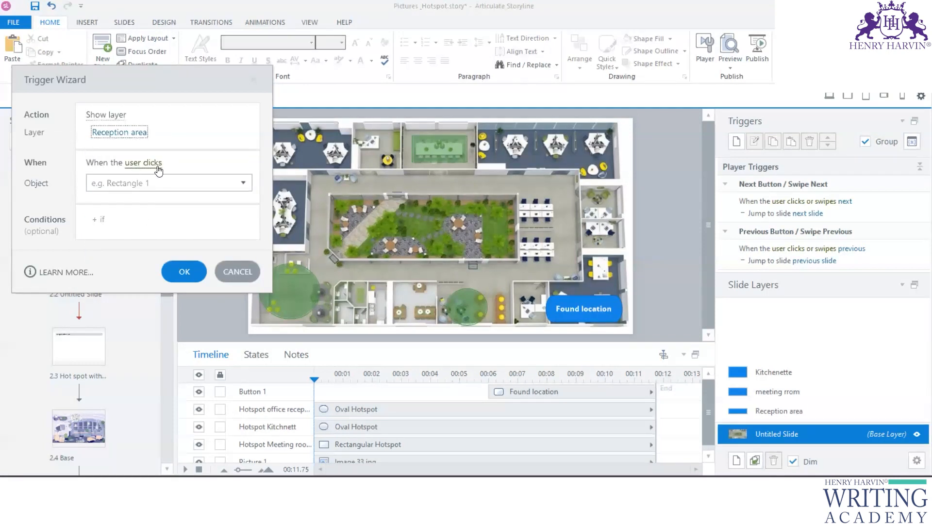
pyautogui.click(242, 183)
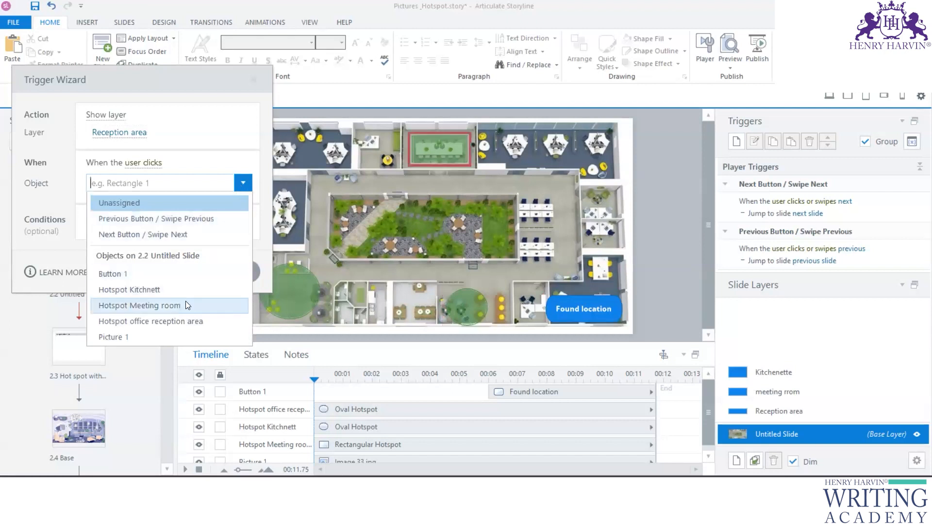
pyautogui.click(172, 322)
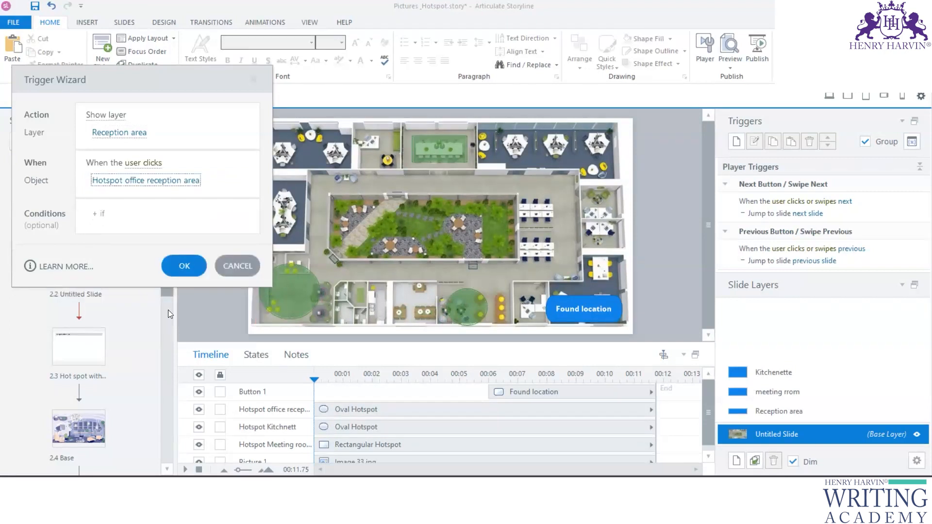
pyautogui.click(183, 266)
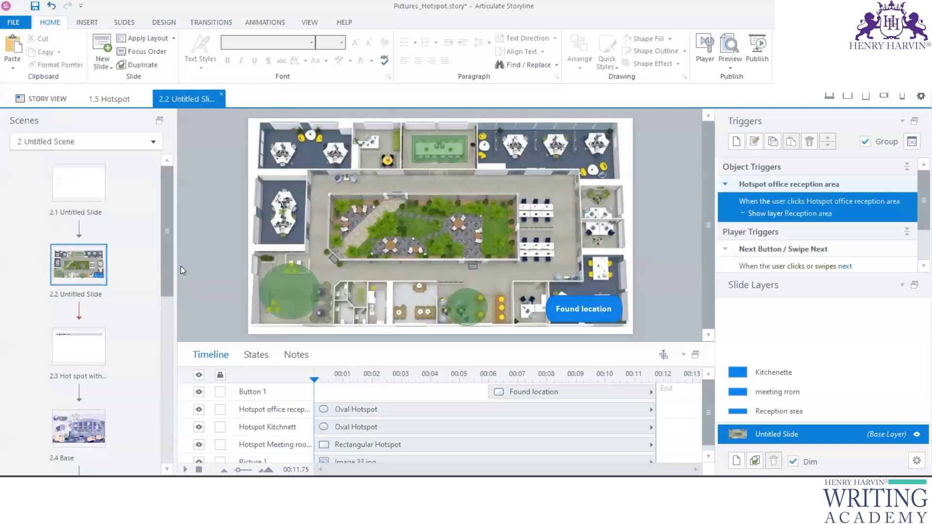
# Step: Copy the office reception hotspot's show-layer trigger
pyautogui.rightClick(855, 212)
pyautogui.click(886, 235)
pyautogui.click(313, 298)
pyautogui.hotkey('ctrl', 'v')
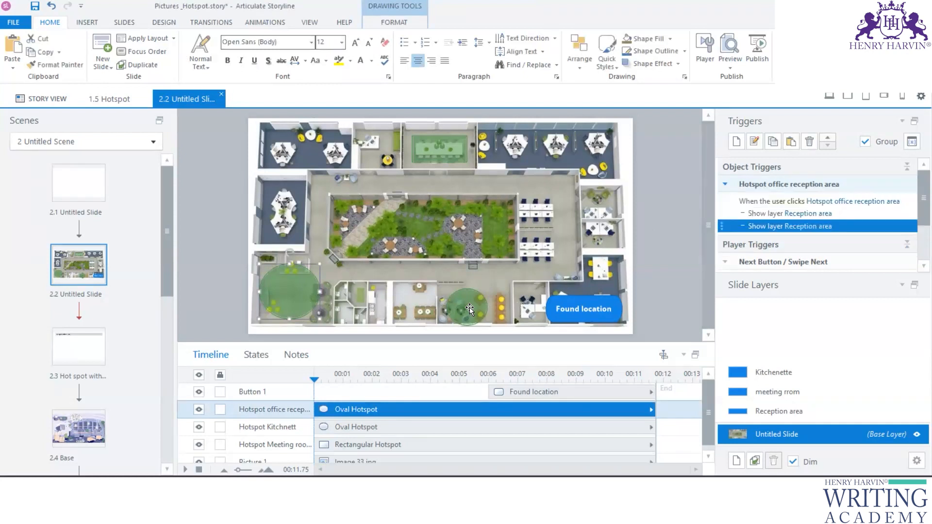
pyautogui.hotkey('ctrl', 'z')
pyautogui.click(891, 196)
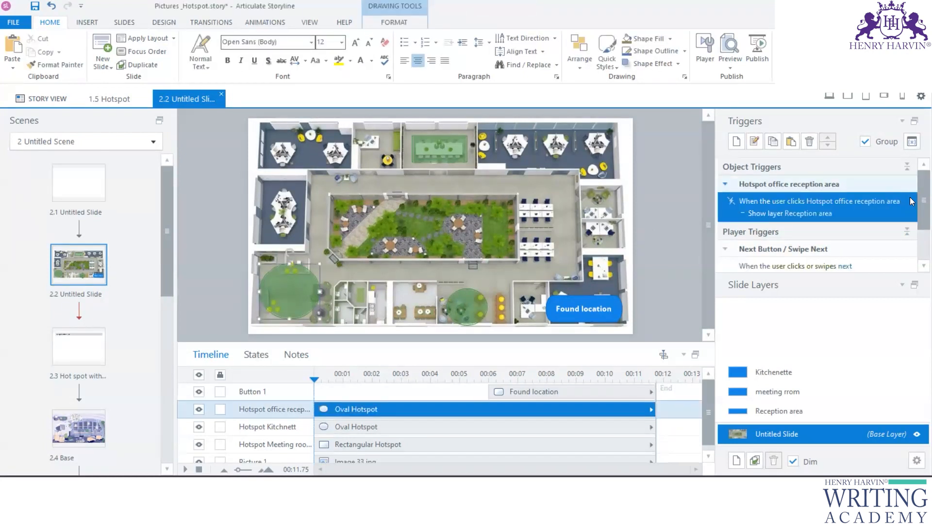
pyautogui.click(205, 265)
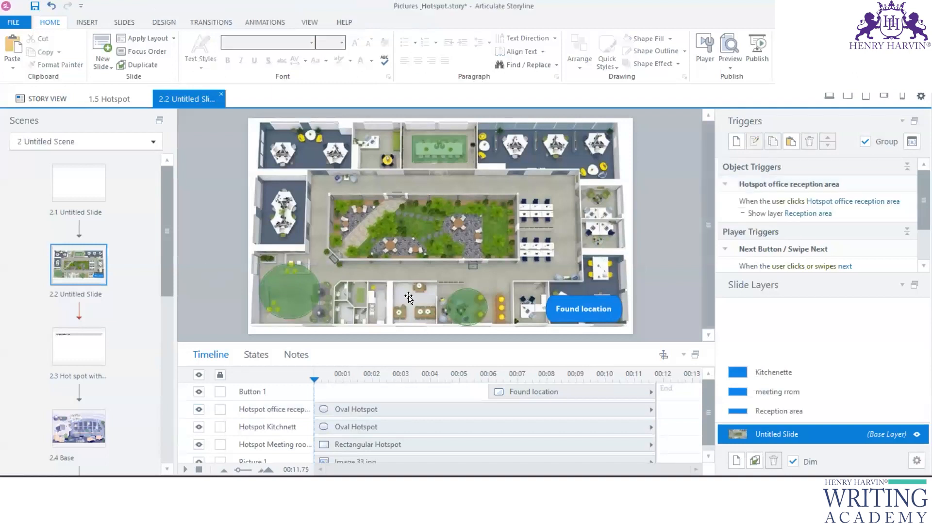
# Step: Paste the copied show-layer trigger onto the "Hotspot Kitchnett" oval and the "Hotspot Meeting room" rectangle
pyautogui.click(469, 305)
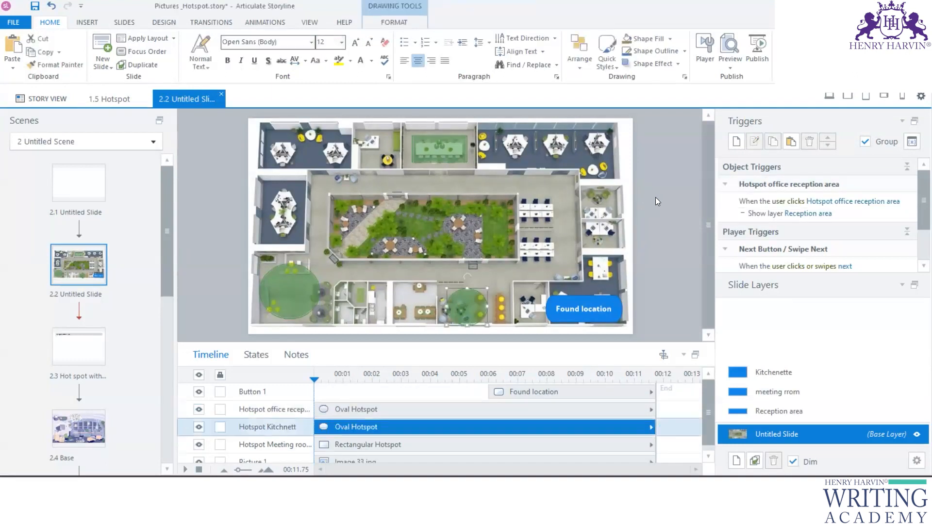
pyautogui.hotkey('ctrl', 'v')
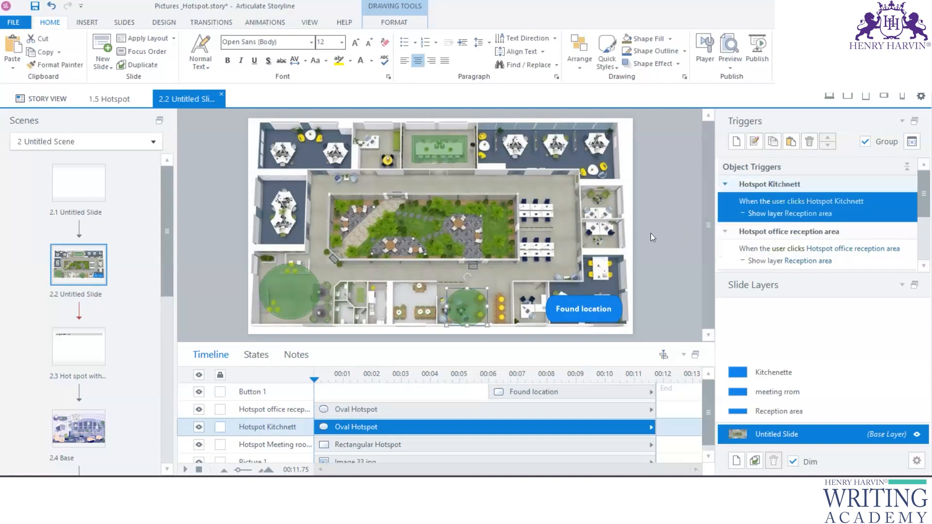
pyautogui.click(458, 155)
pyautogui.hotkey('ctrl', 'v')
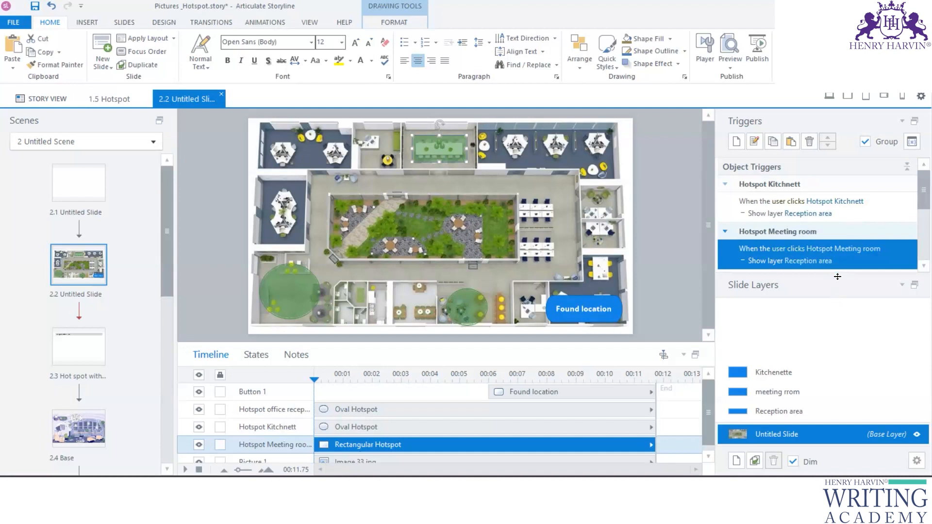
# Step: Set the "Hotspot Kitchnett" trigger to show the "Kitchenette" layer and the "Hotspot Meeting room" trigger to show the "meeting rrom" layer
pyautogui.moveTo(837, 275); pyautogui.dragTo(830, 338)
pyautogui.moveTo(918, 217)
pyautogui.mouseDown()
pyautogui.moveTo(918, 227)
pyautogui.moveTo(917, 213)
pyautogui.mouseUp()
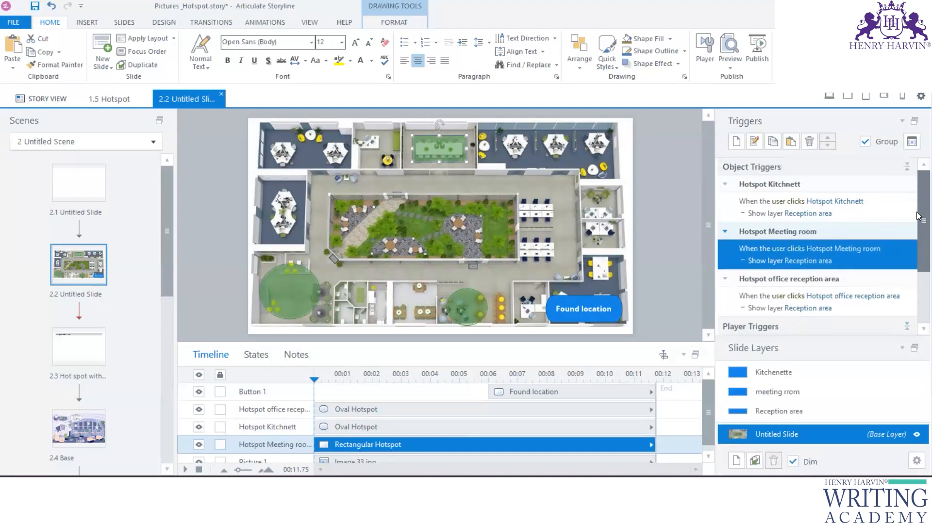
pyautogui.click(819, 216)
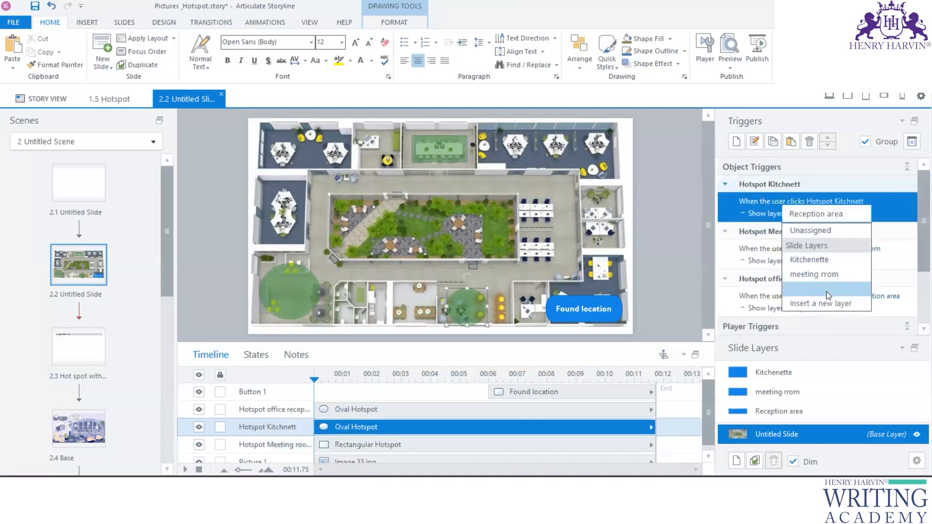
pyautogui.click(827, 261)
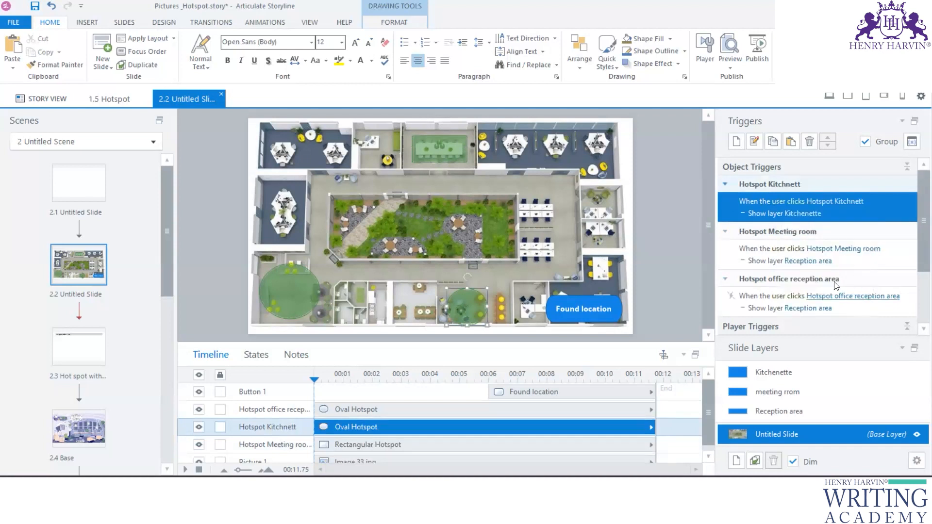
pyautogui.click(816, 261)
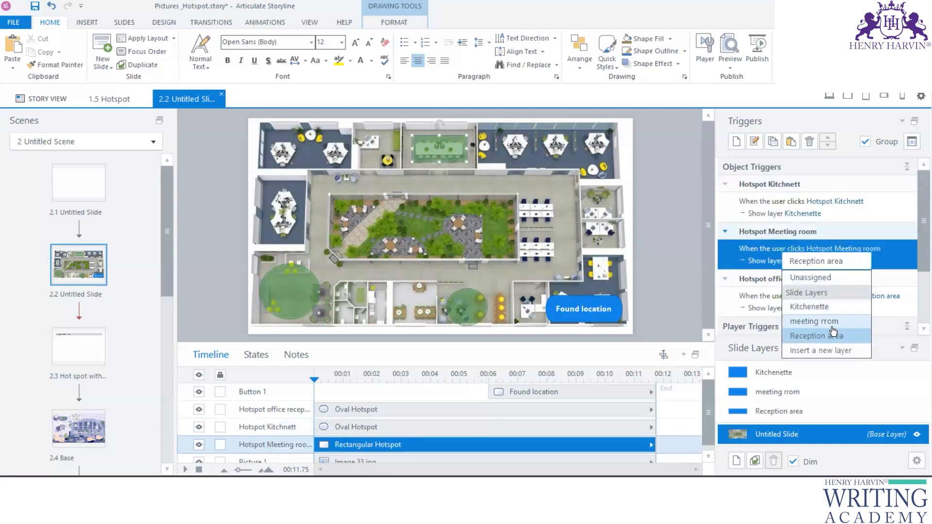
pyautogui.click(798, 324)
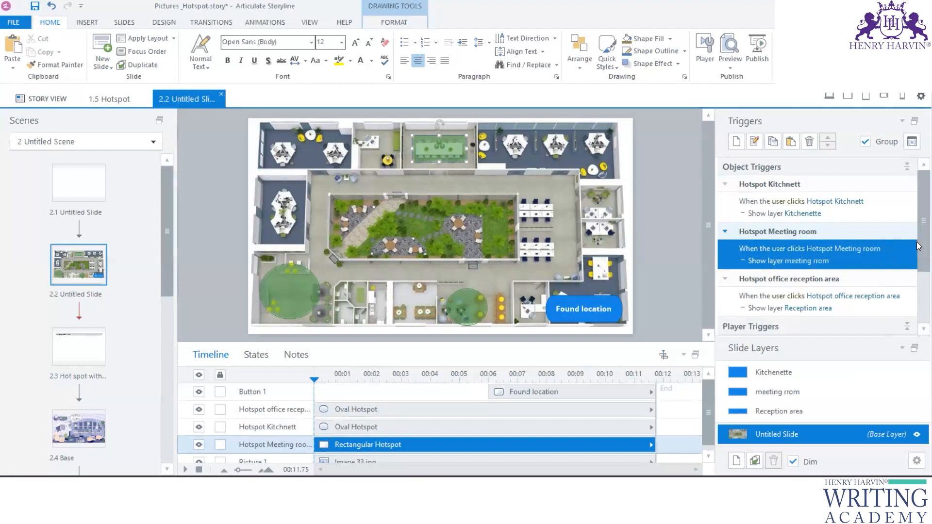
# Step: Delay the "Found location" button's start to about 8 seconds on the timeline
pyautogui.scroll(-2, 760, 301)
pyautogui.moveTo(550, 343); pyautogui.dragTo(537, 274)
pyautogui.moveTo(518, 324); pyautogui.dragTo(576, 324)
pyautogui.moveTo(538, 278); pyautogui.dragTo(534, 347)
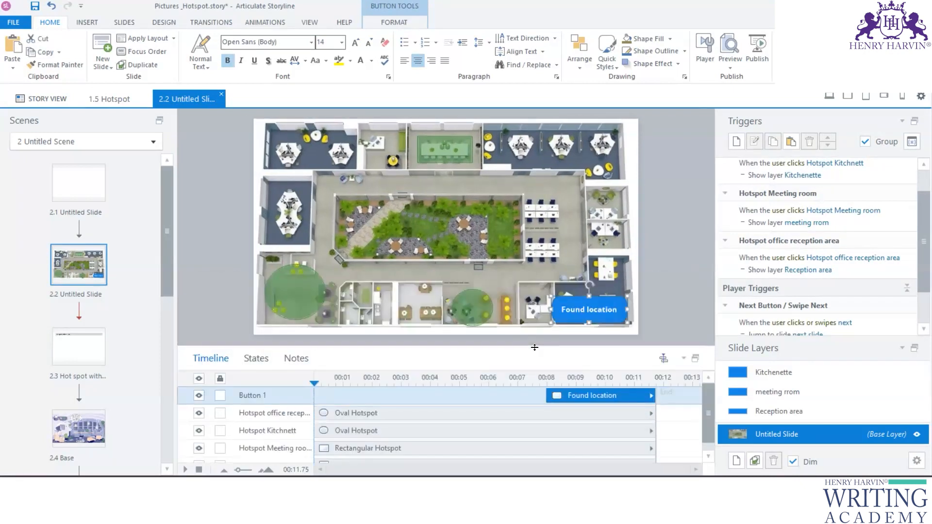
pyautogui.click(573, 309)
pyautogui.moveTo(571, 309); pyautogui.dragTo(612, 309)
pyautogui.click(675, 269)
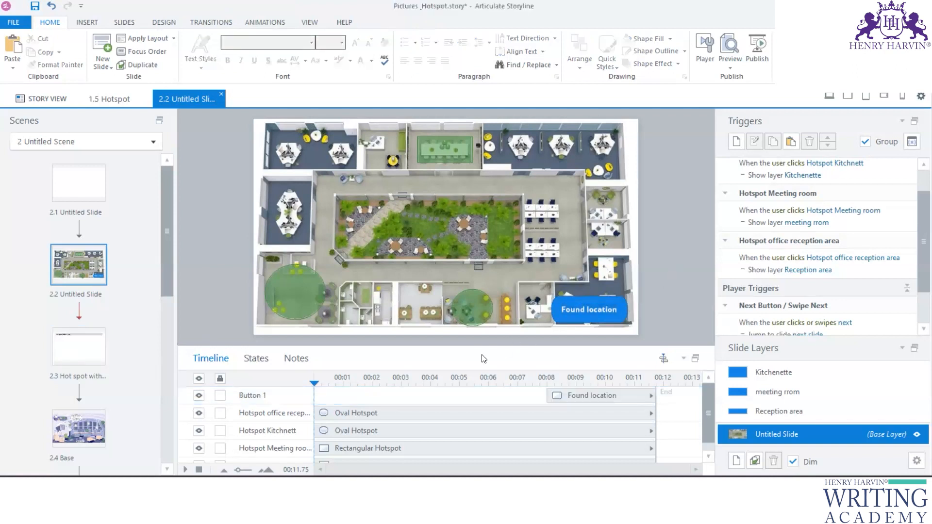
# Step: Preview only this slide, test the meeting room and reception hotspots and the "Found location" button, and close the preview
pyautogui.moveTo(461, 347); pyautogui.dragTo(460, 286)
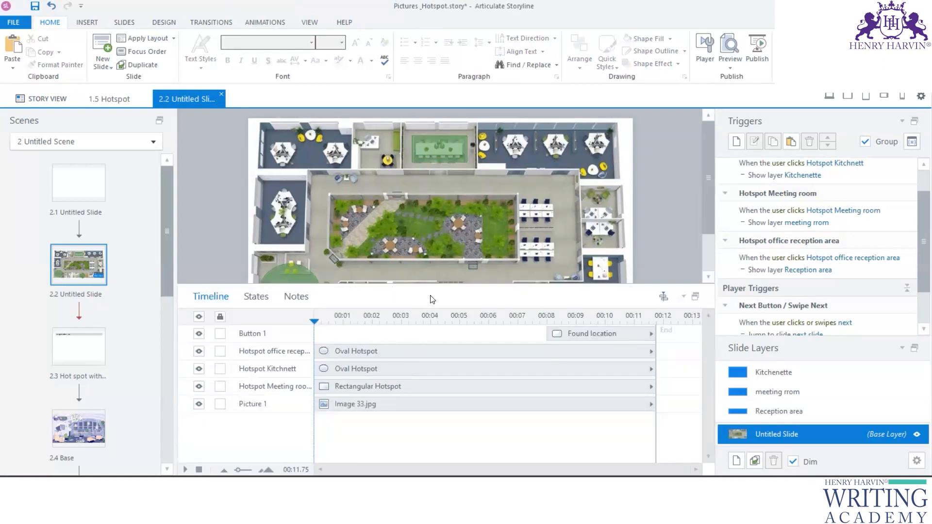
pyautogui.moveTo(432, 286); pyautogui.dragTo(432, 383)
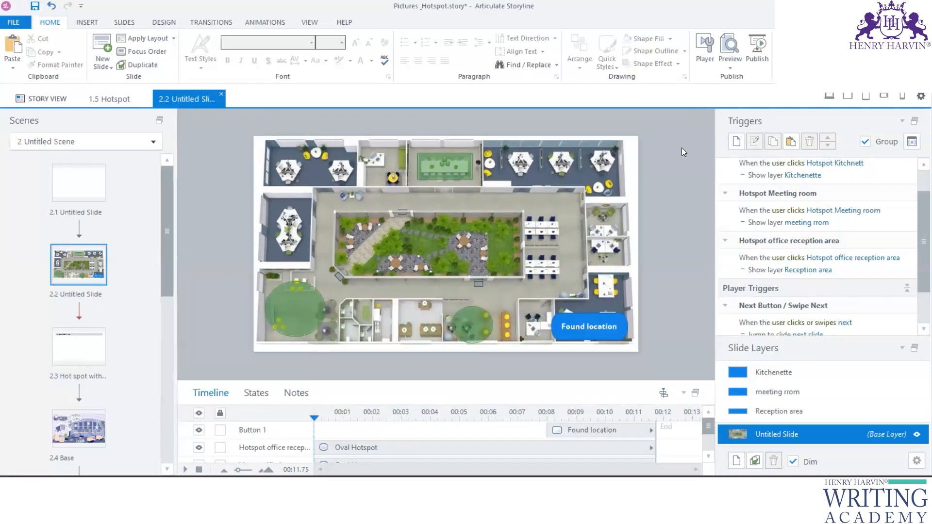
pyautogui.click(730, 68)
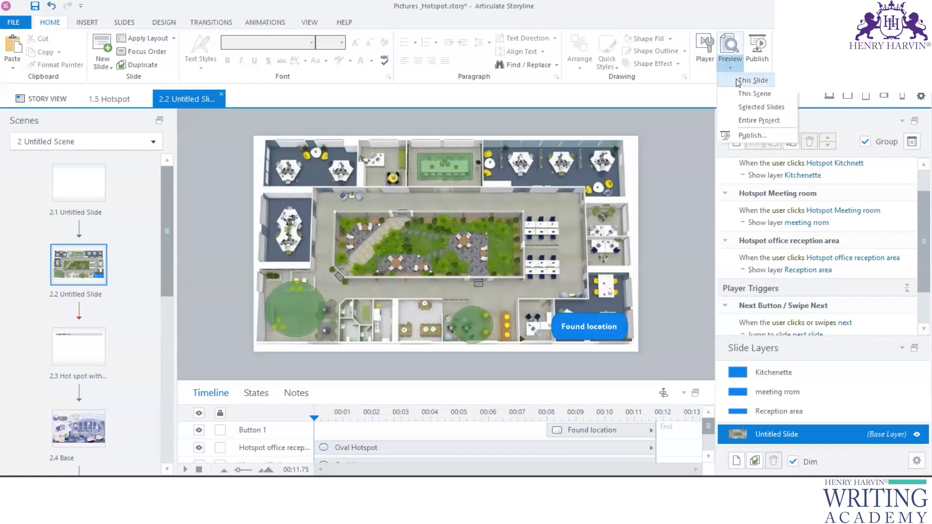
pyautogui.click(736, 80)
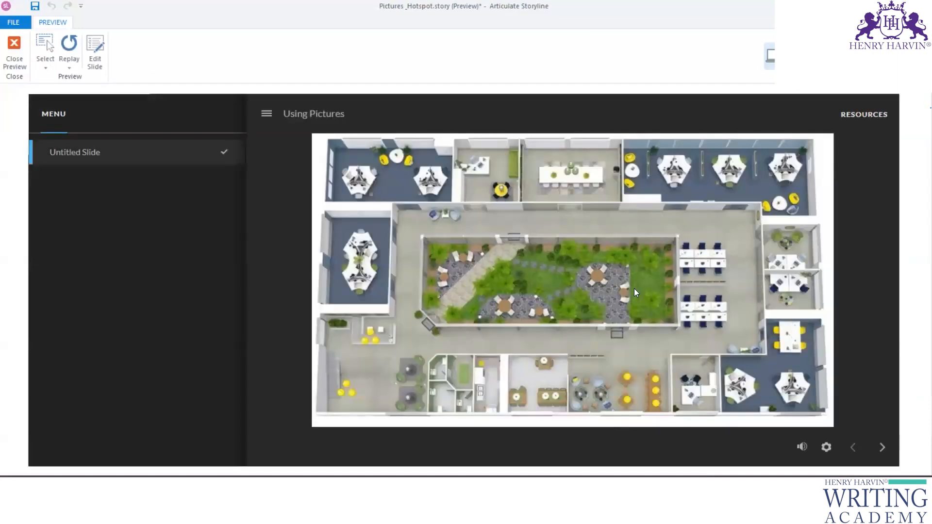
pyautogui.click(571, 182)
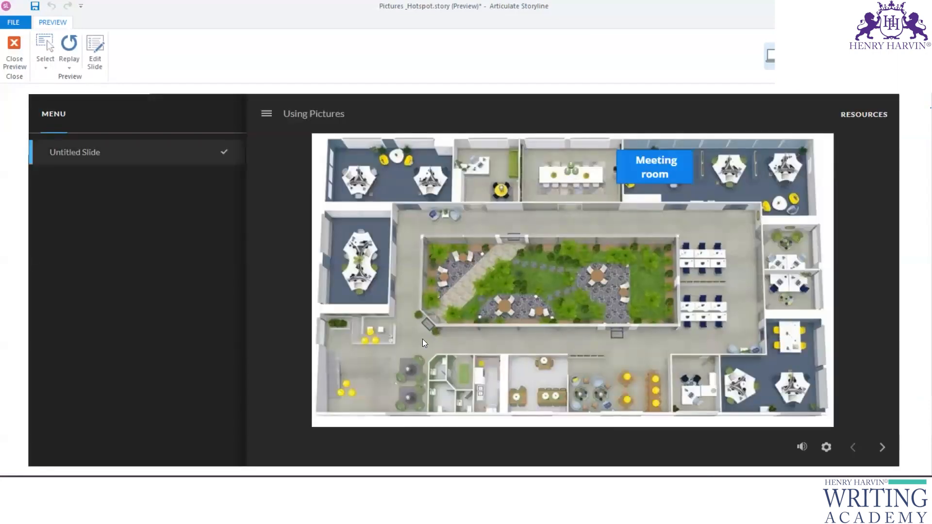
pyautogui.click(375, 371)
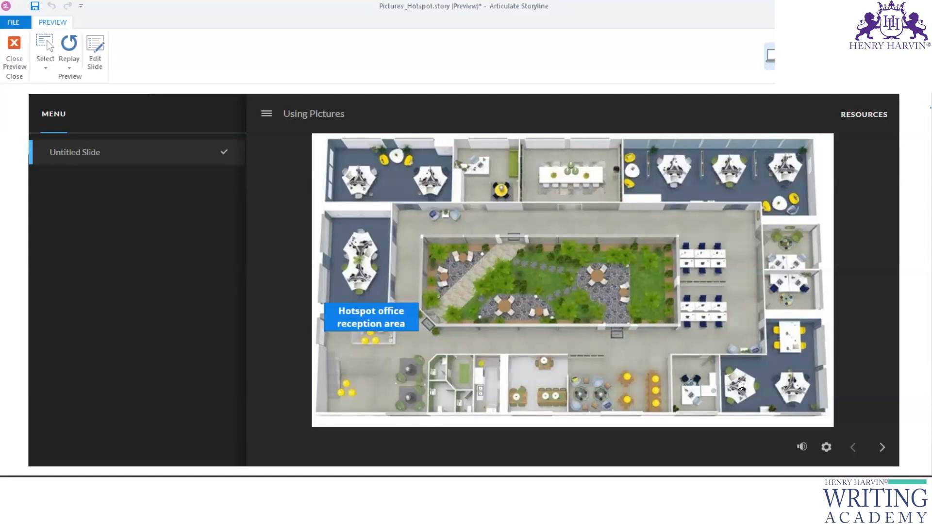
pyautogui.click(772, 387)
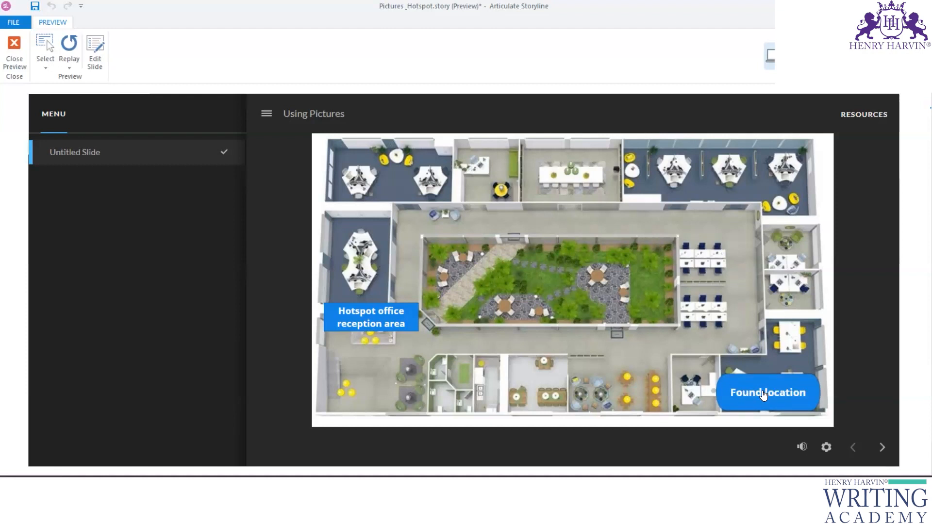
pyautogui.click(15, 59)
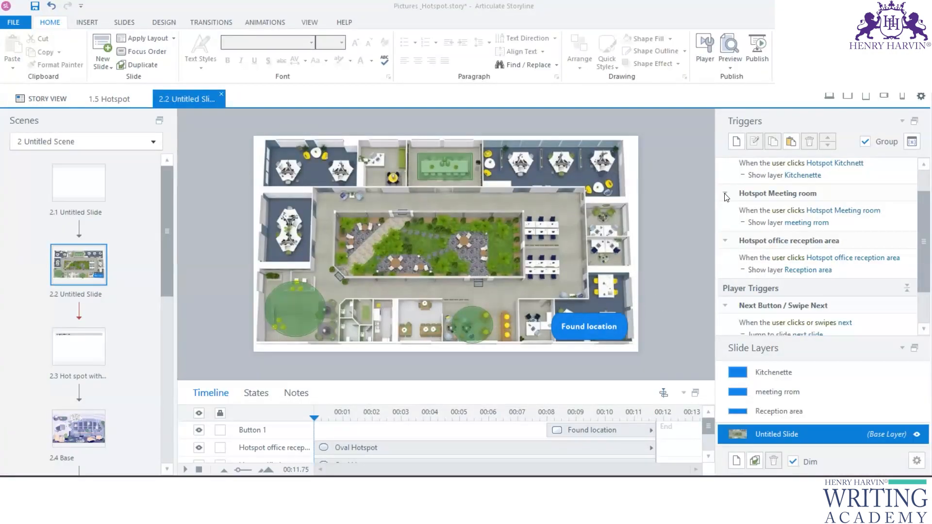
# Step: Generate a new preview of the interactive office map
pyautogui.click(729, 68)
pyautogui.click(744, 88)
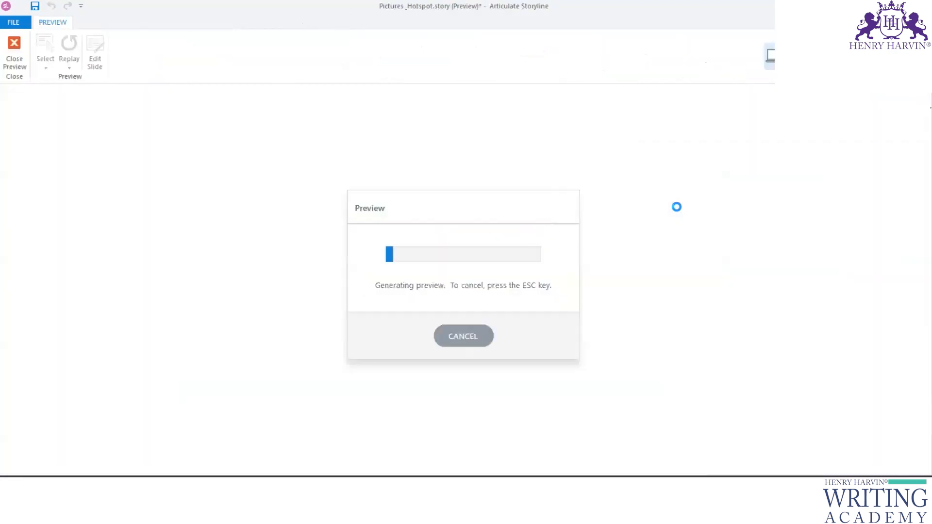